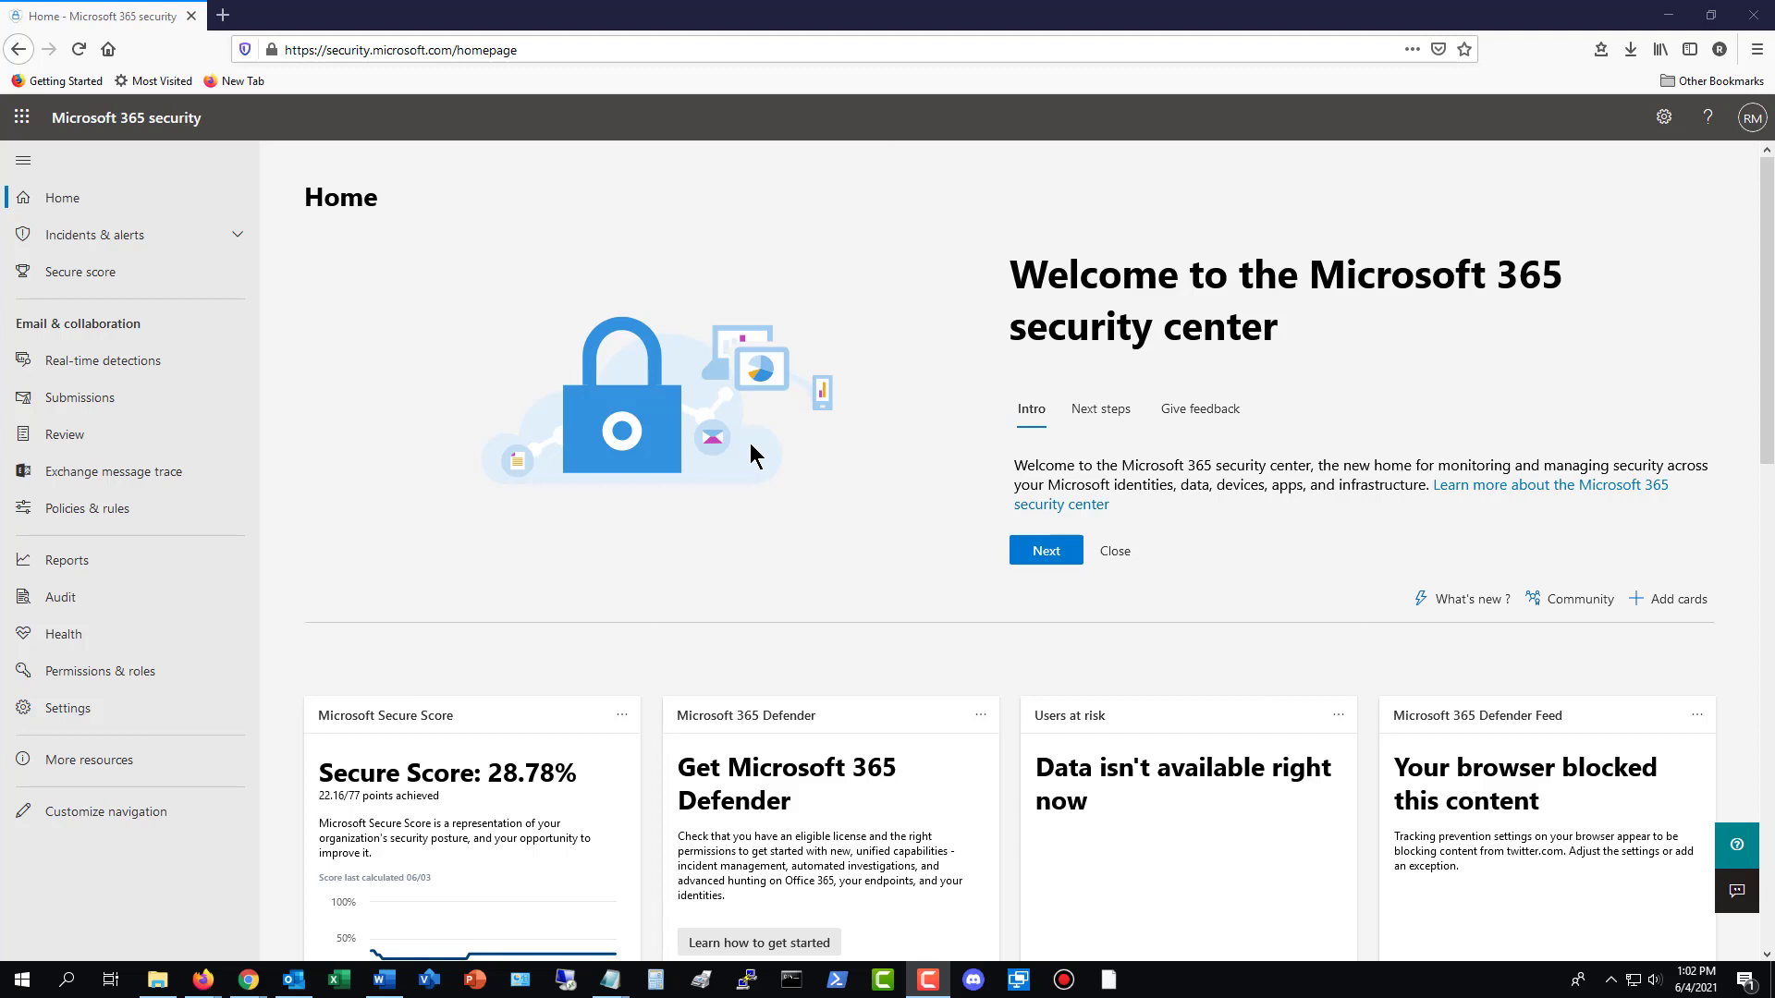
- Go to Policies & rules > Threat policies and scroll through the listed policy types
click(92, 510)
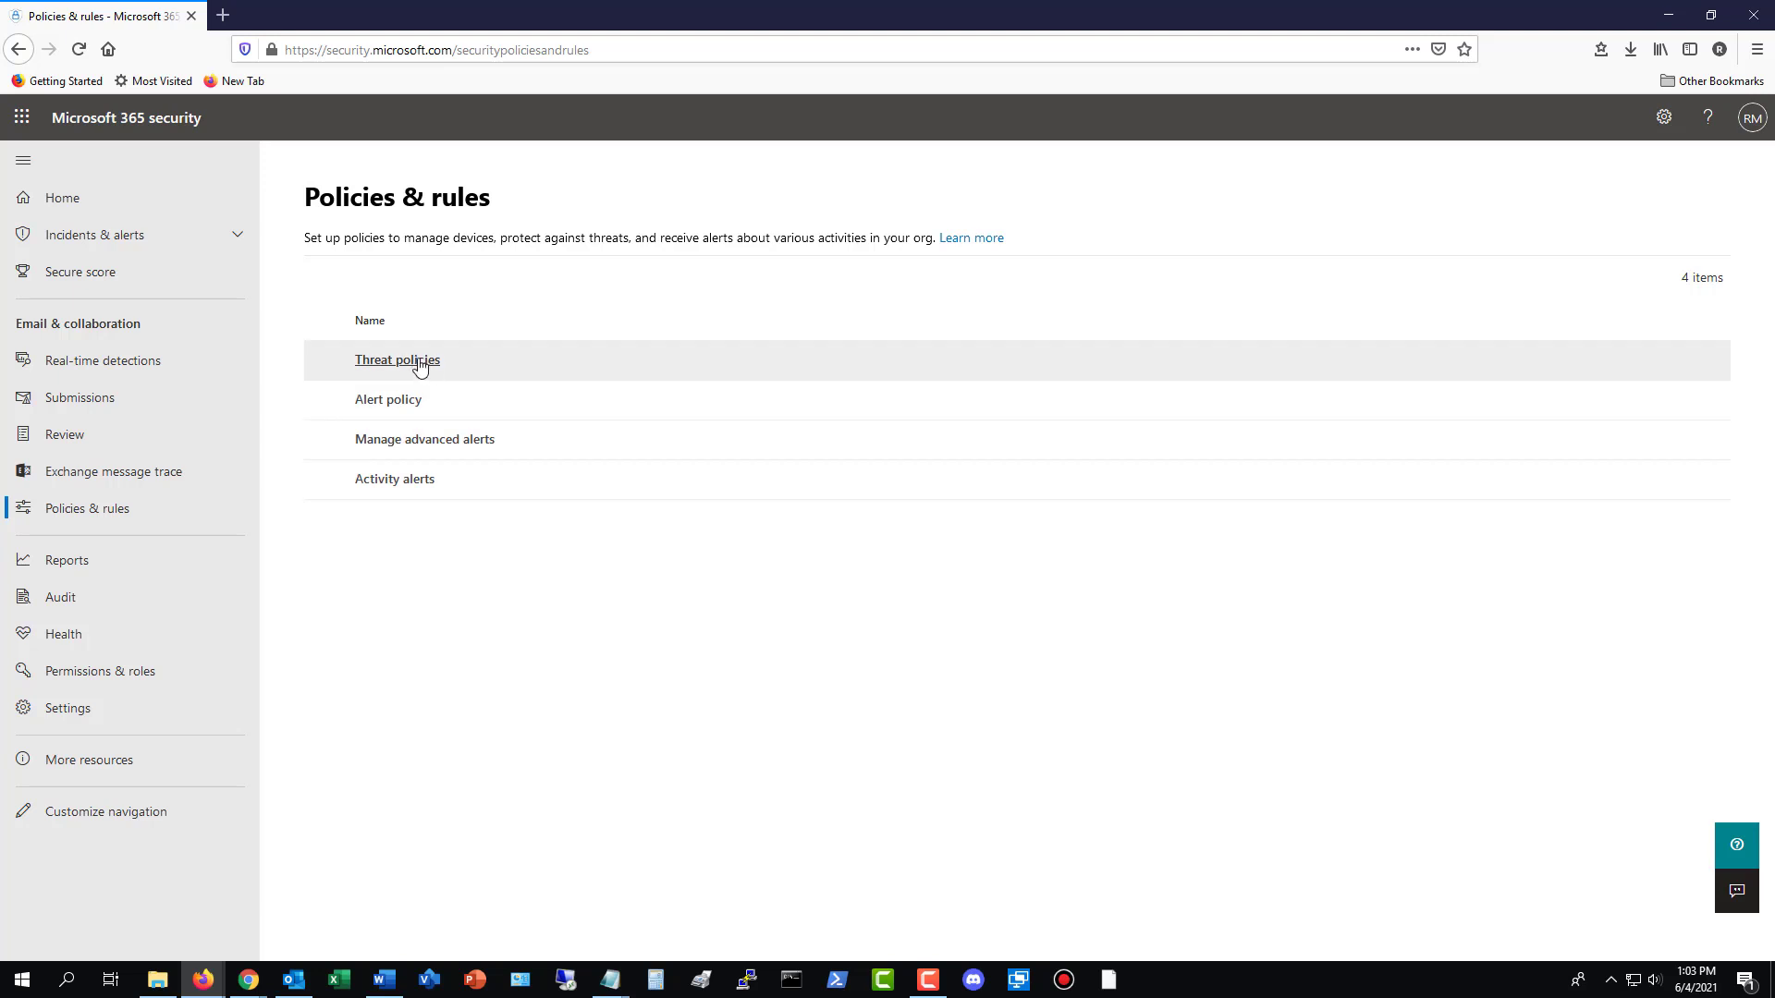
click(420, 362)
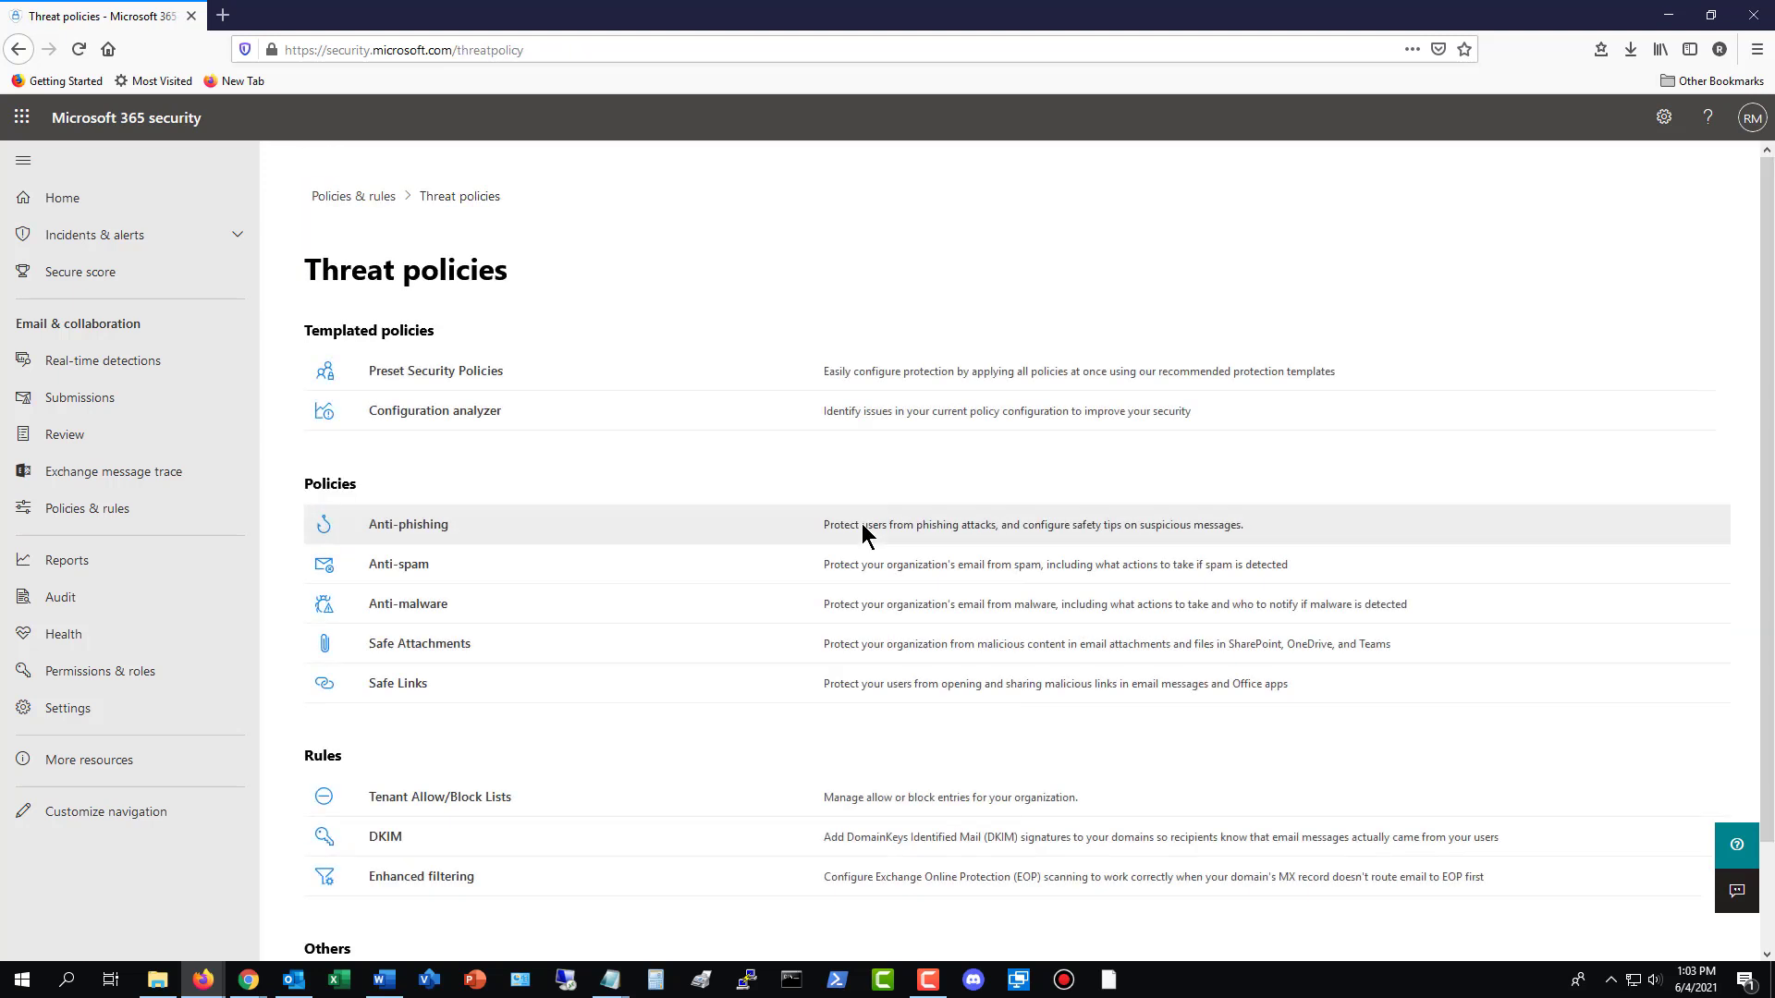
scroll(861, 525, down, 2)
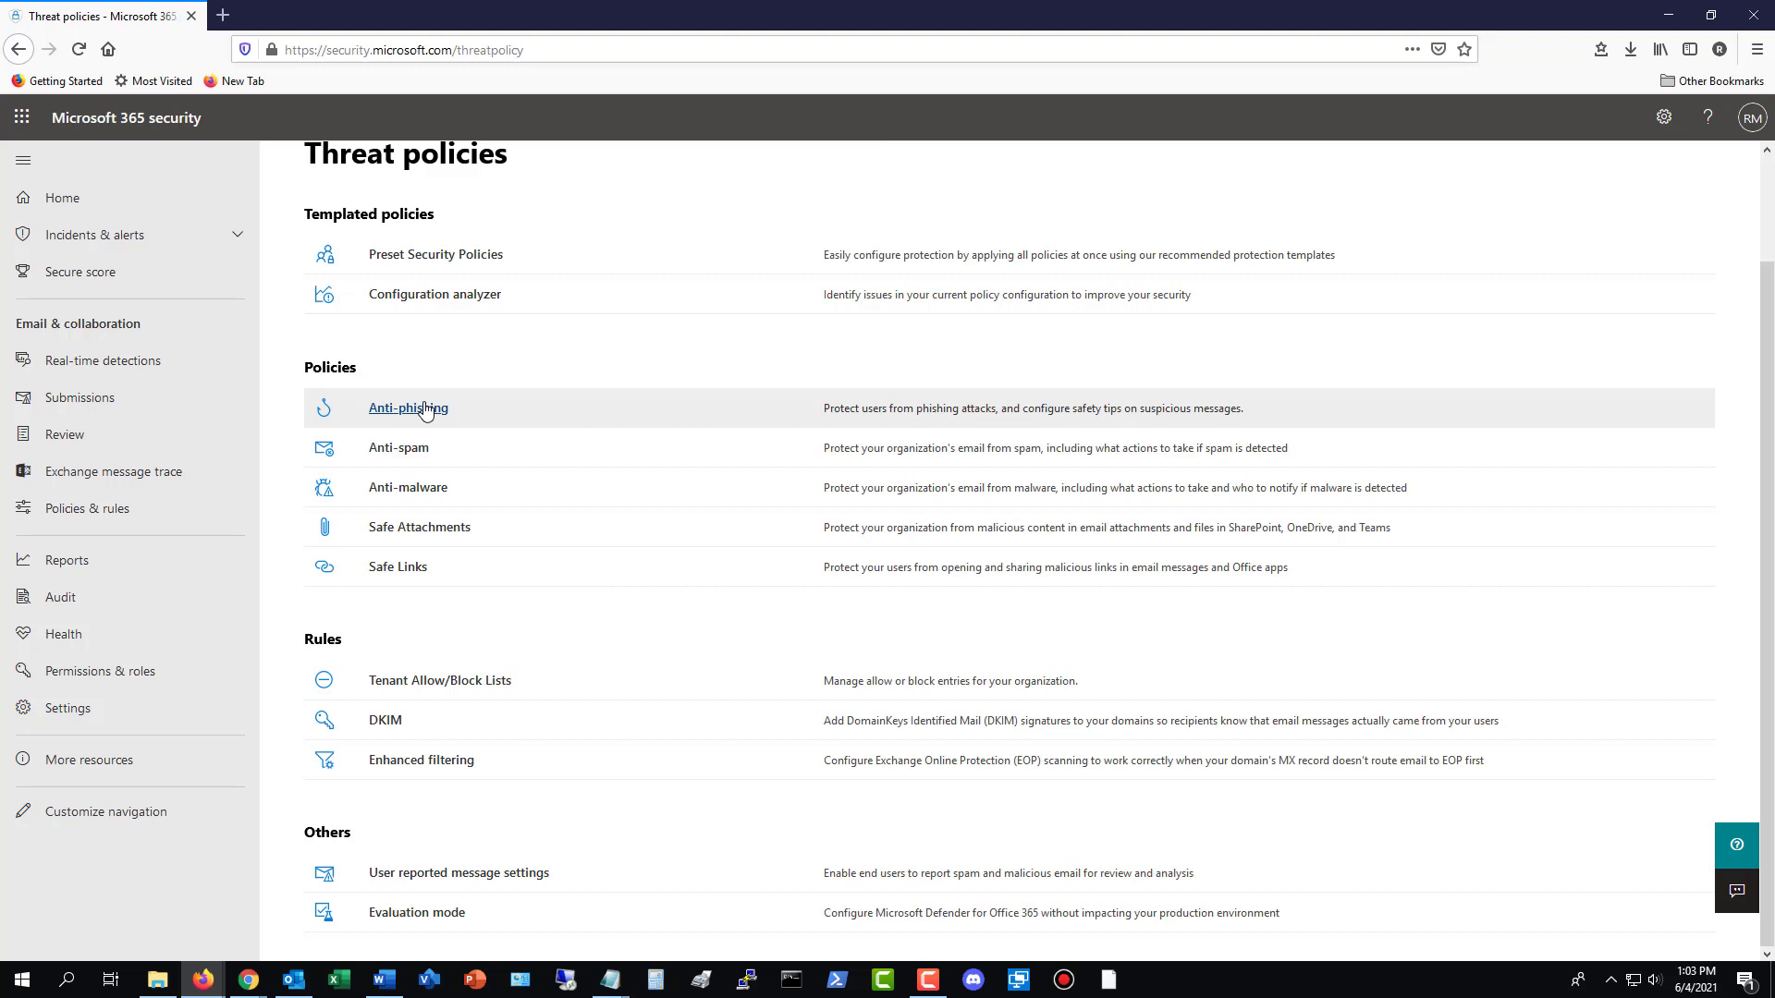
- Open the Anti-phishing policies list and start a new anti-phishing policy
click(425, 410)
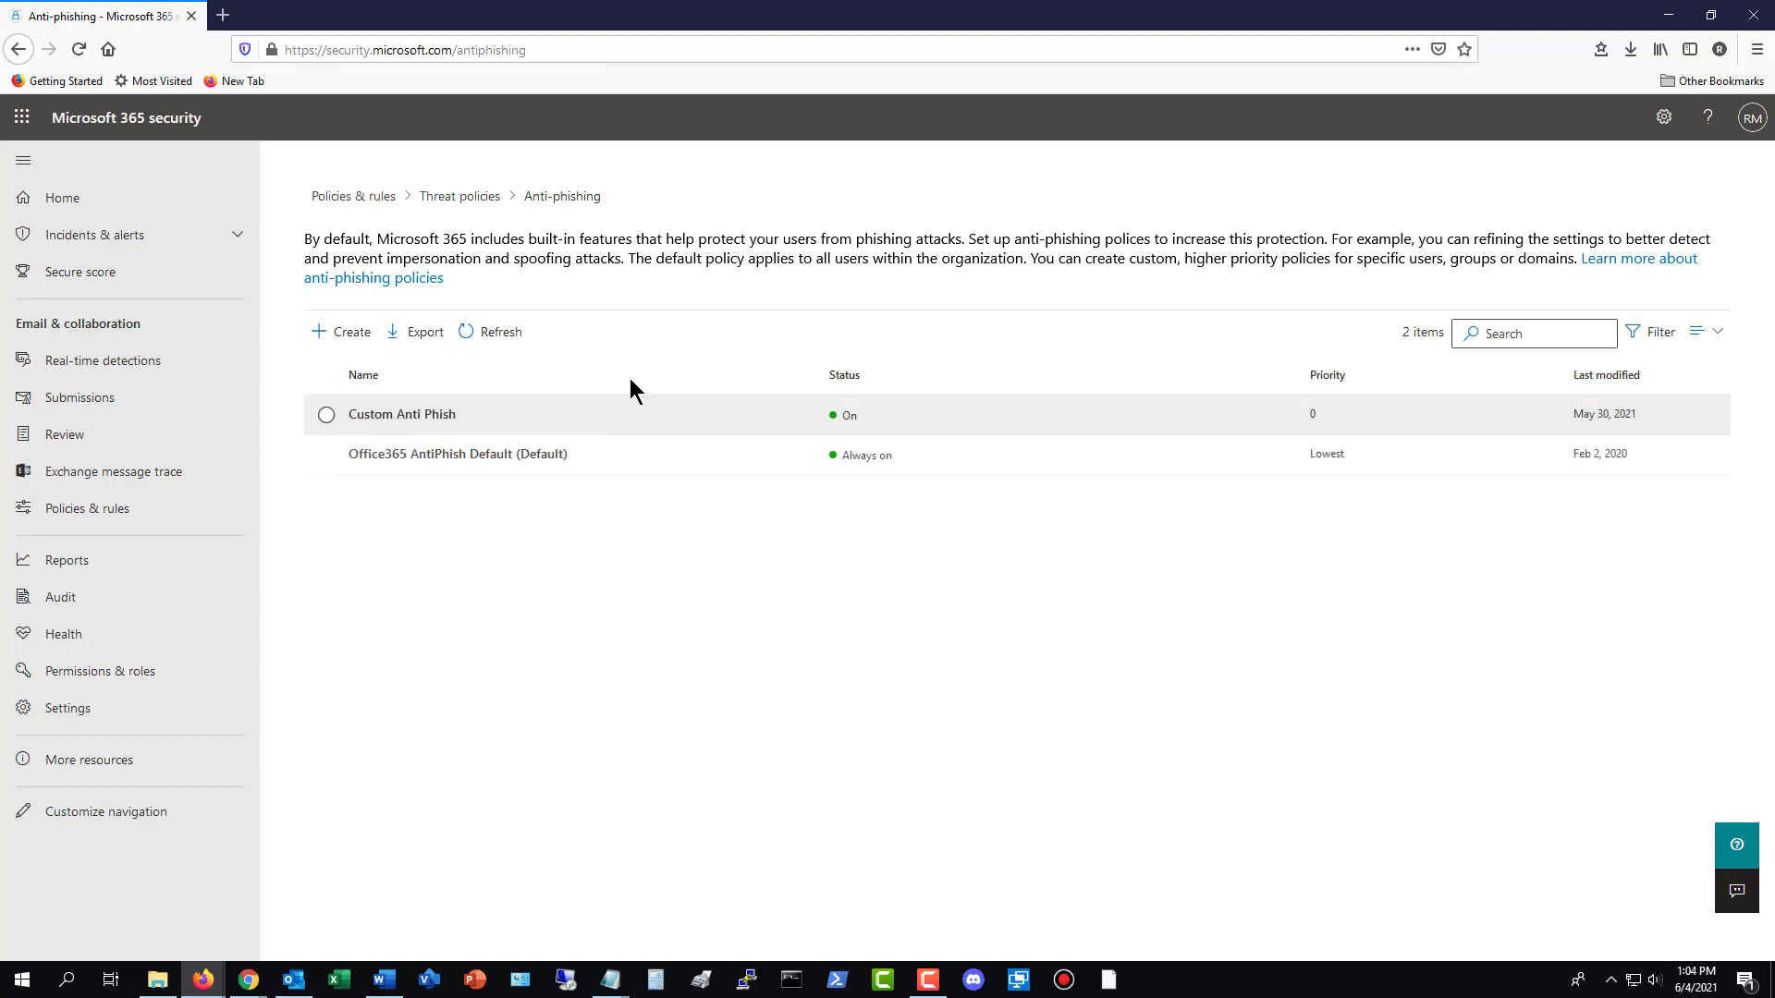
click(346, 333)
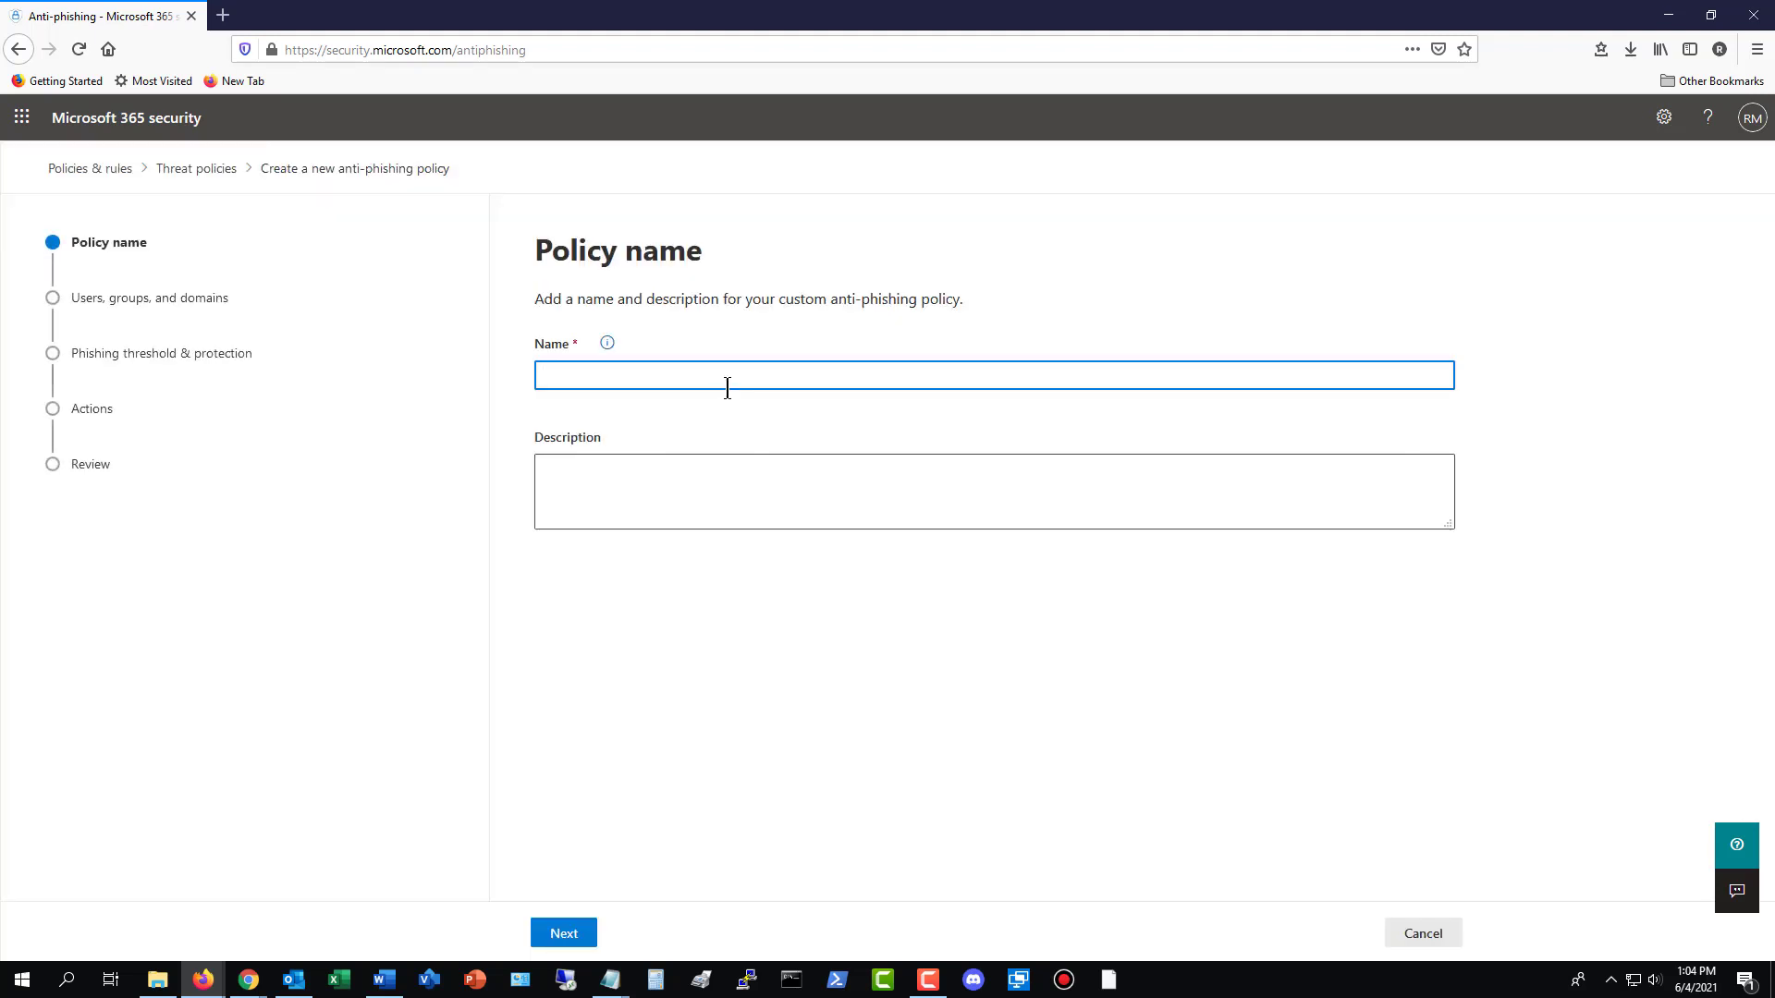
- Name the policy 'new custom rule' and apply it to the techpublishing.net and techpub.us domains
text(new custom rule)
click(565, 934)
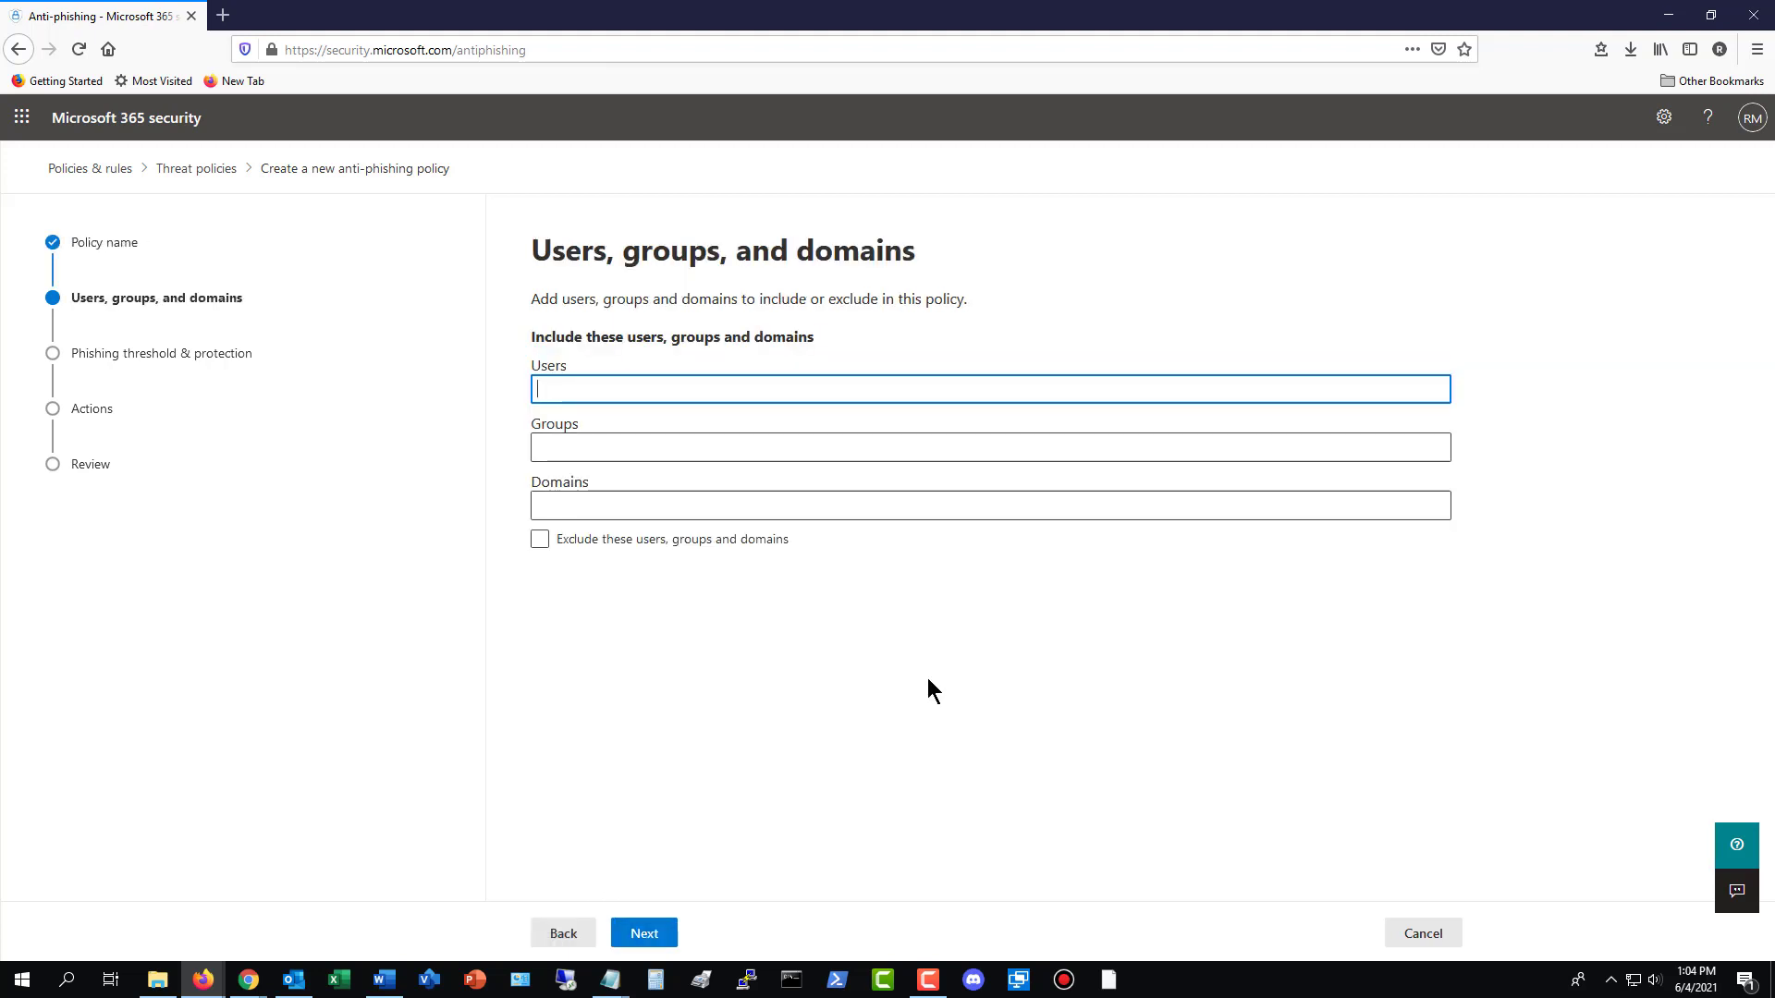
click(781, 510)
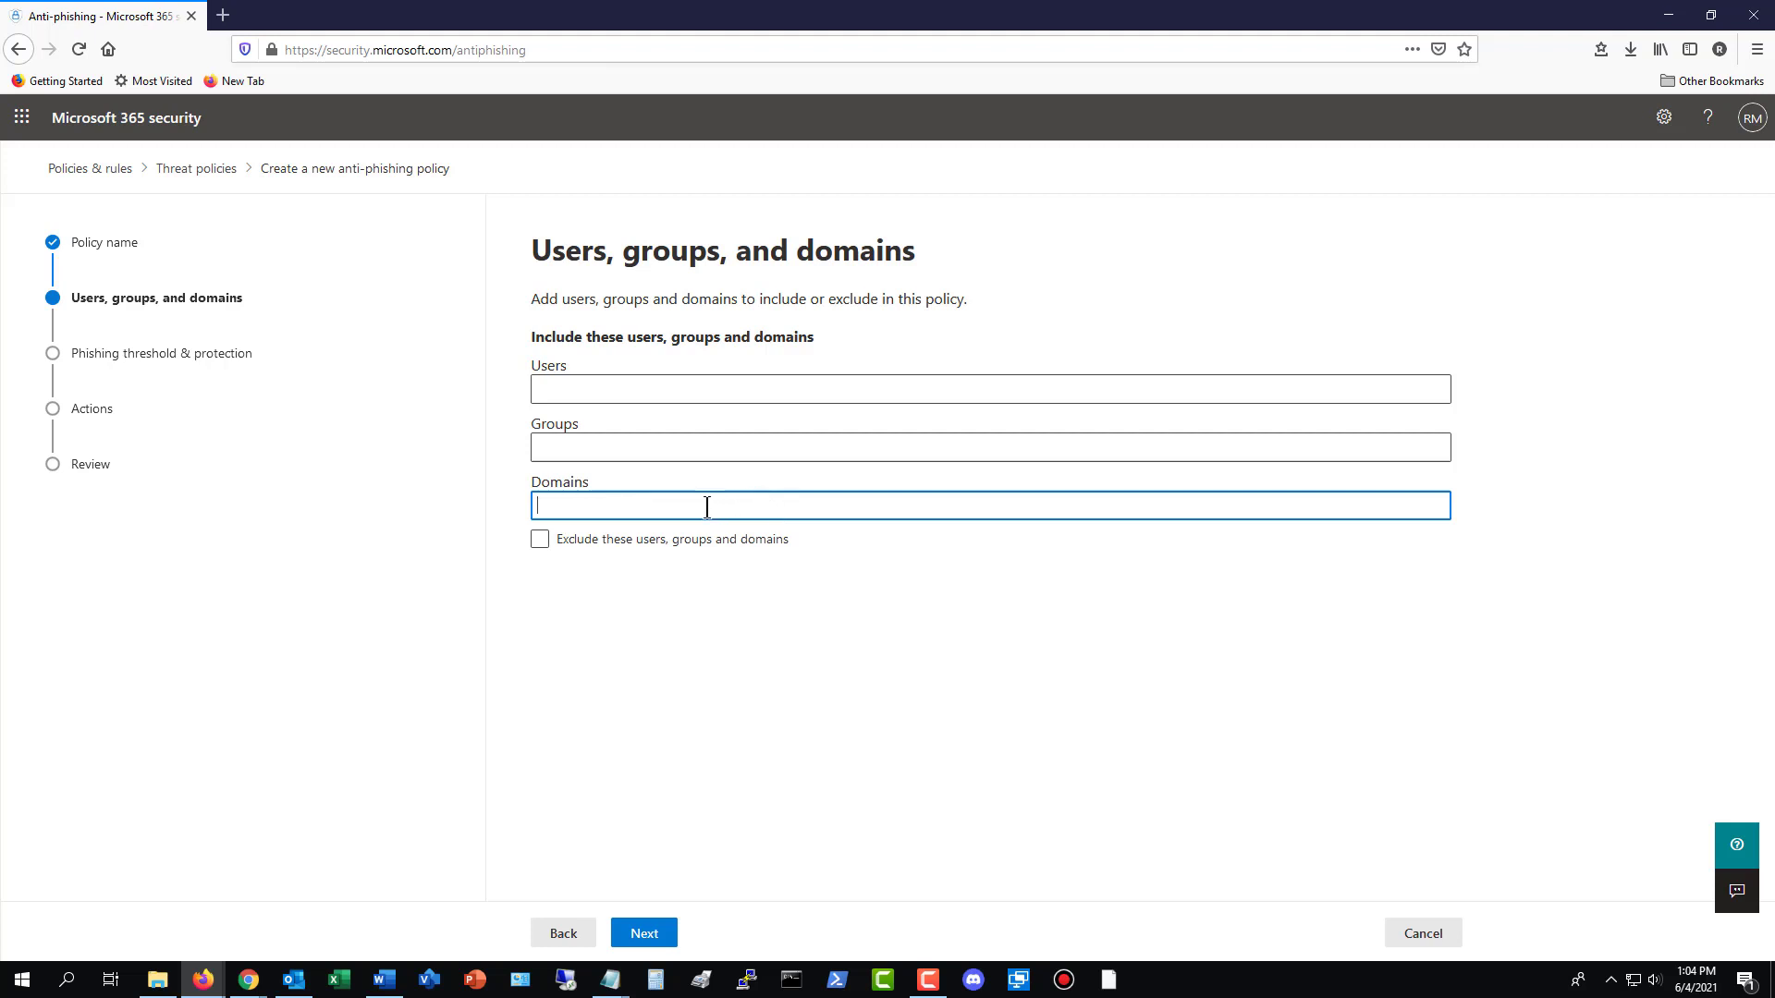
text(te)
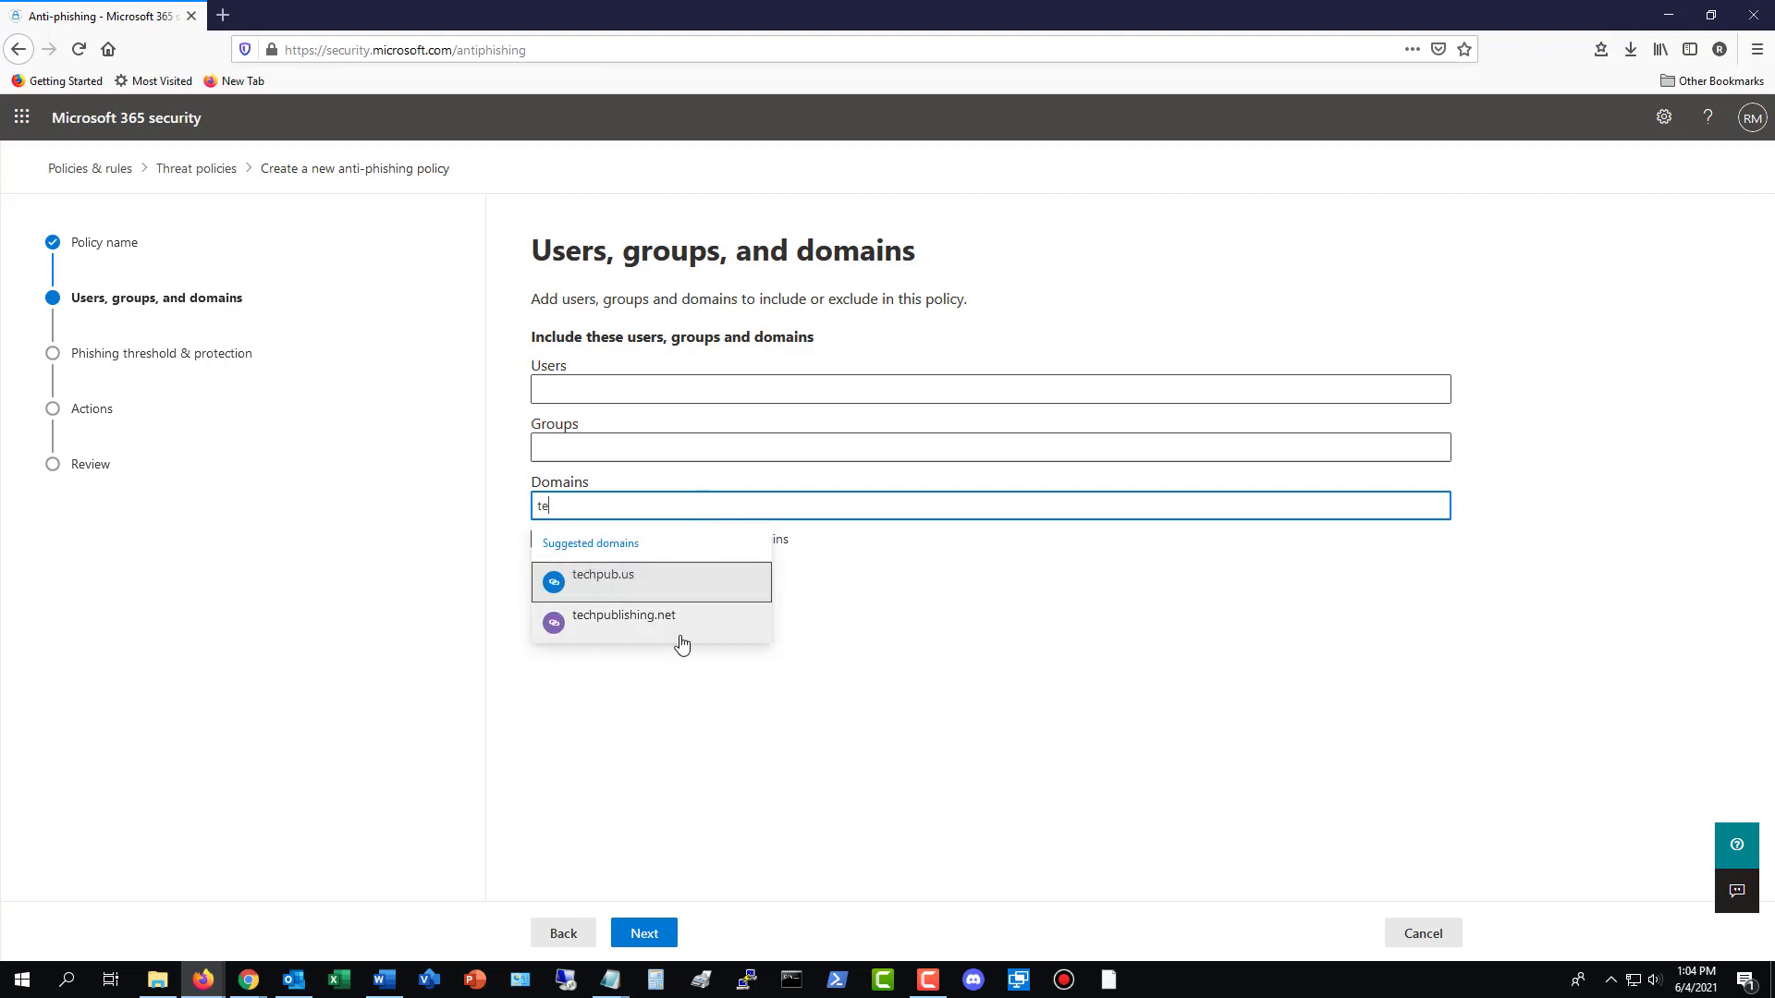
click(684, 629)
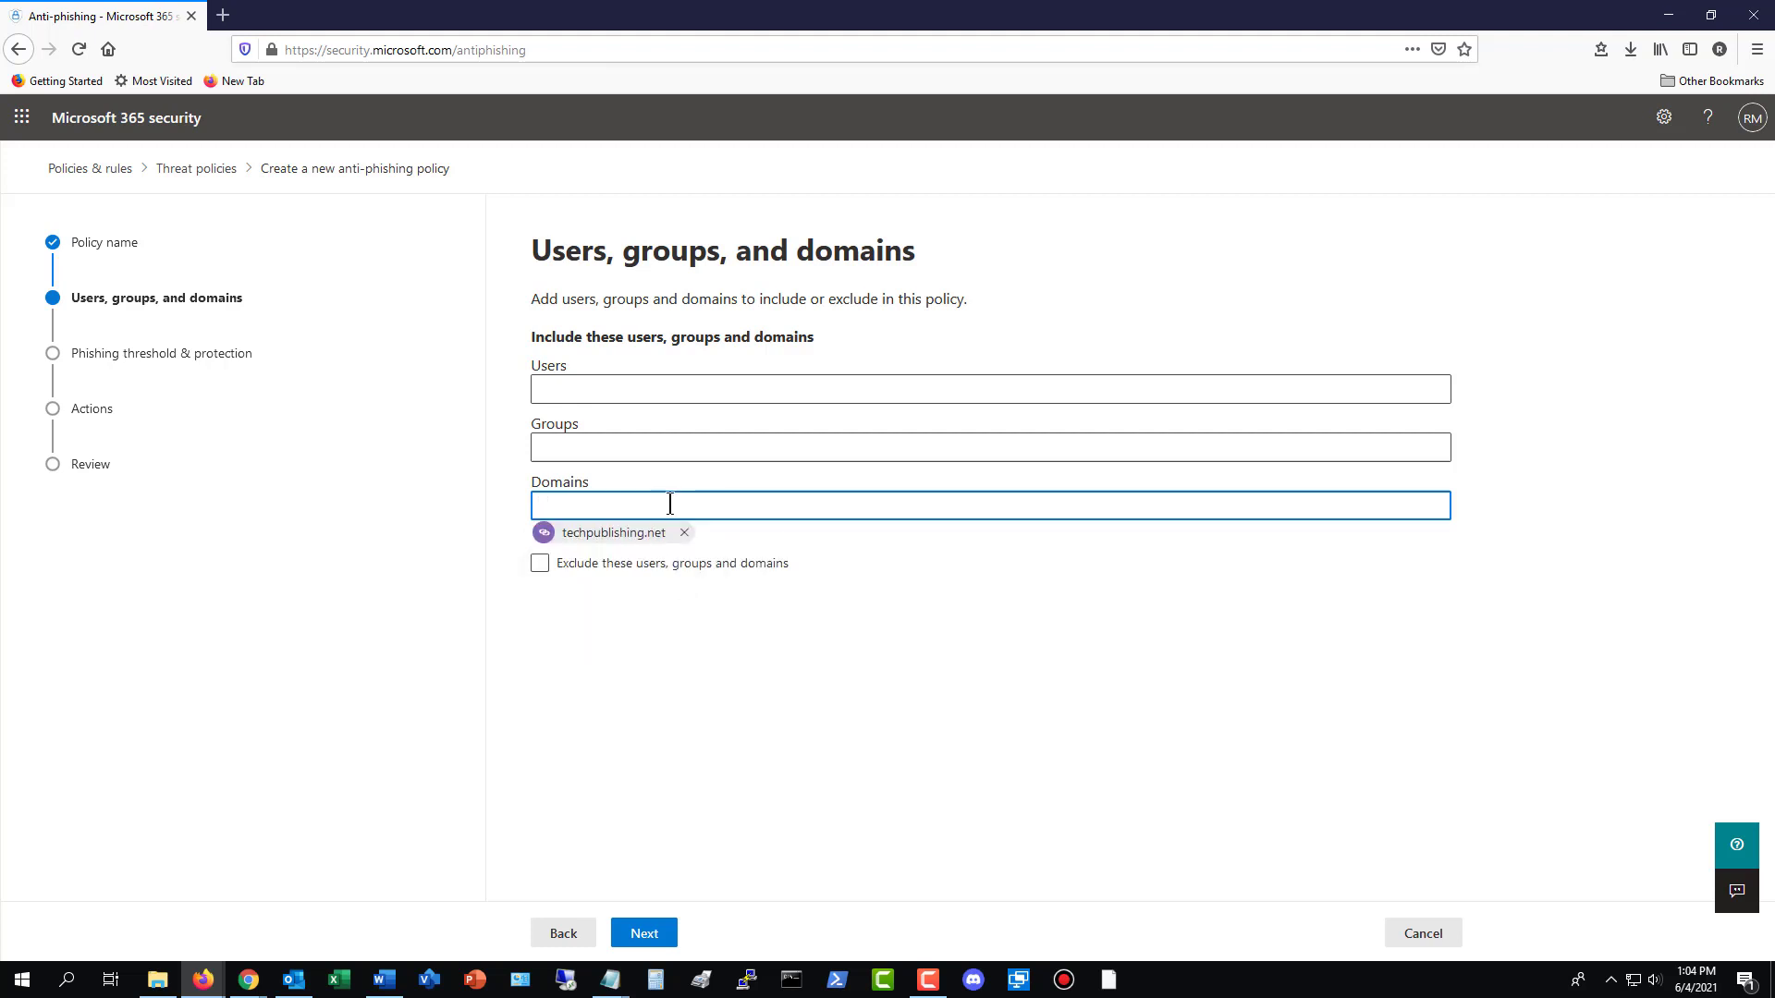
text(te)
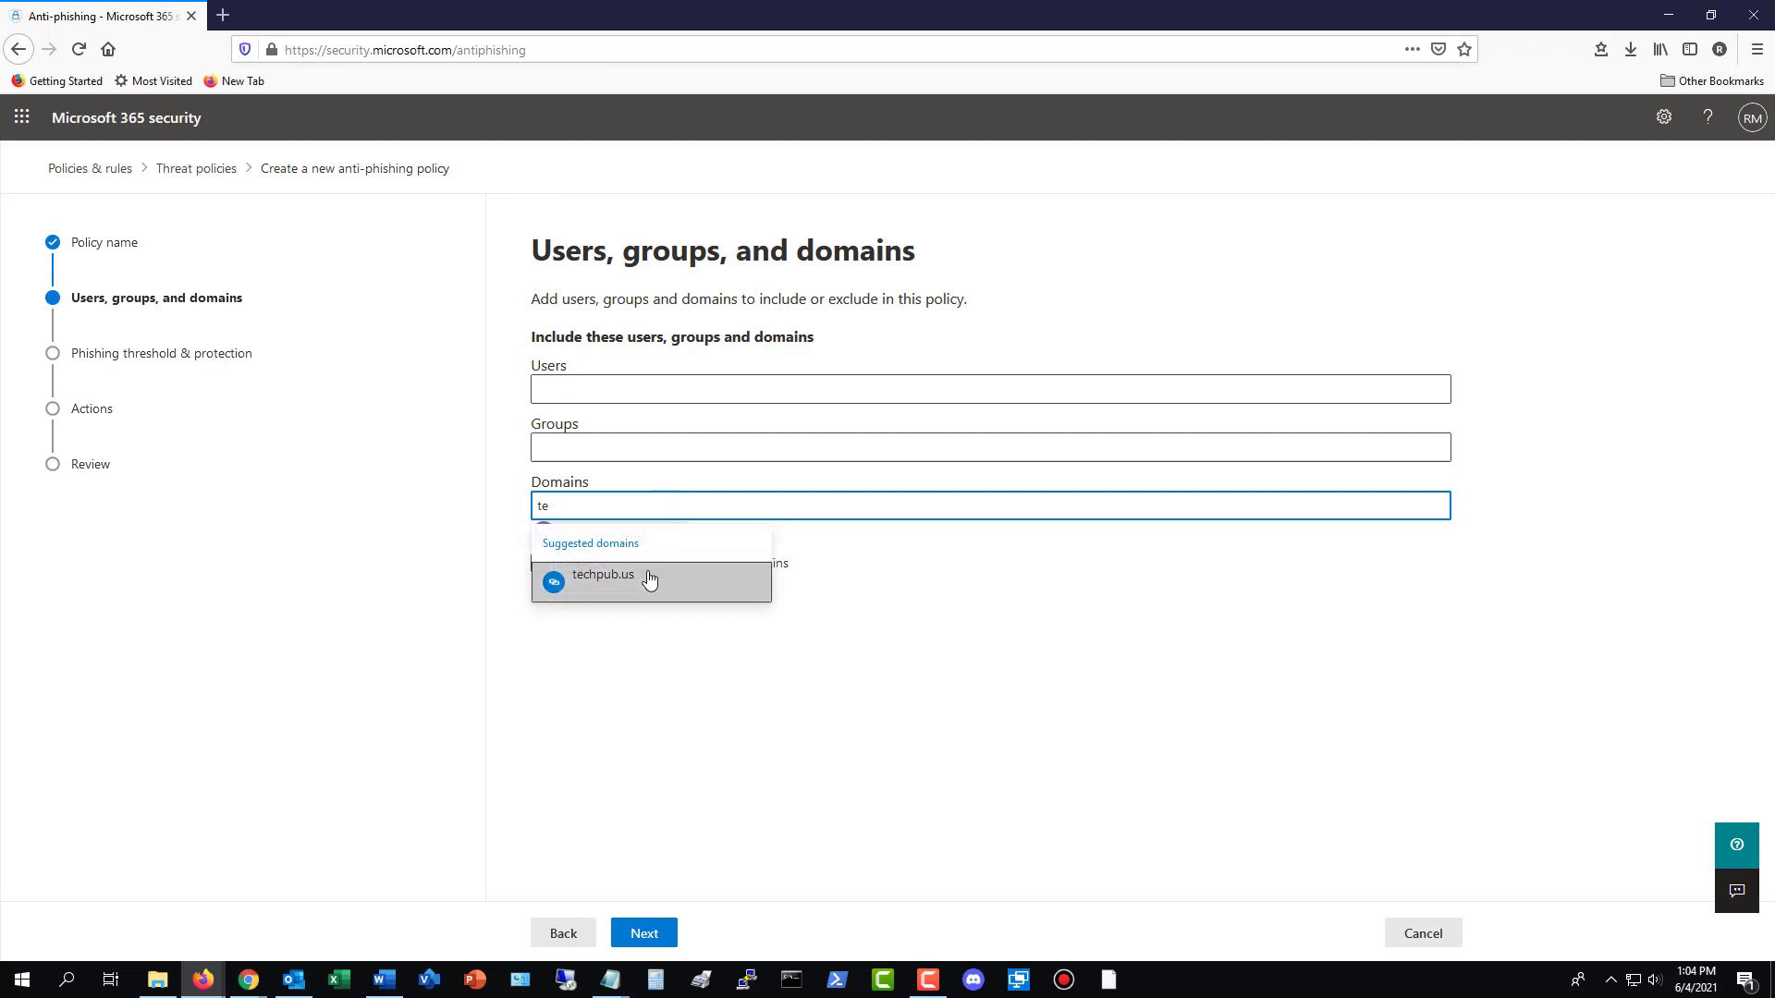
click(650, 580)
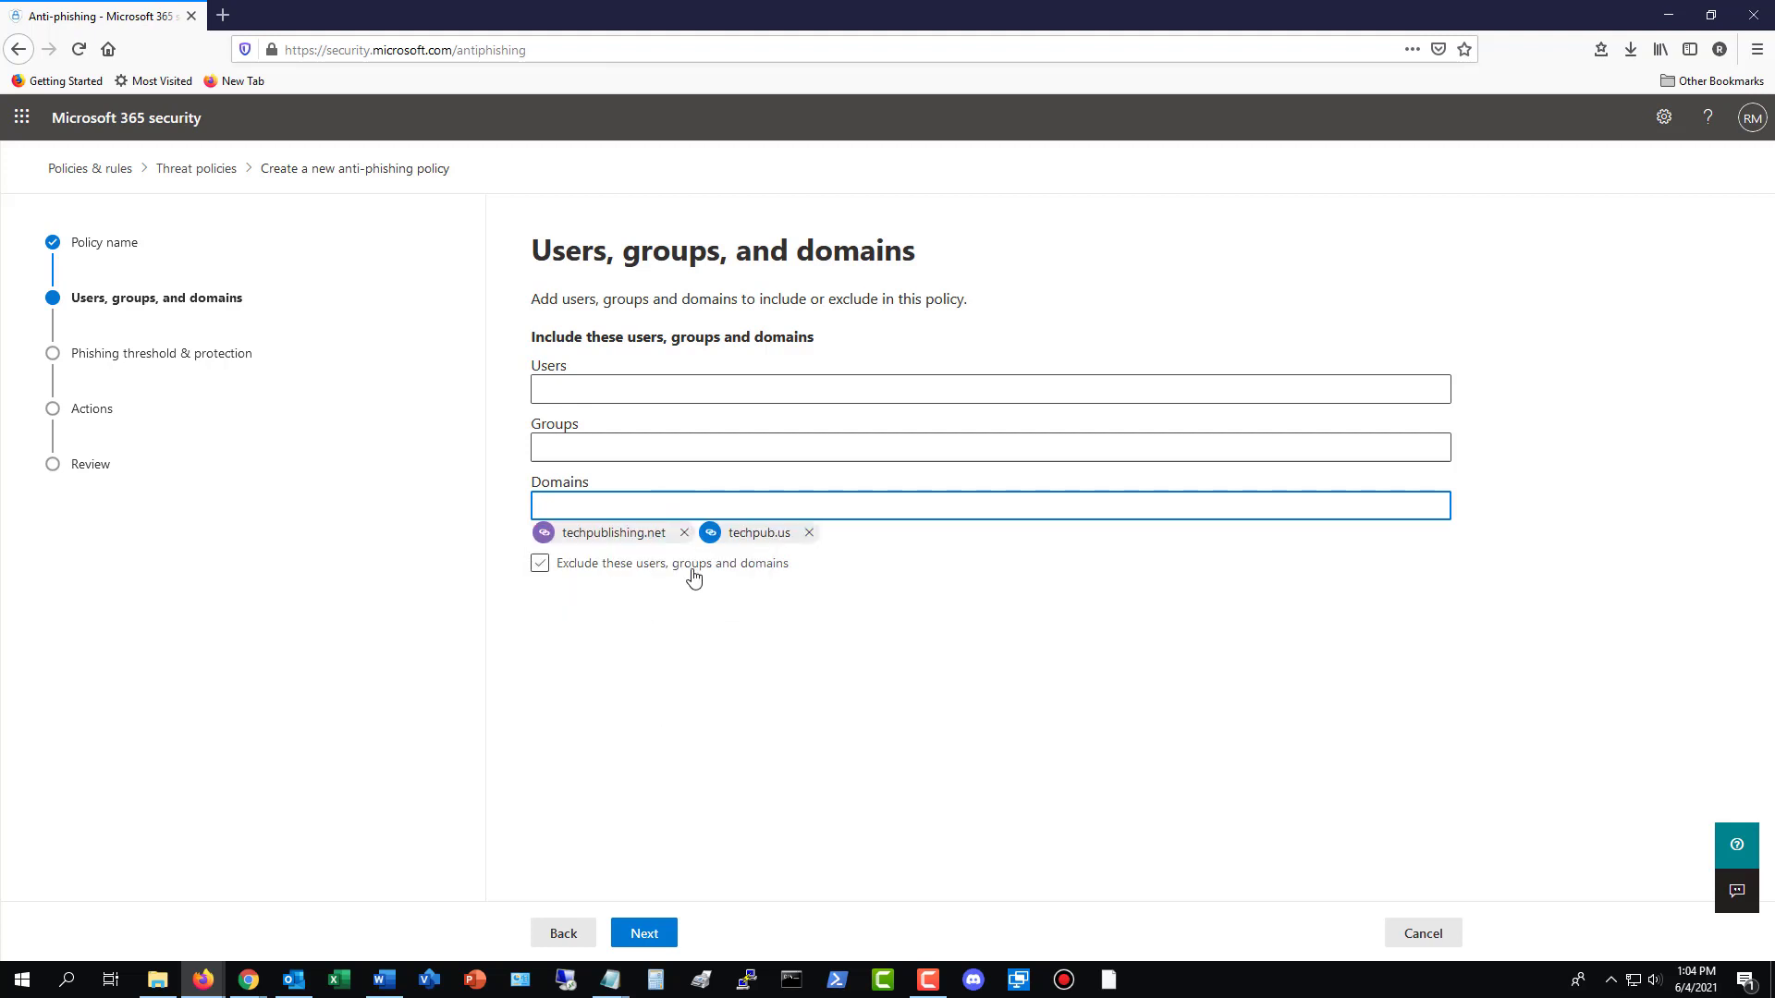
click(647, 933)
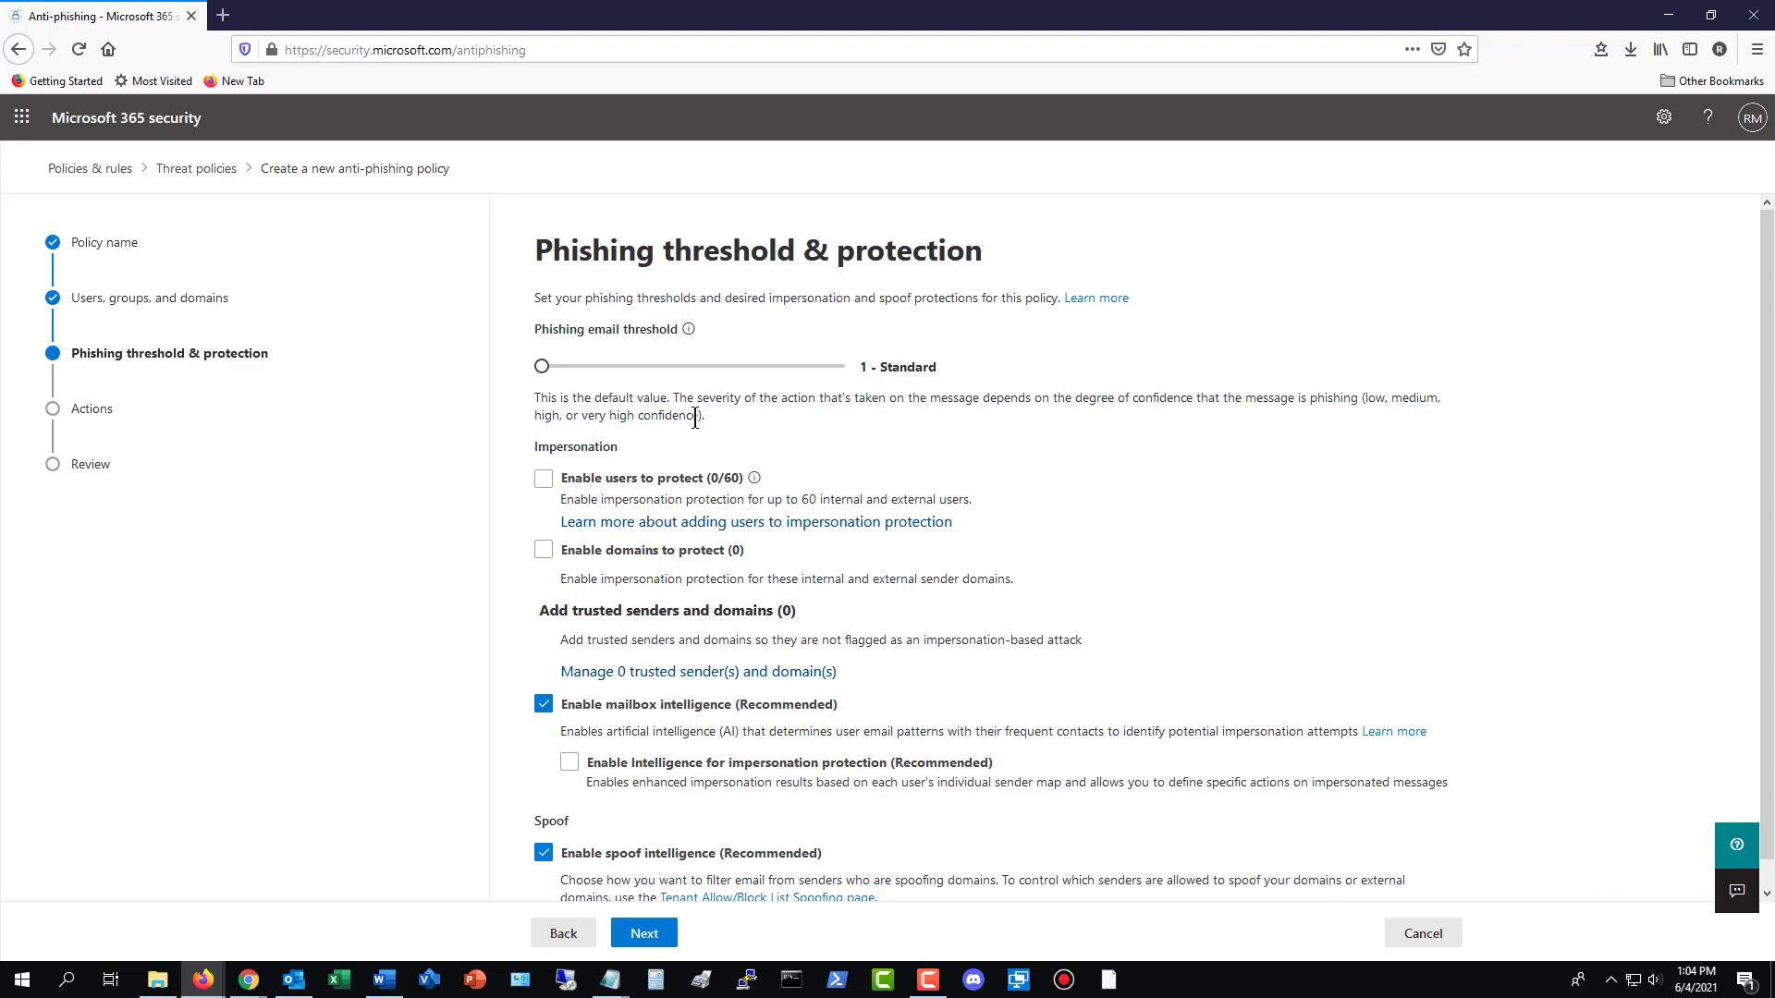
- Move the phishing email threshold slider to 3 - More Aggressive
click(699, 366)
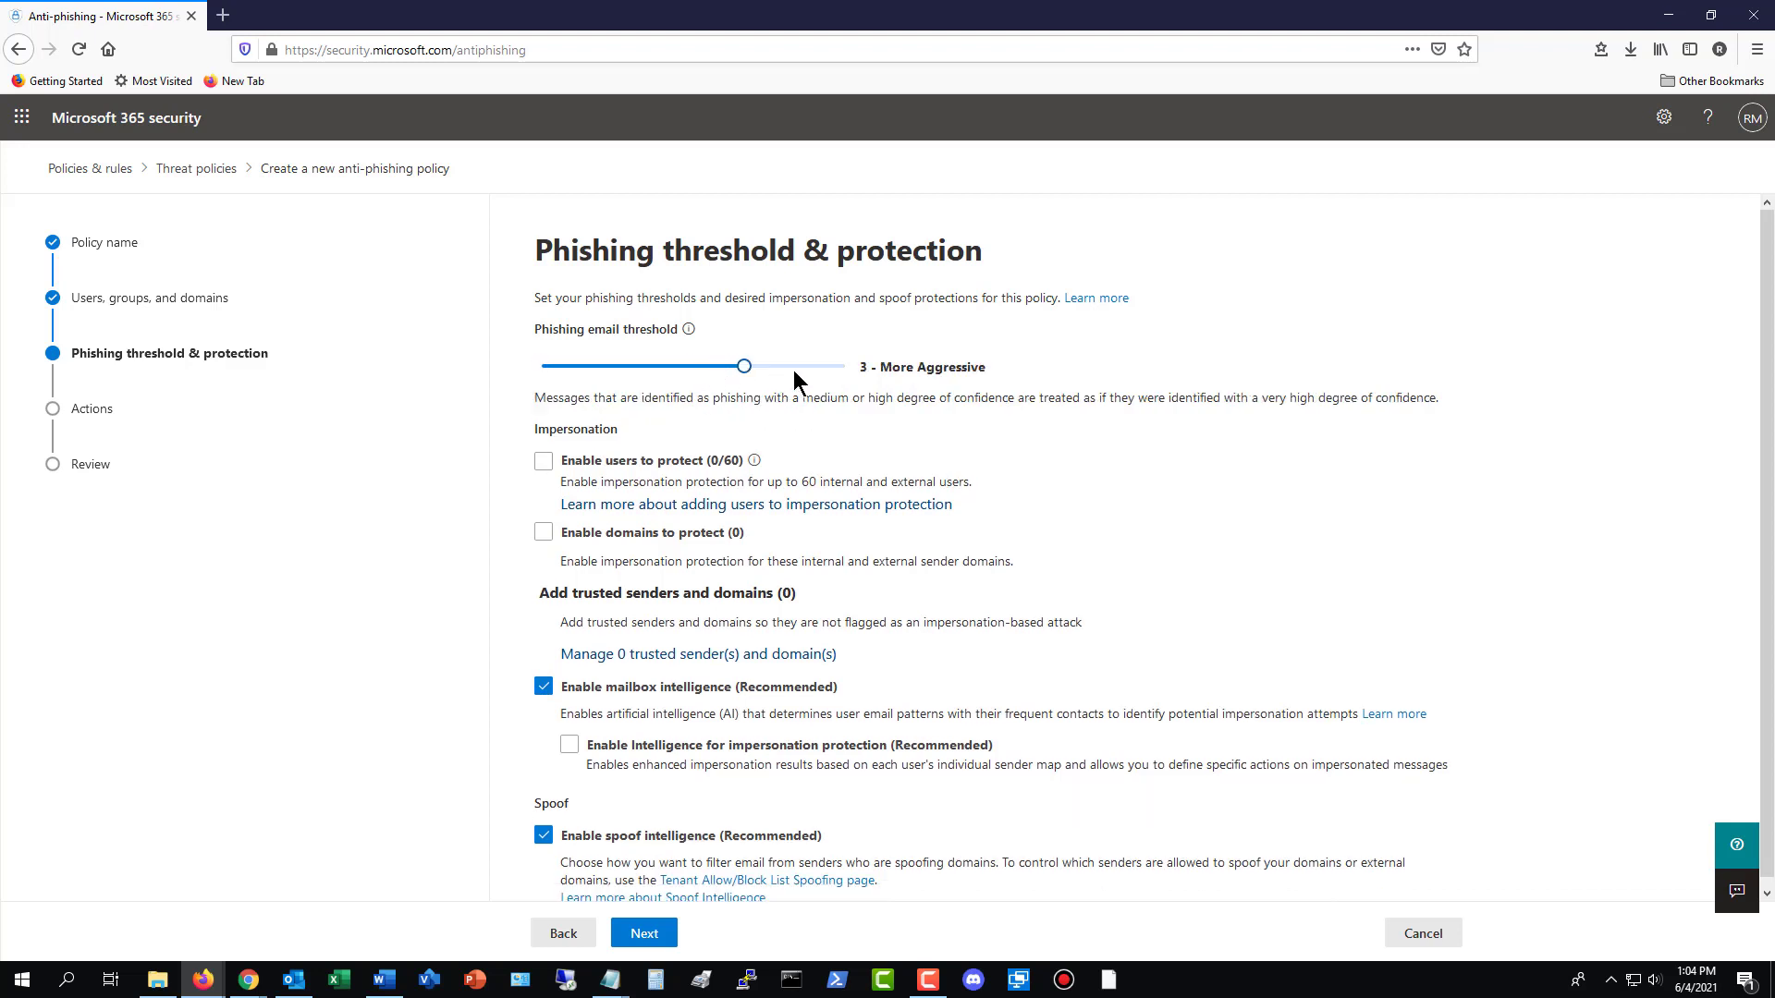
click(834, 364)
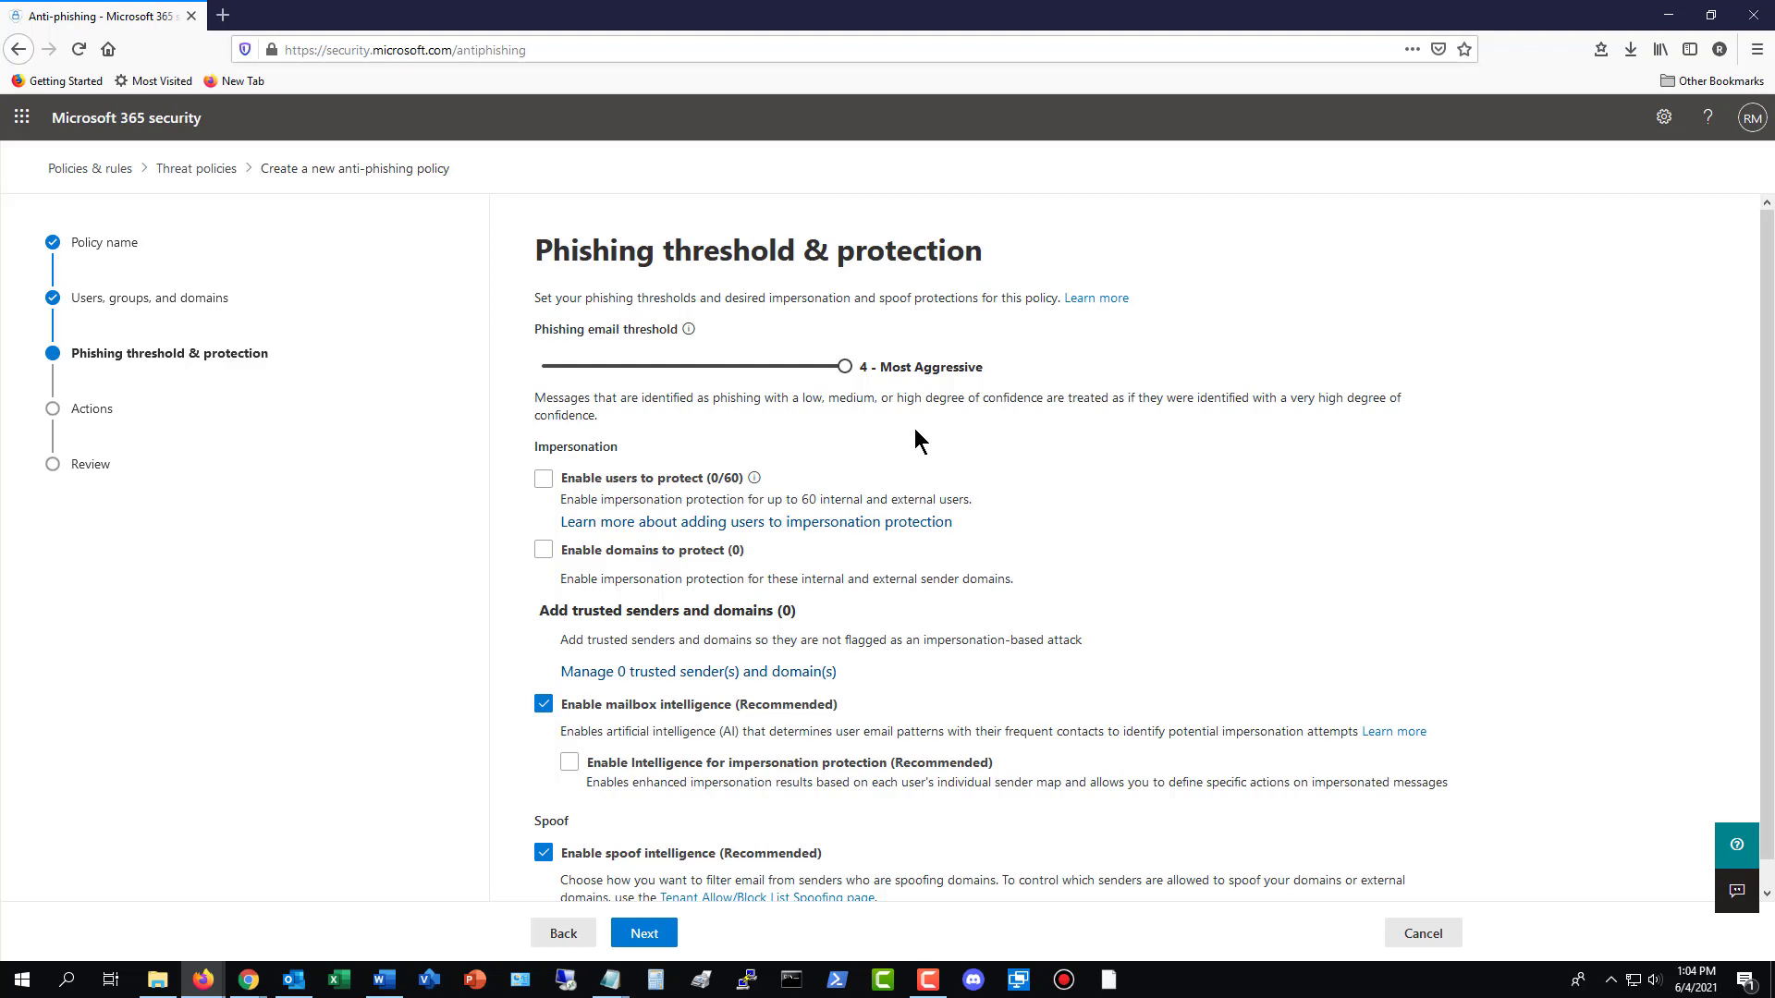
click(773, 366)
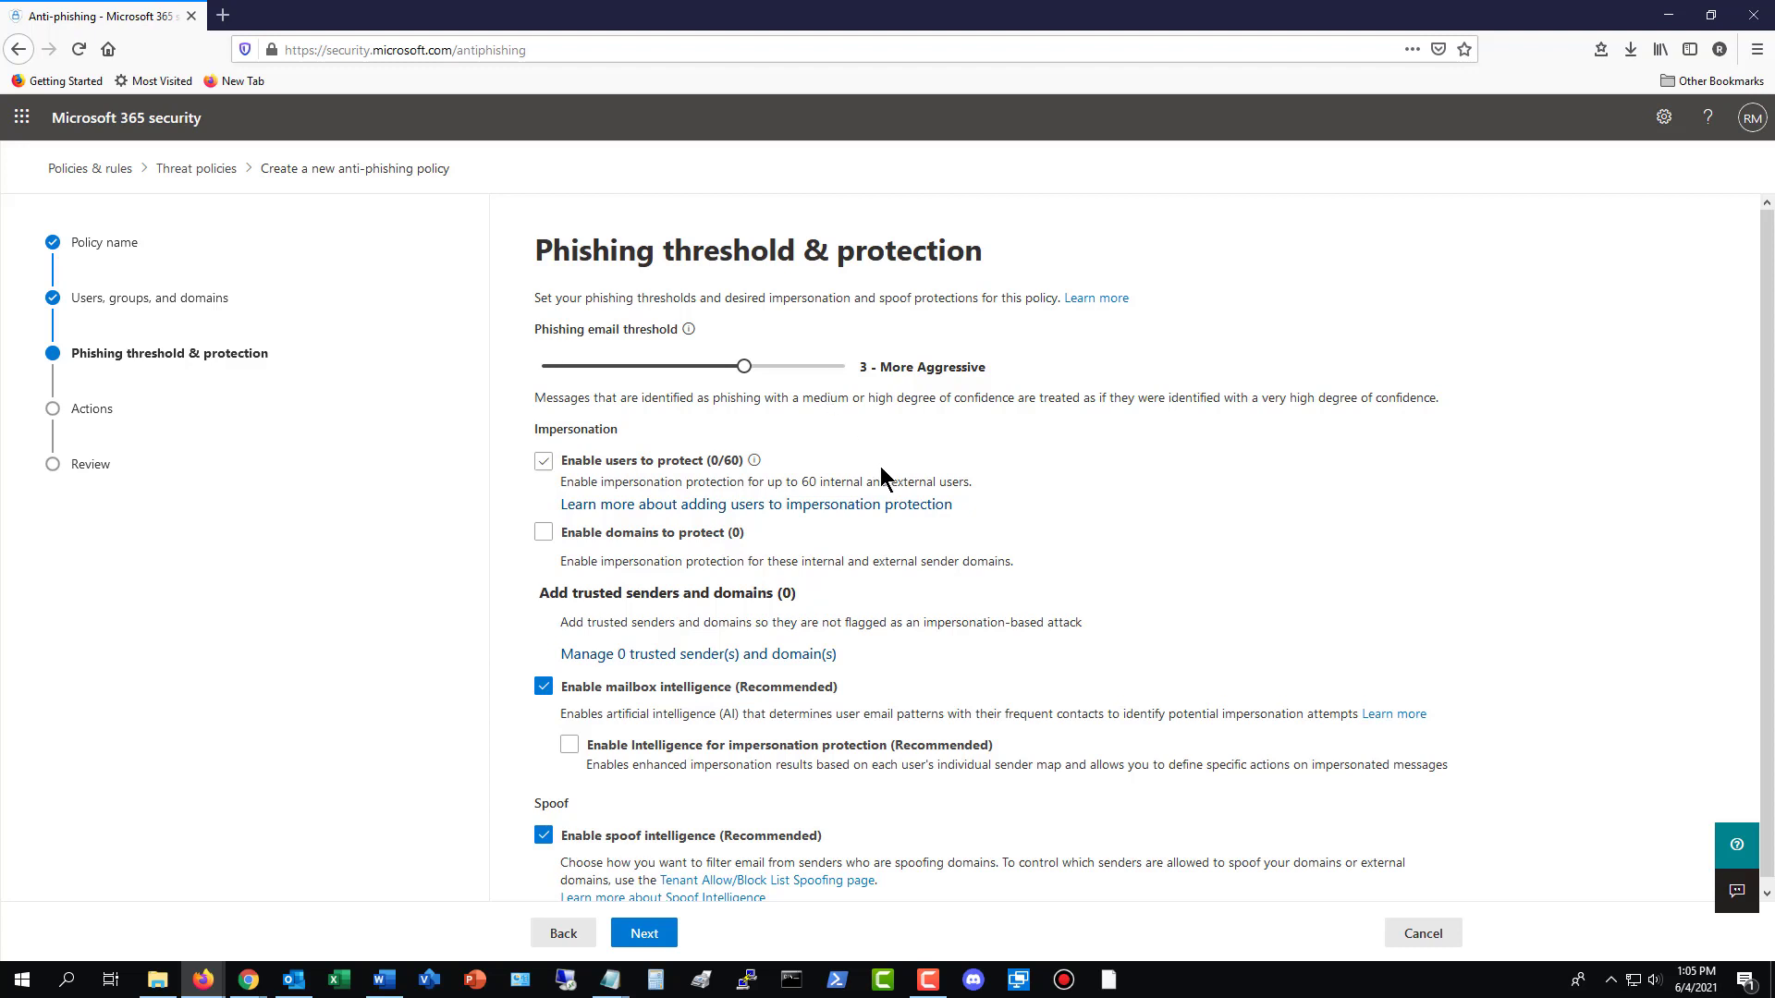
scroll(880, 468, down, 1)
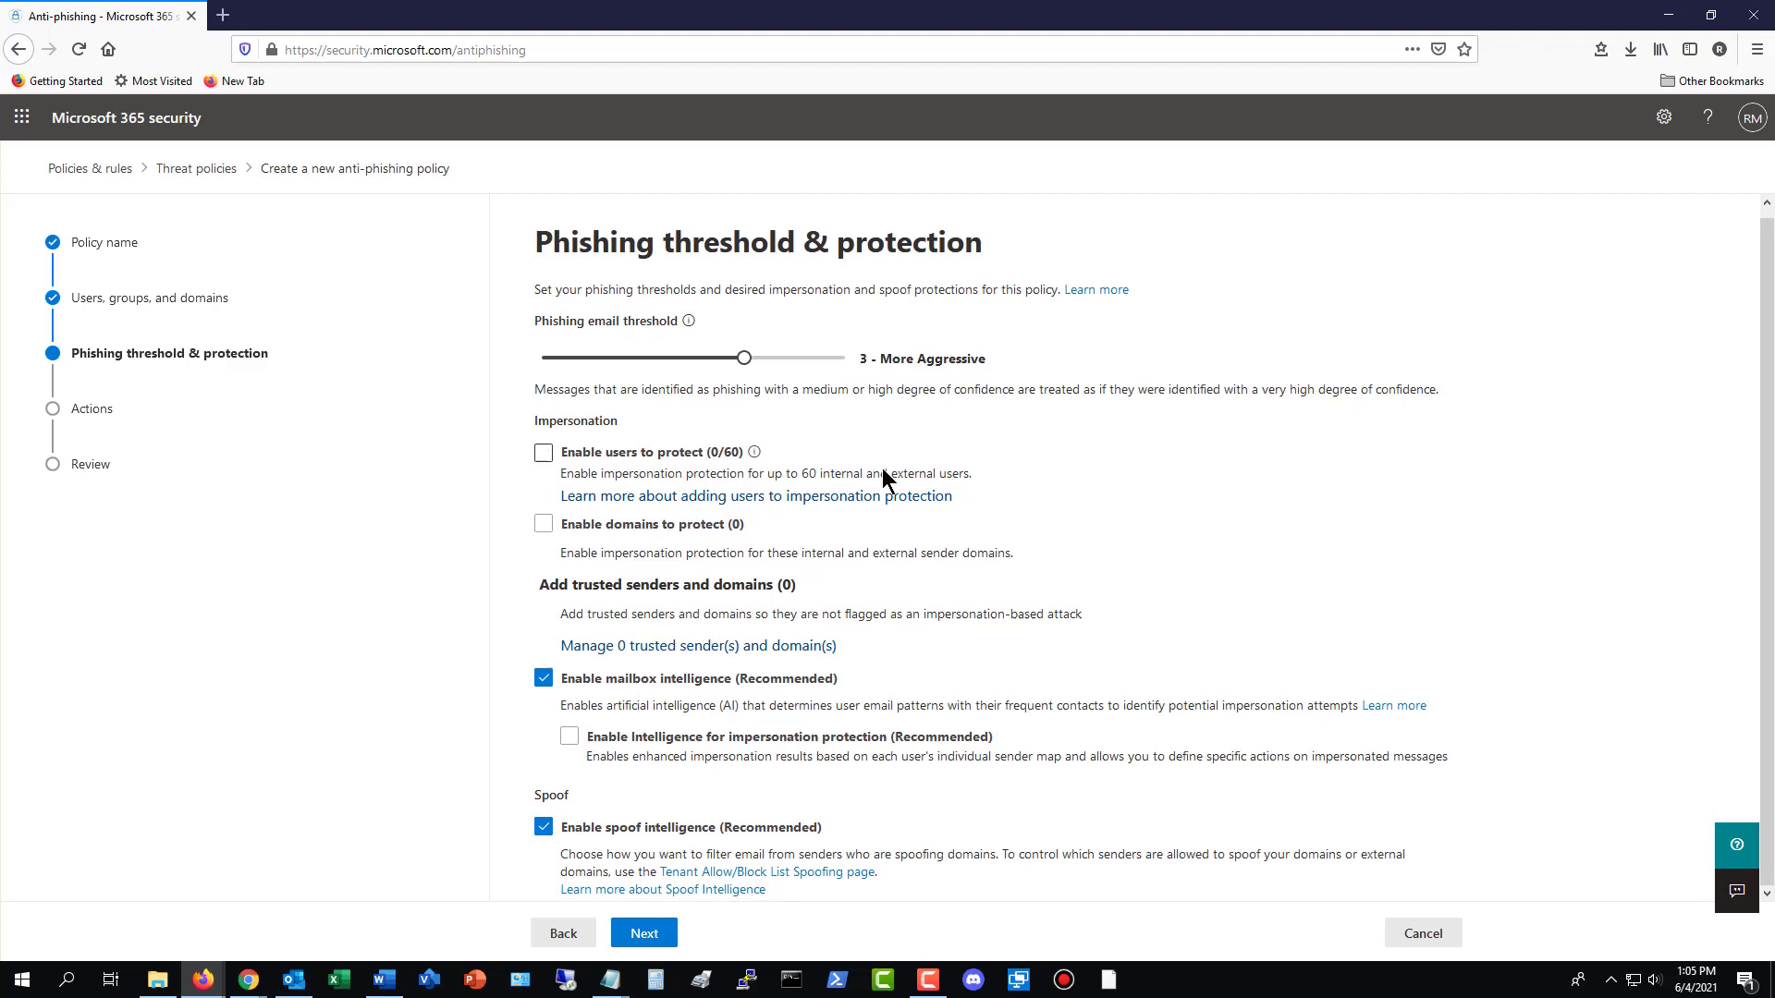
click(544, 457)
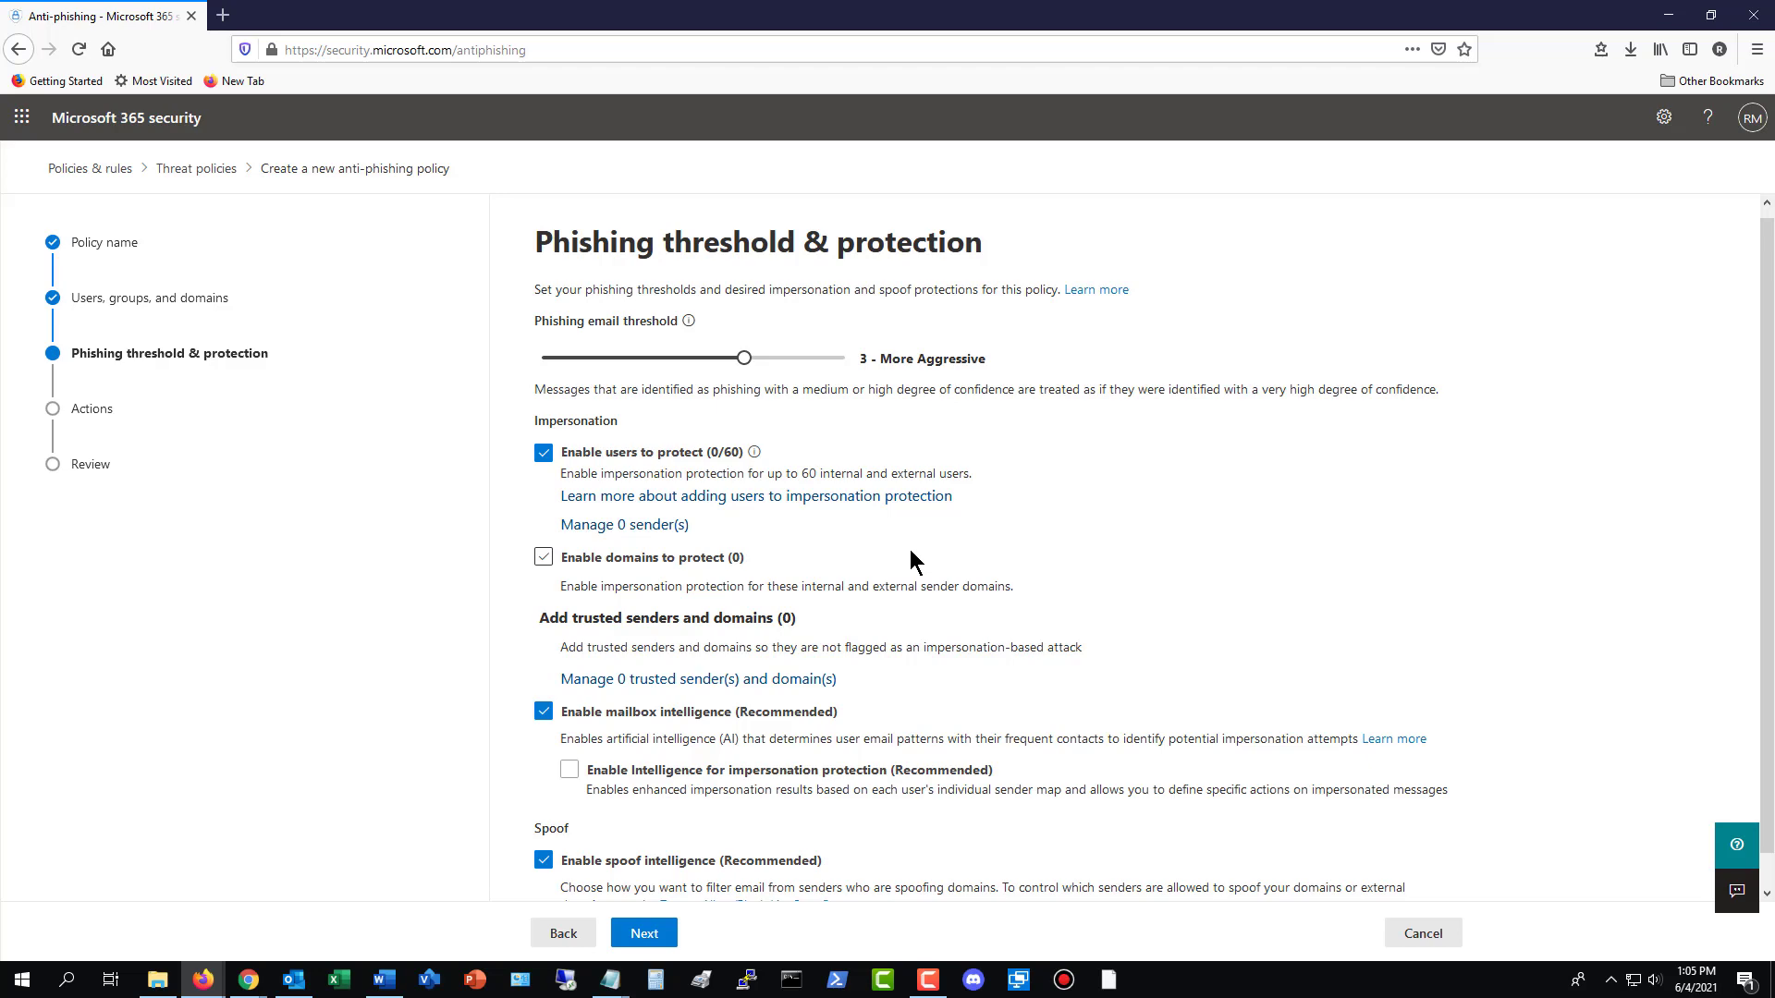
click(647, 524)
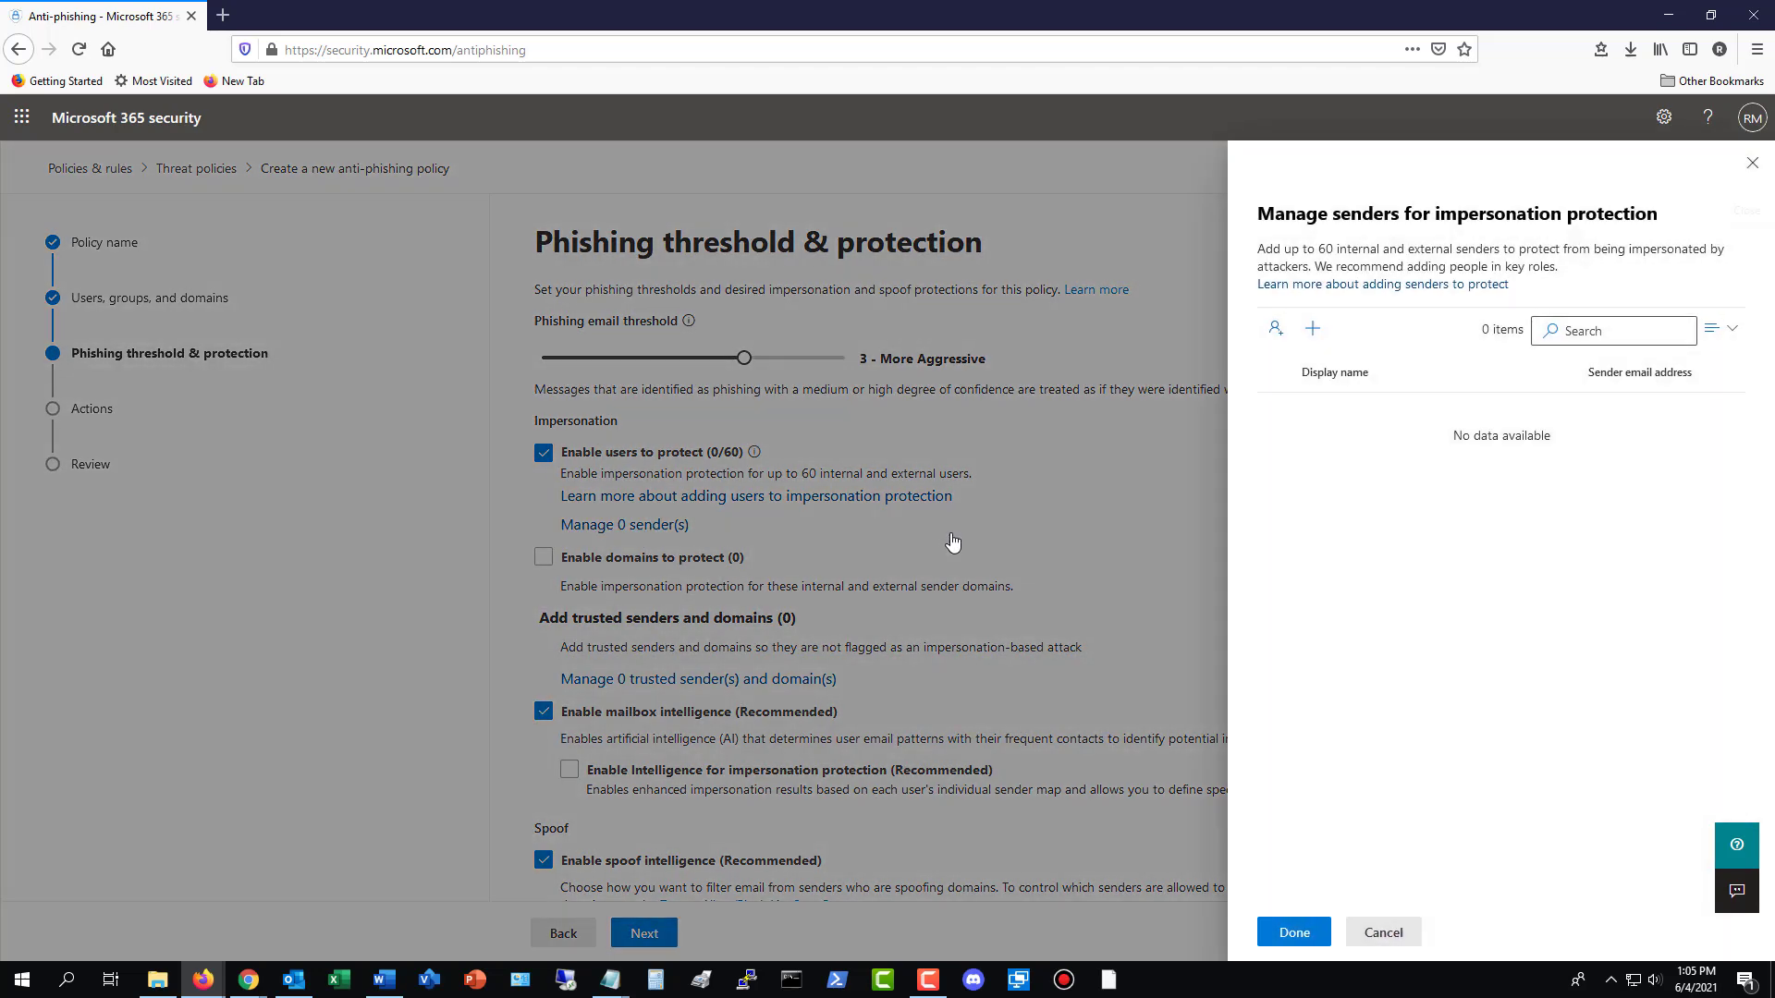
click(1276, 333)
click(1280, 319)
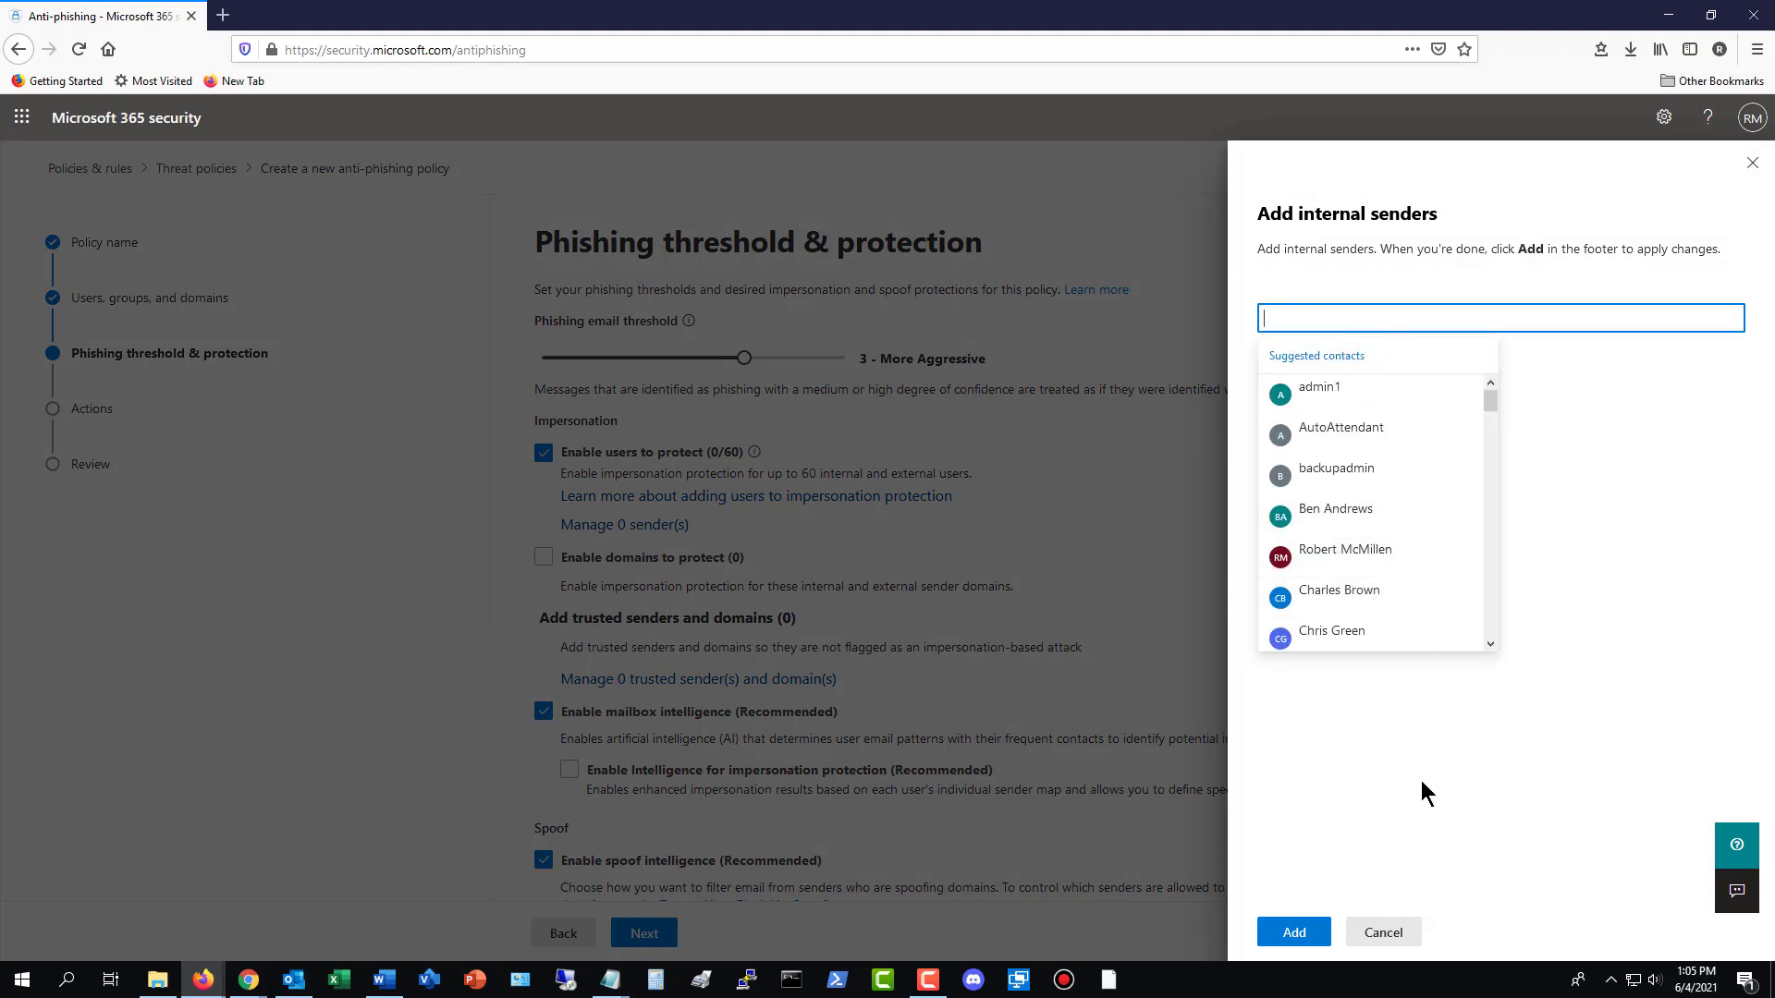
click(1386, 932)
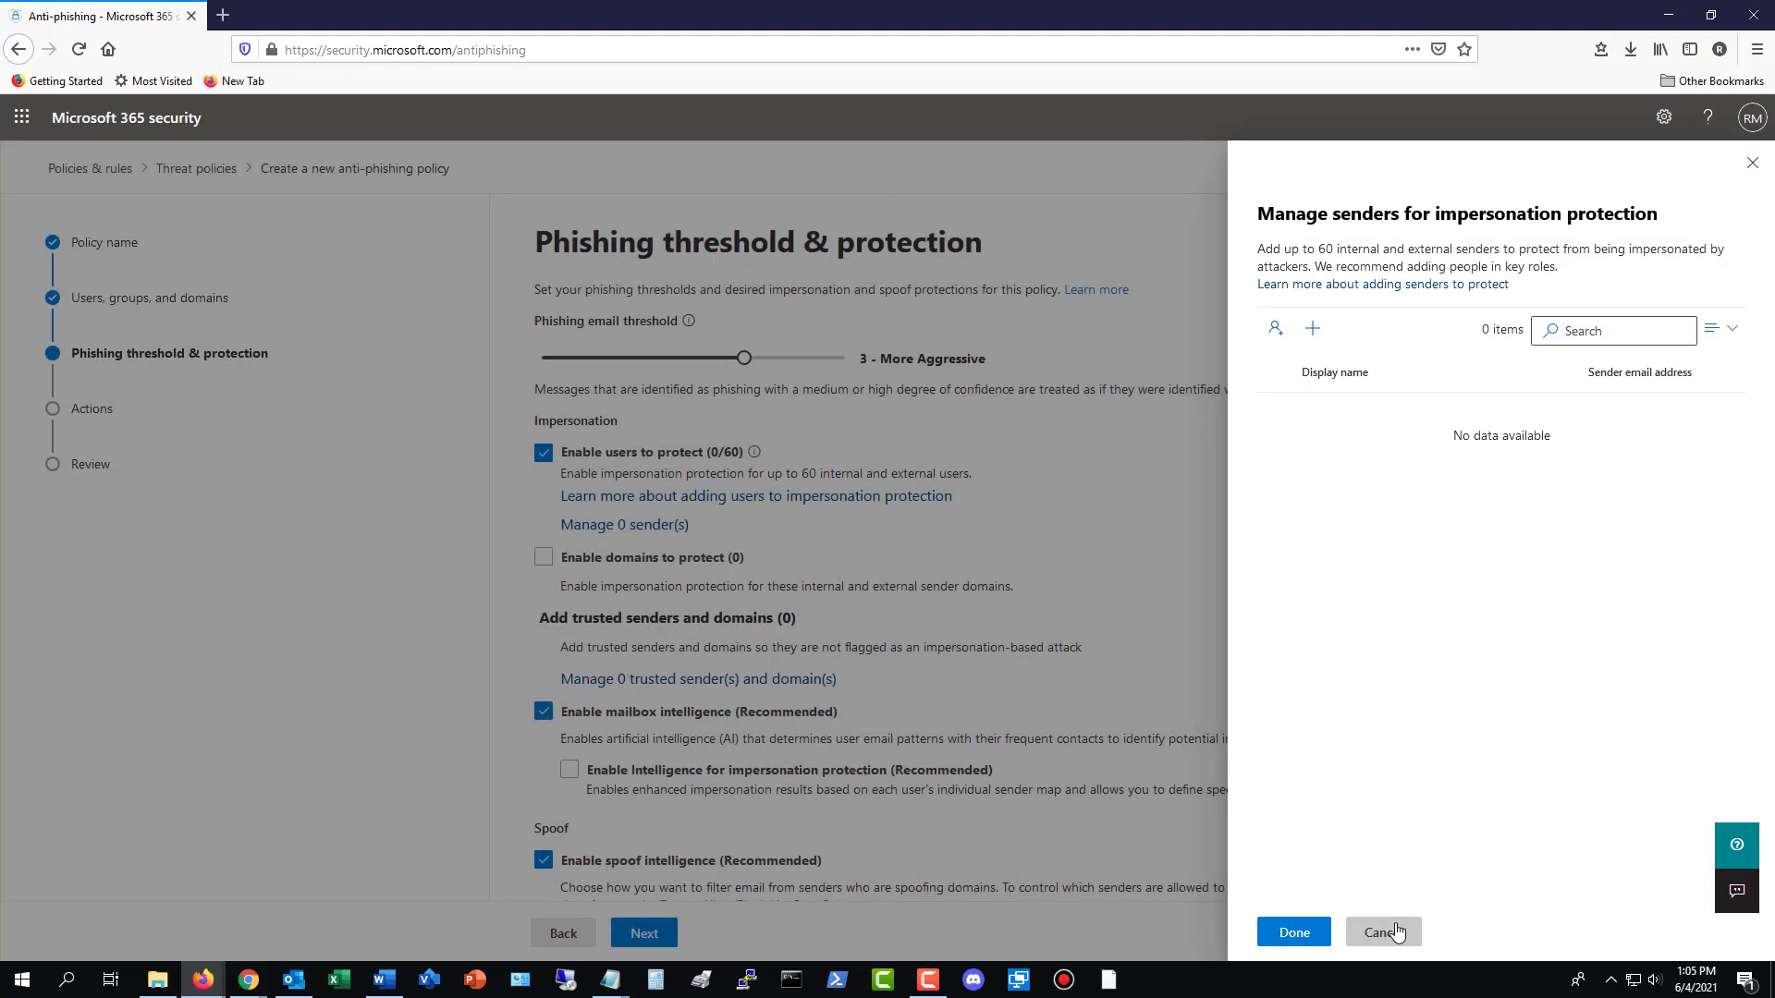
click(1386, 932)
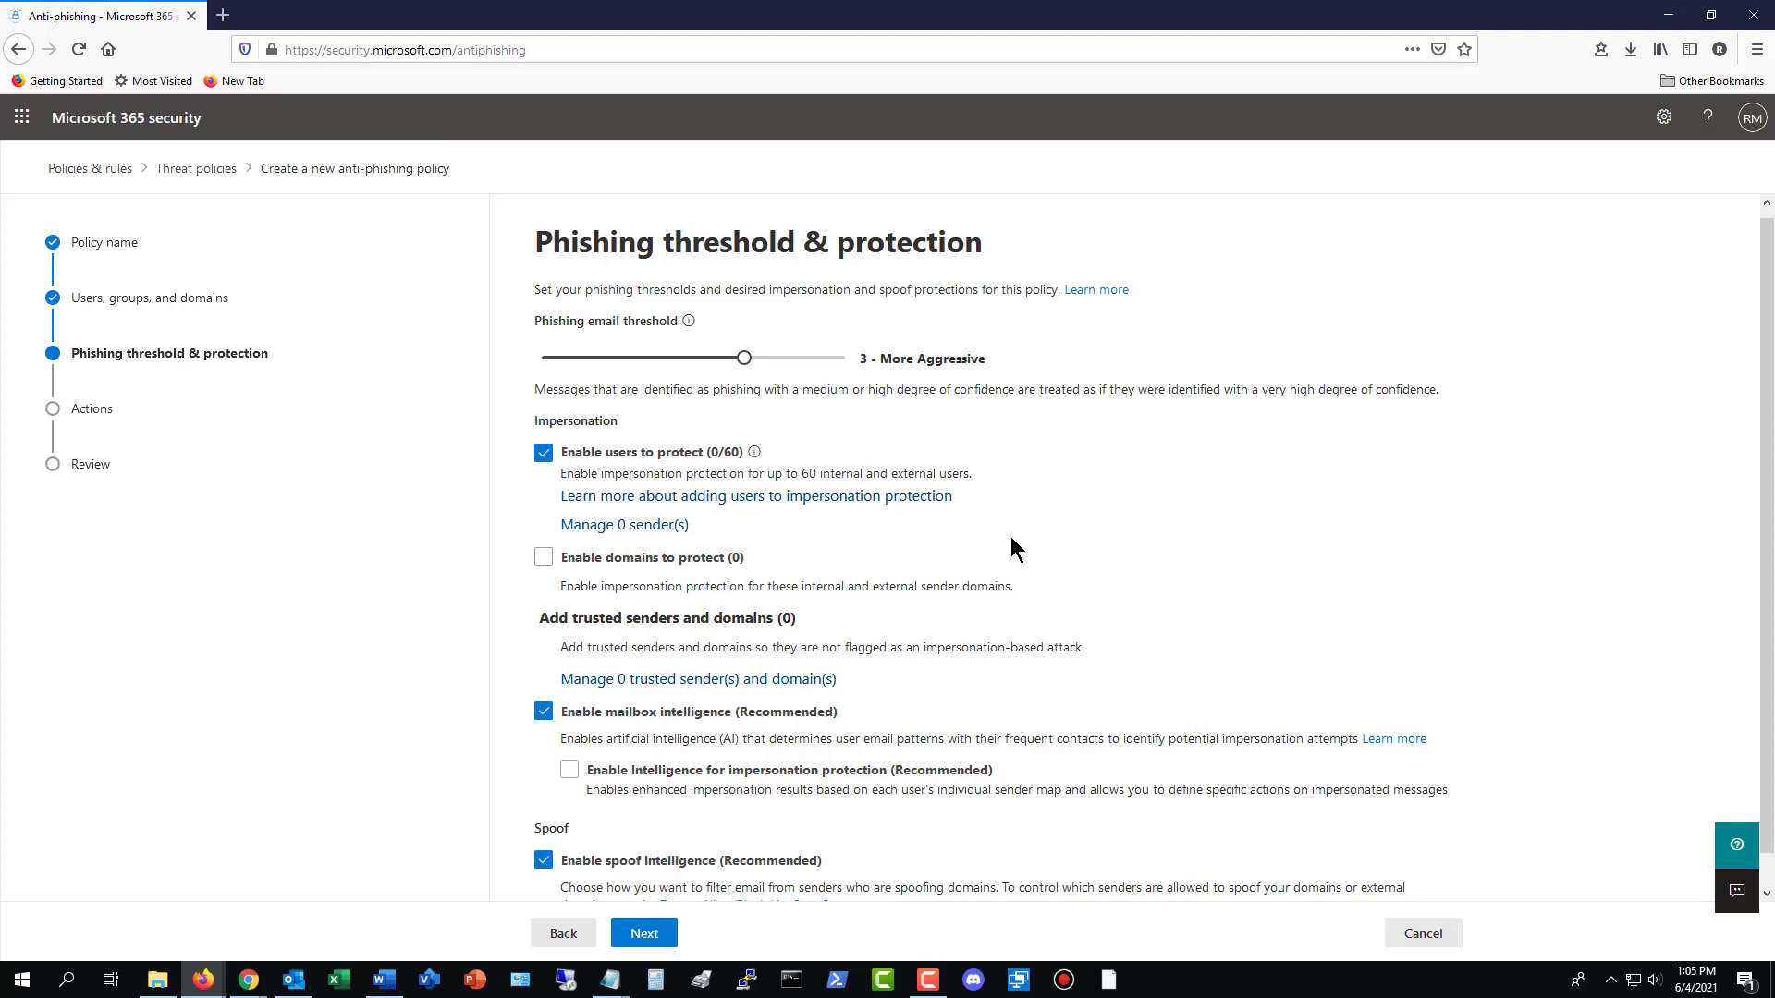
click(545, 453)
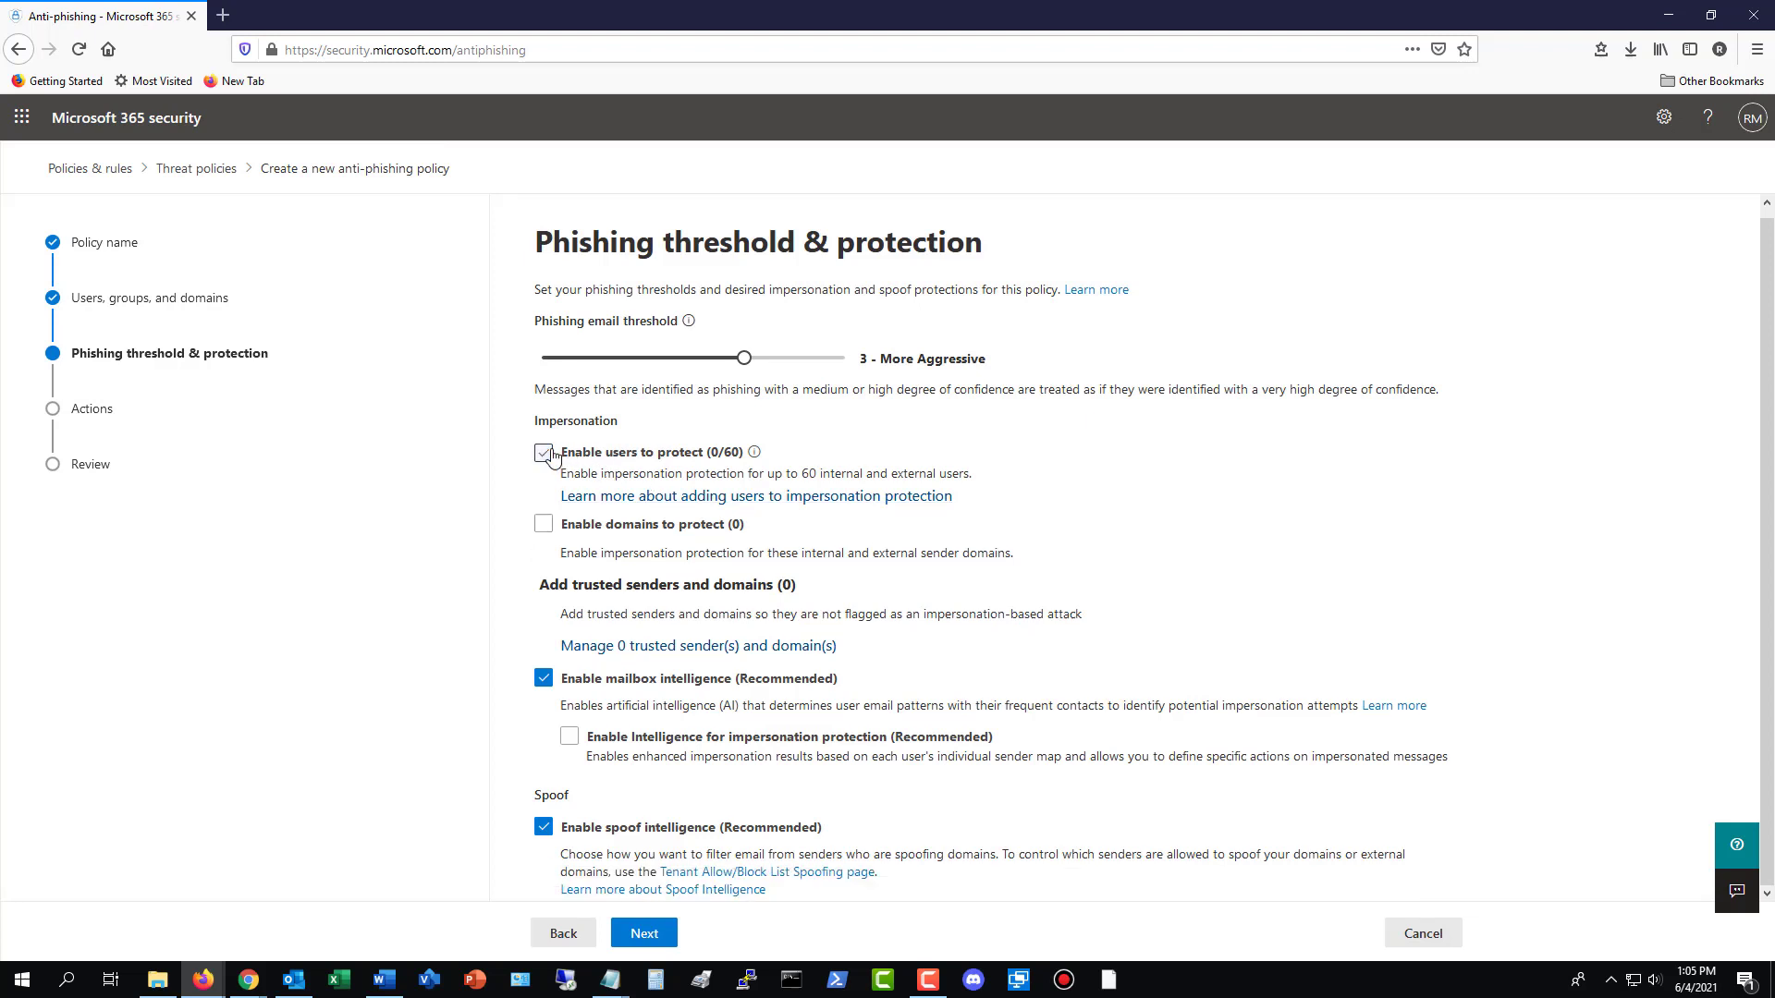
- Try domain impersonation protection, review the organisation's domains, then leave it switched off
click(542, 525)
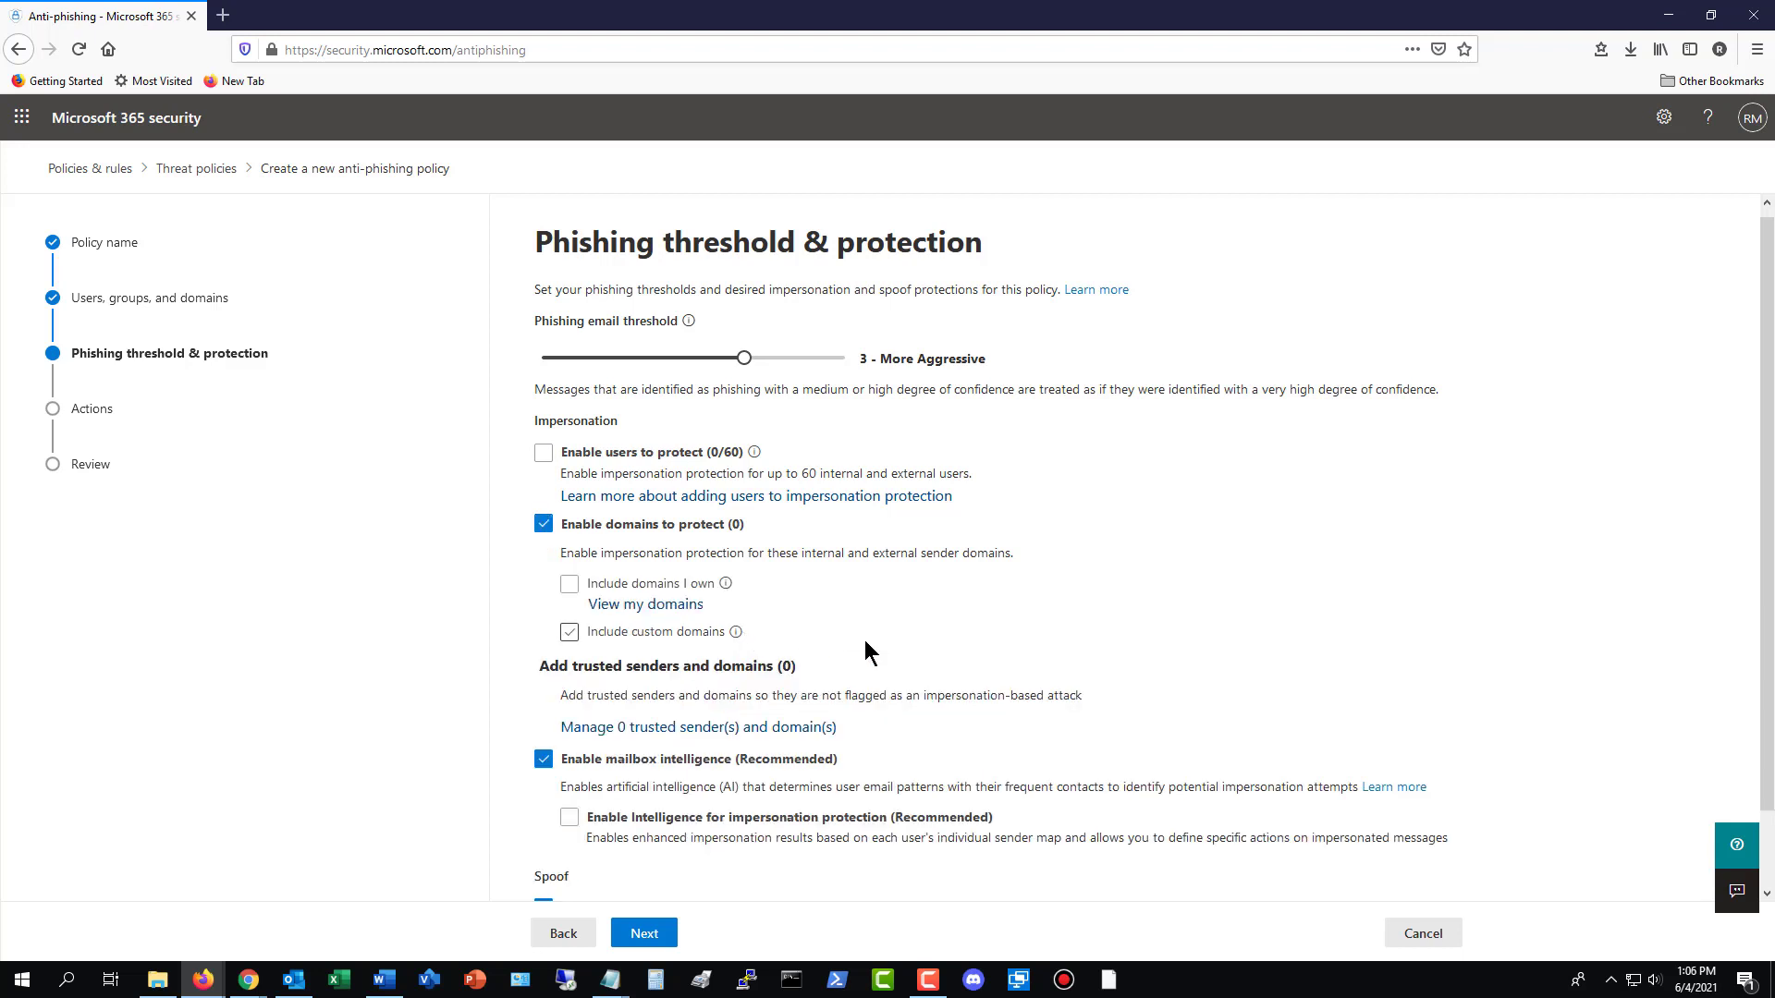
click(568, 586)
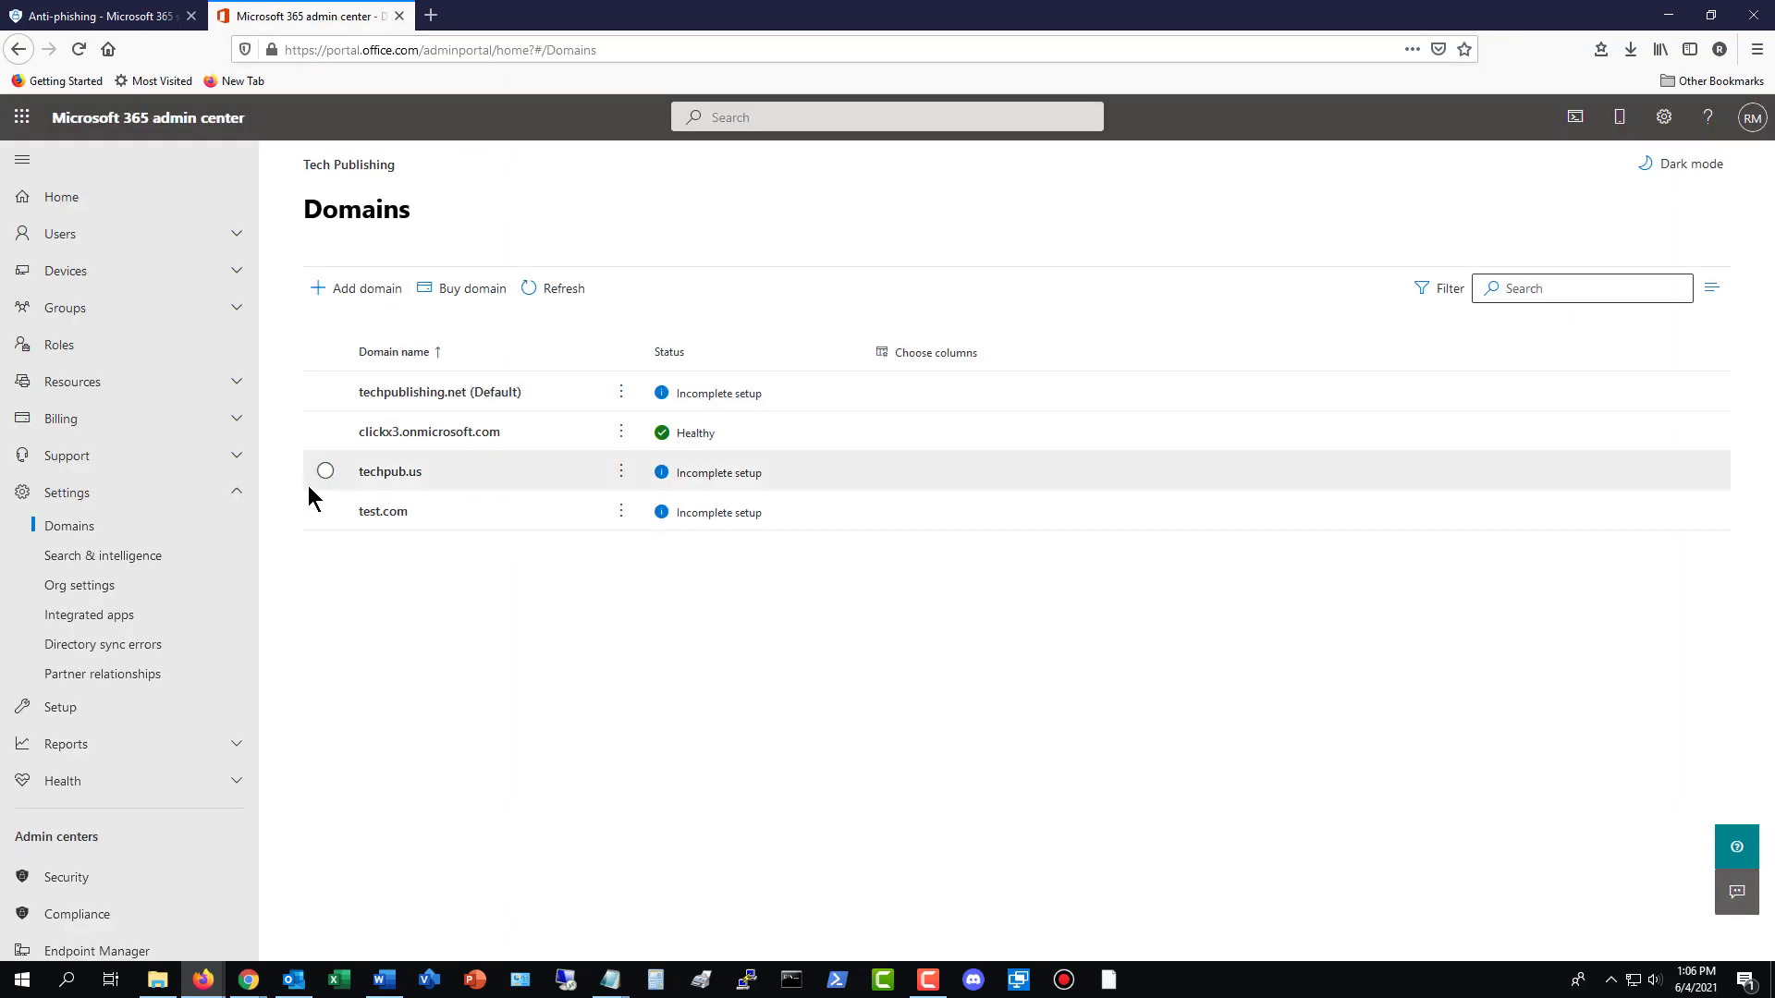
click(329, 470)
click(323, 510)
click(138, 16)
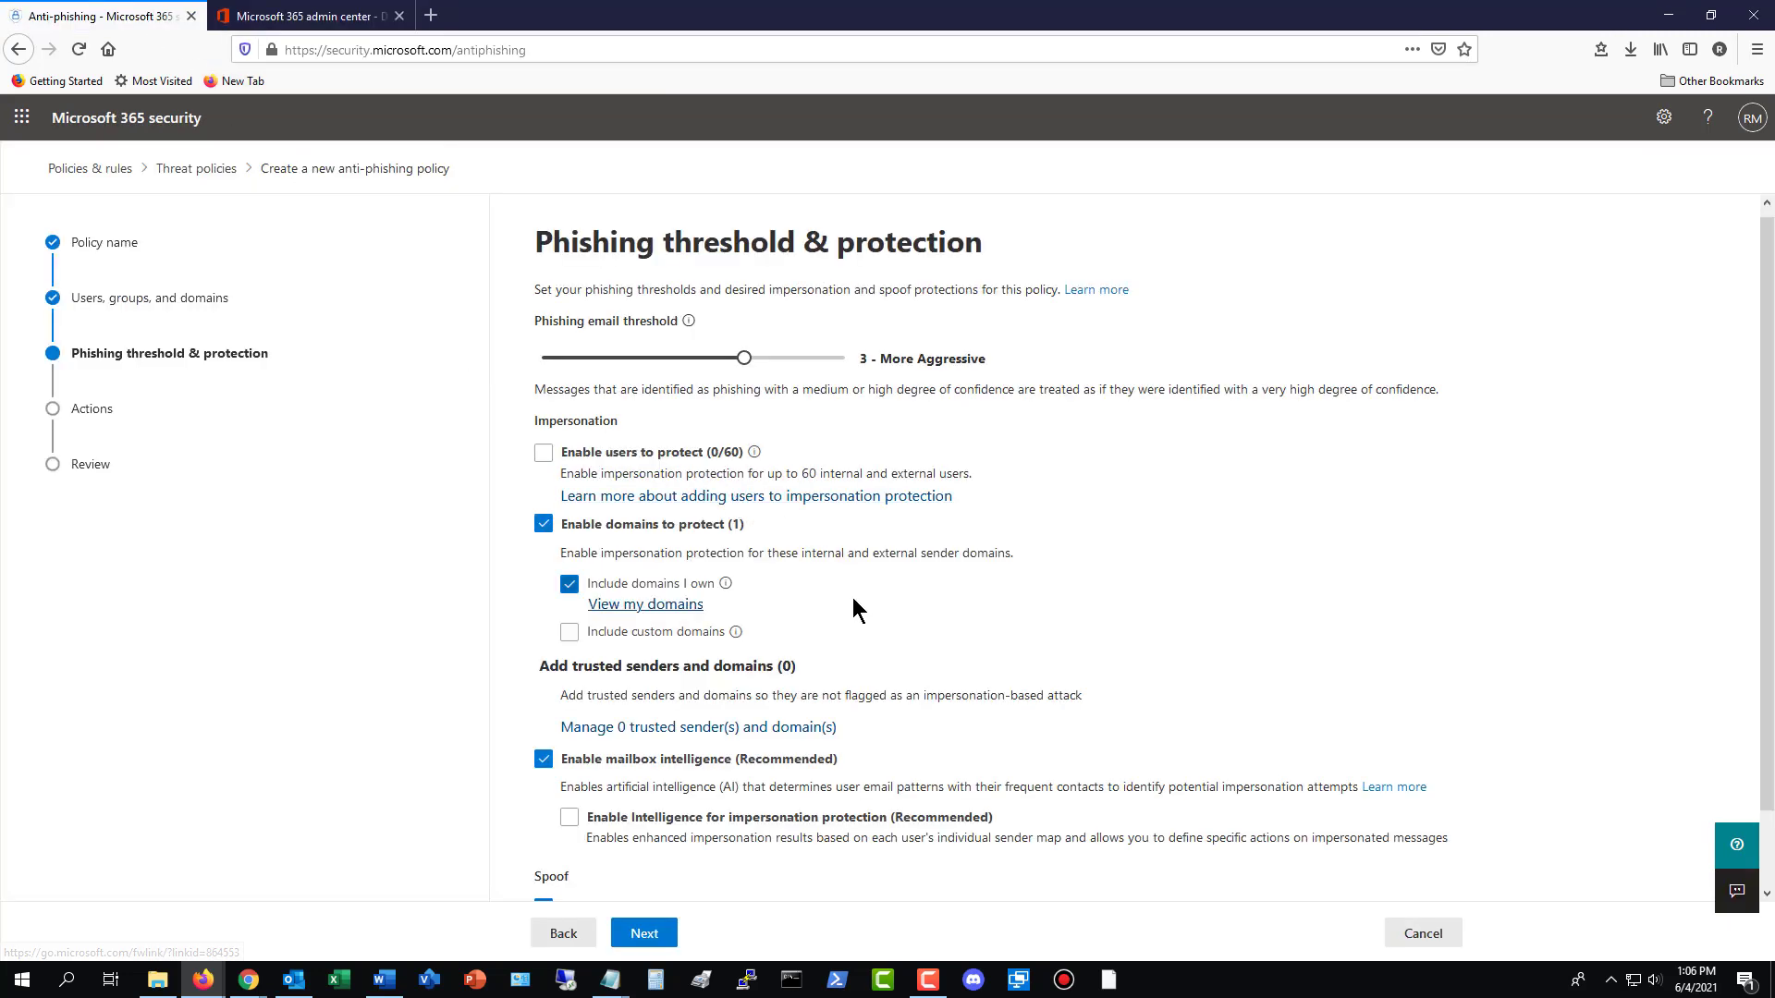
click(682, 632)
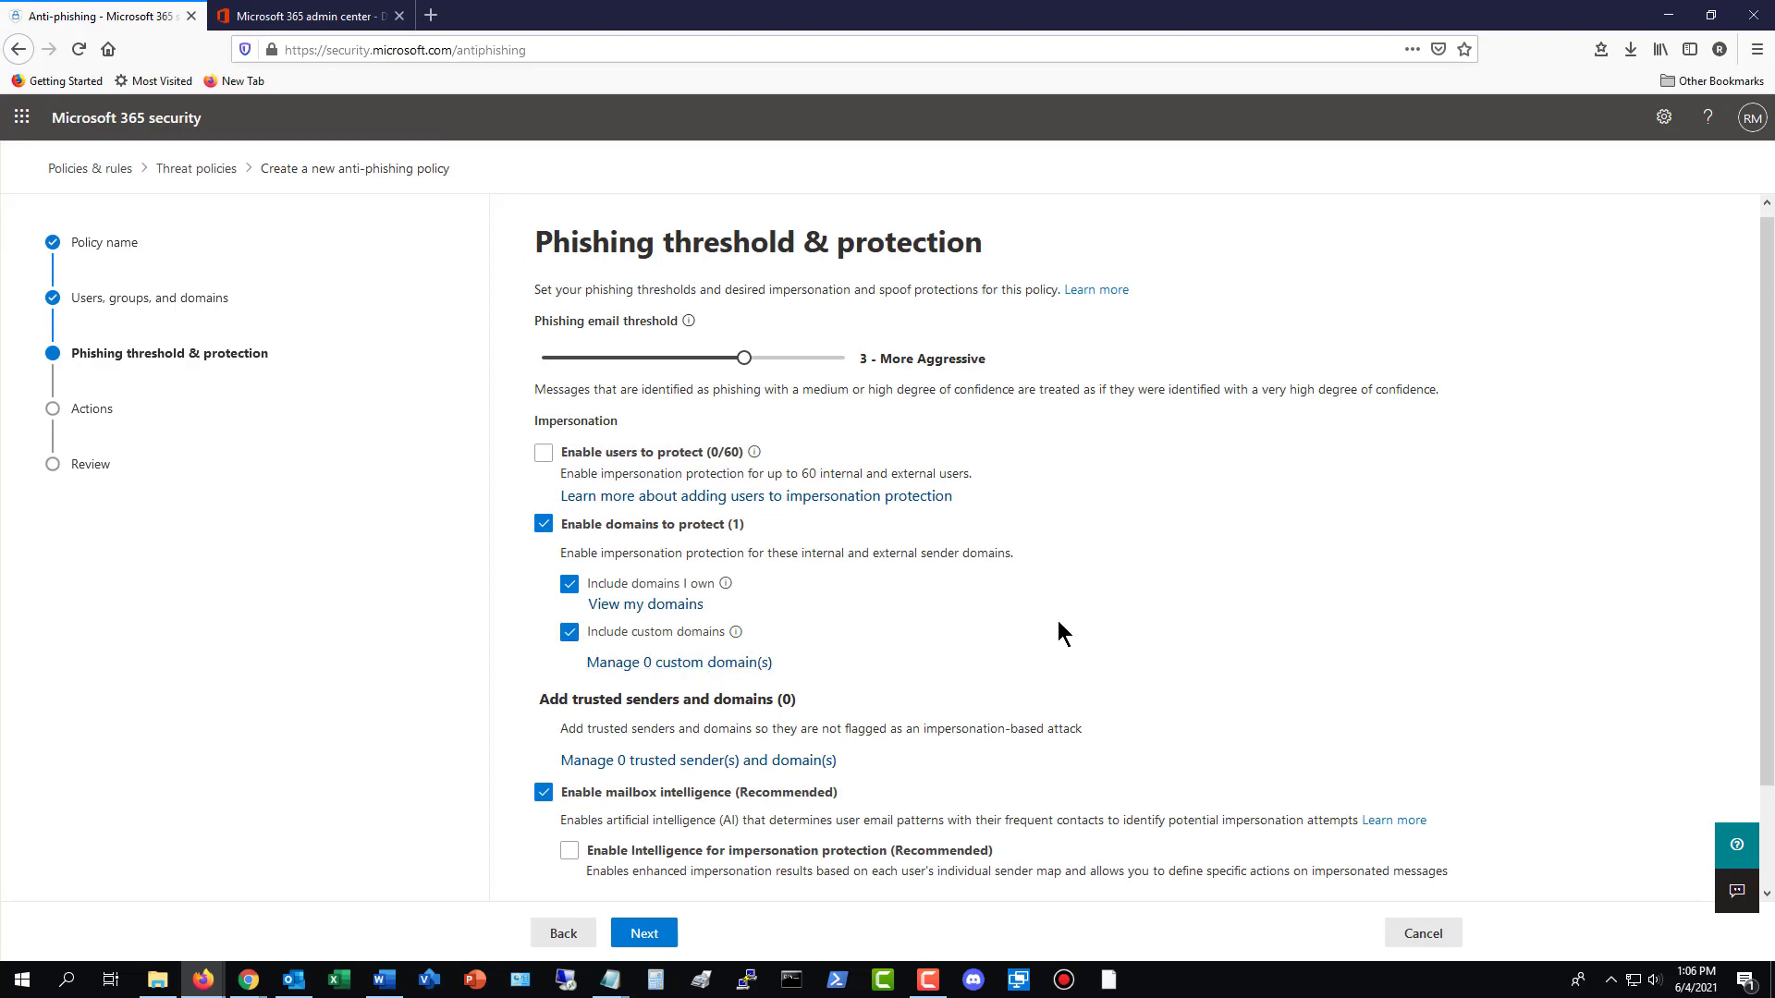
click(542, 524)
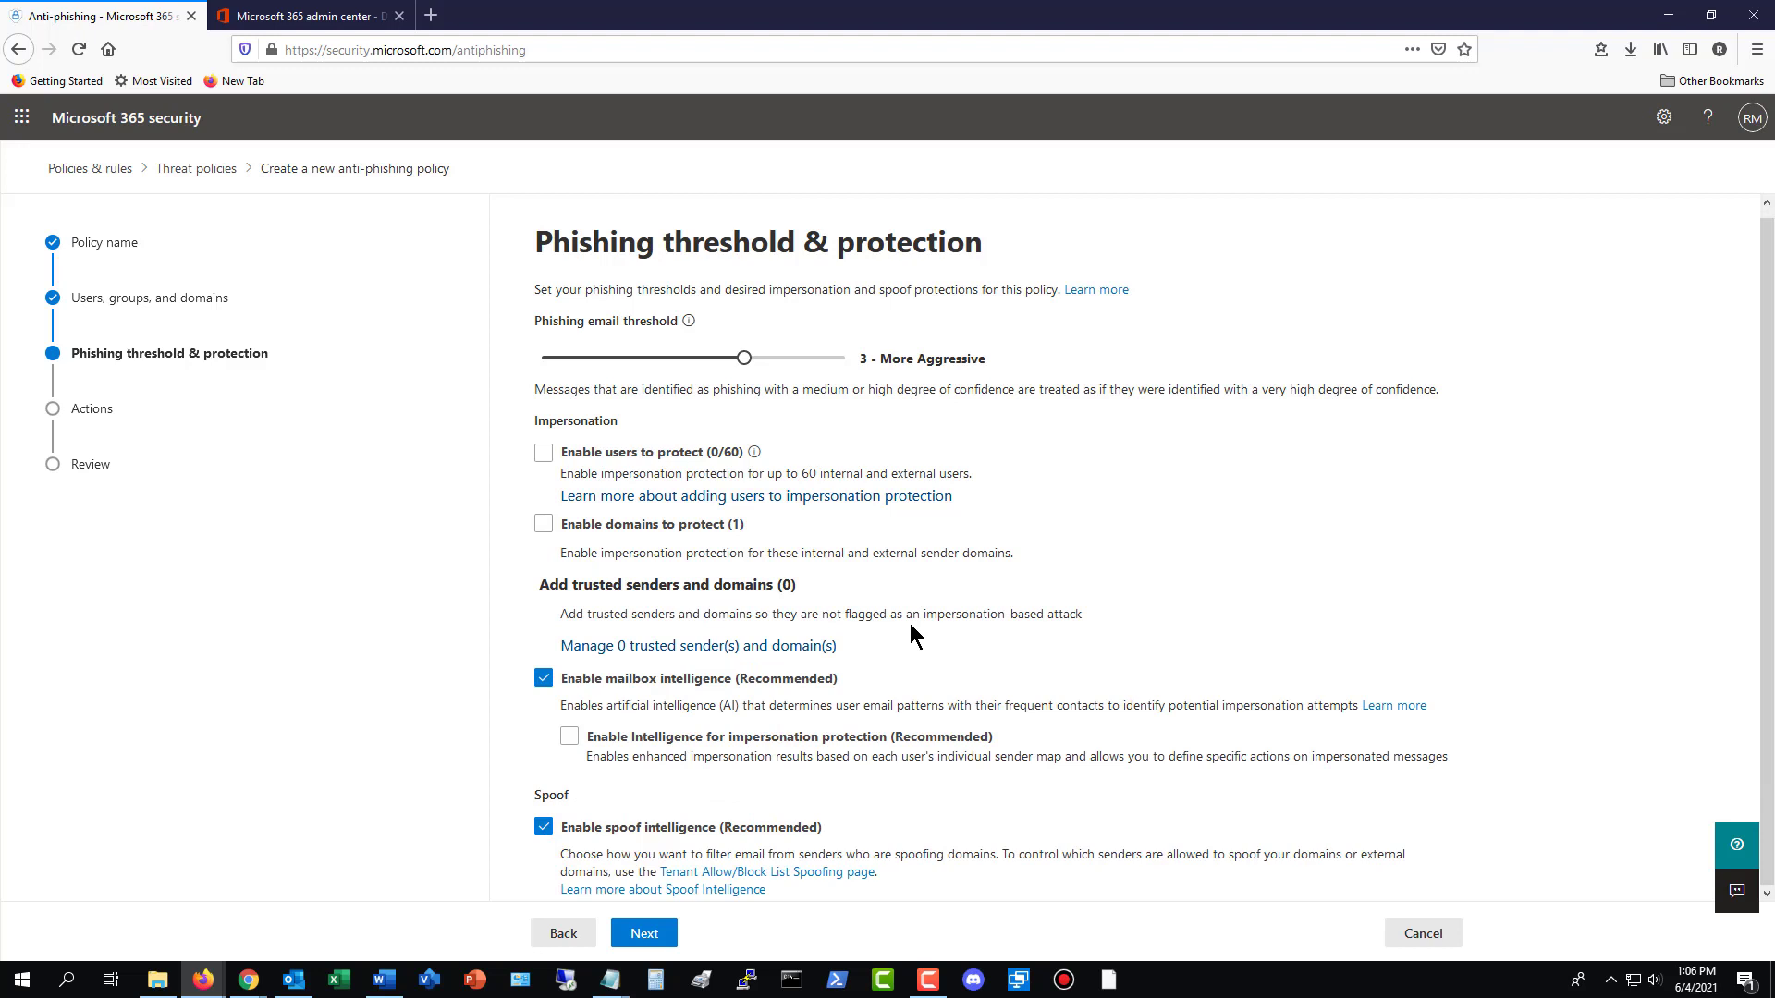
- Leave trusted senders and domains empty and enable Intelligence for impersonation protection
click(812, 646)
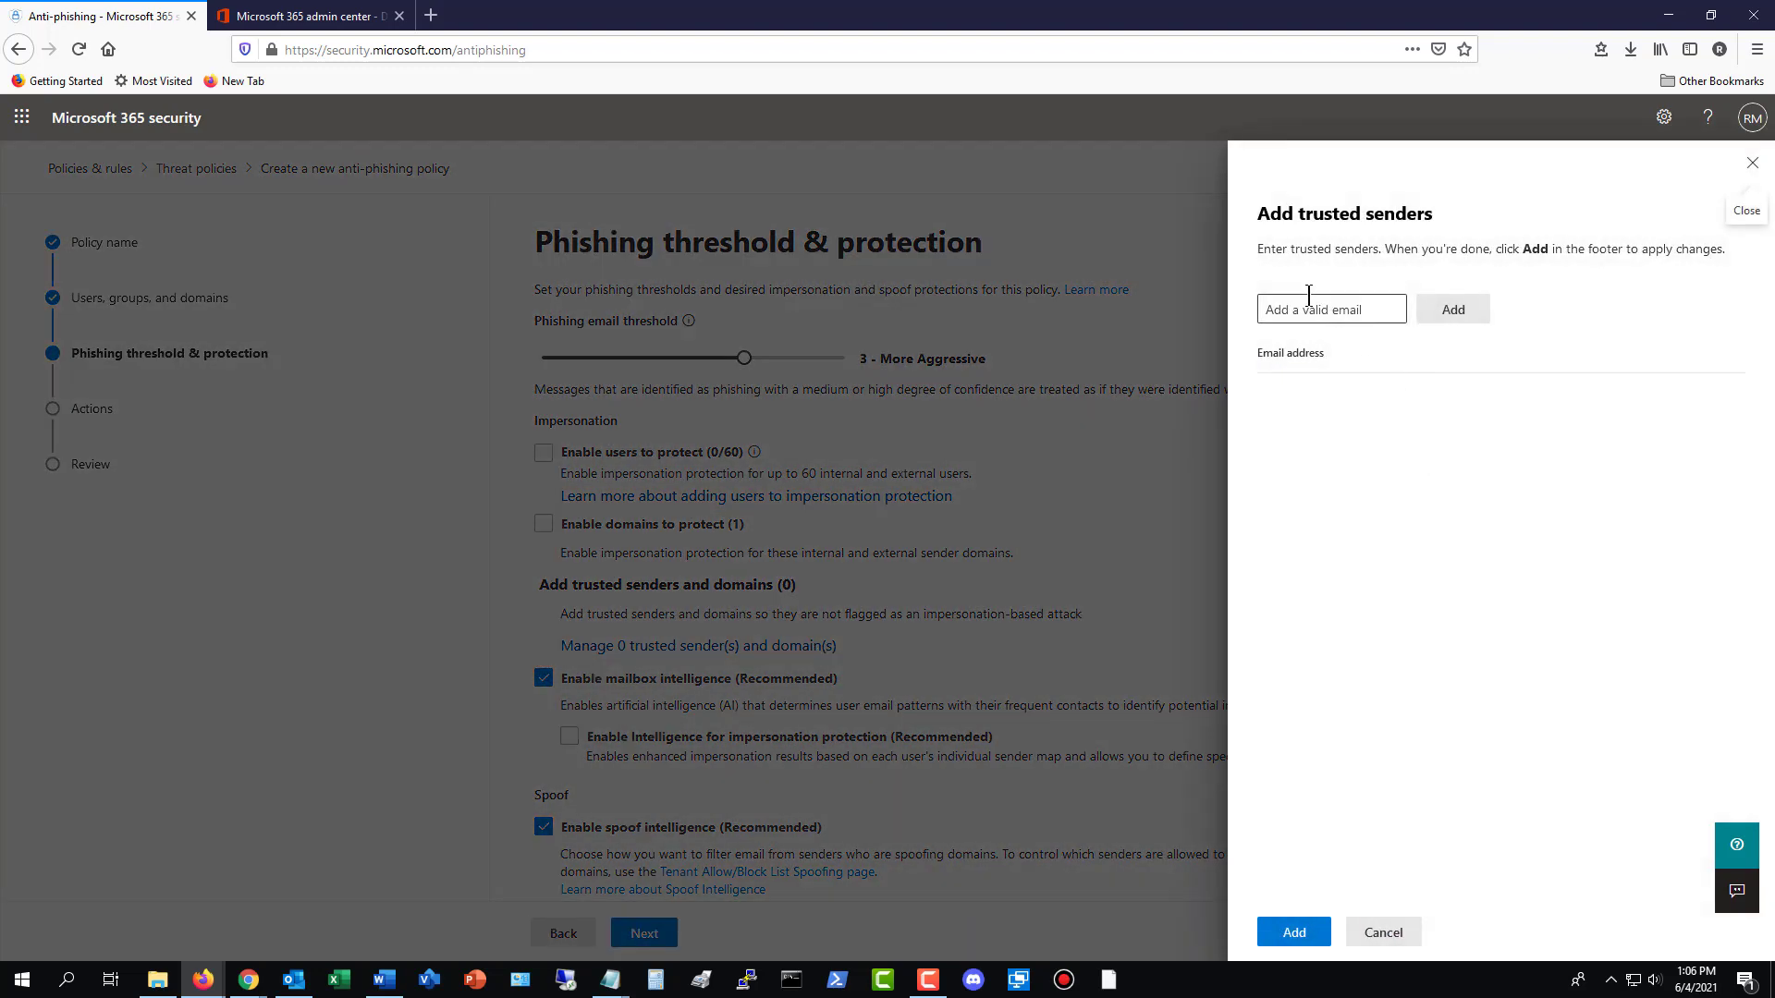
click(1343, 310)
click(1384, 933)
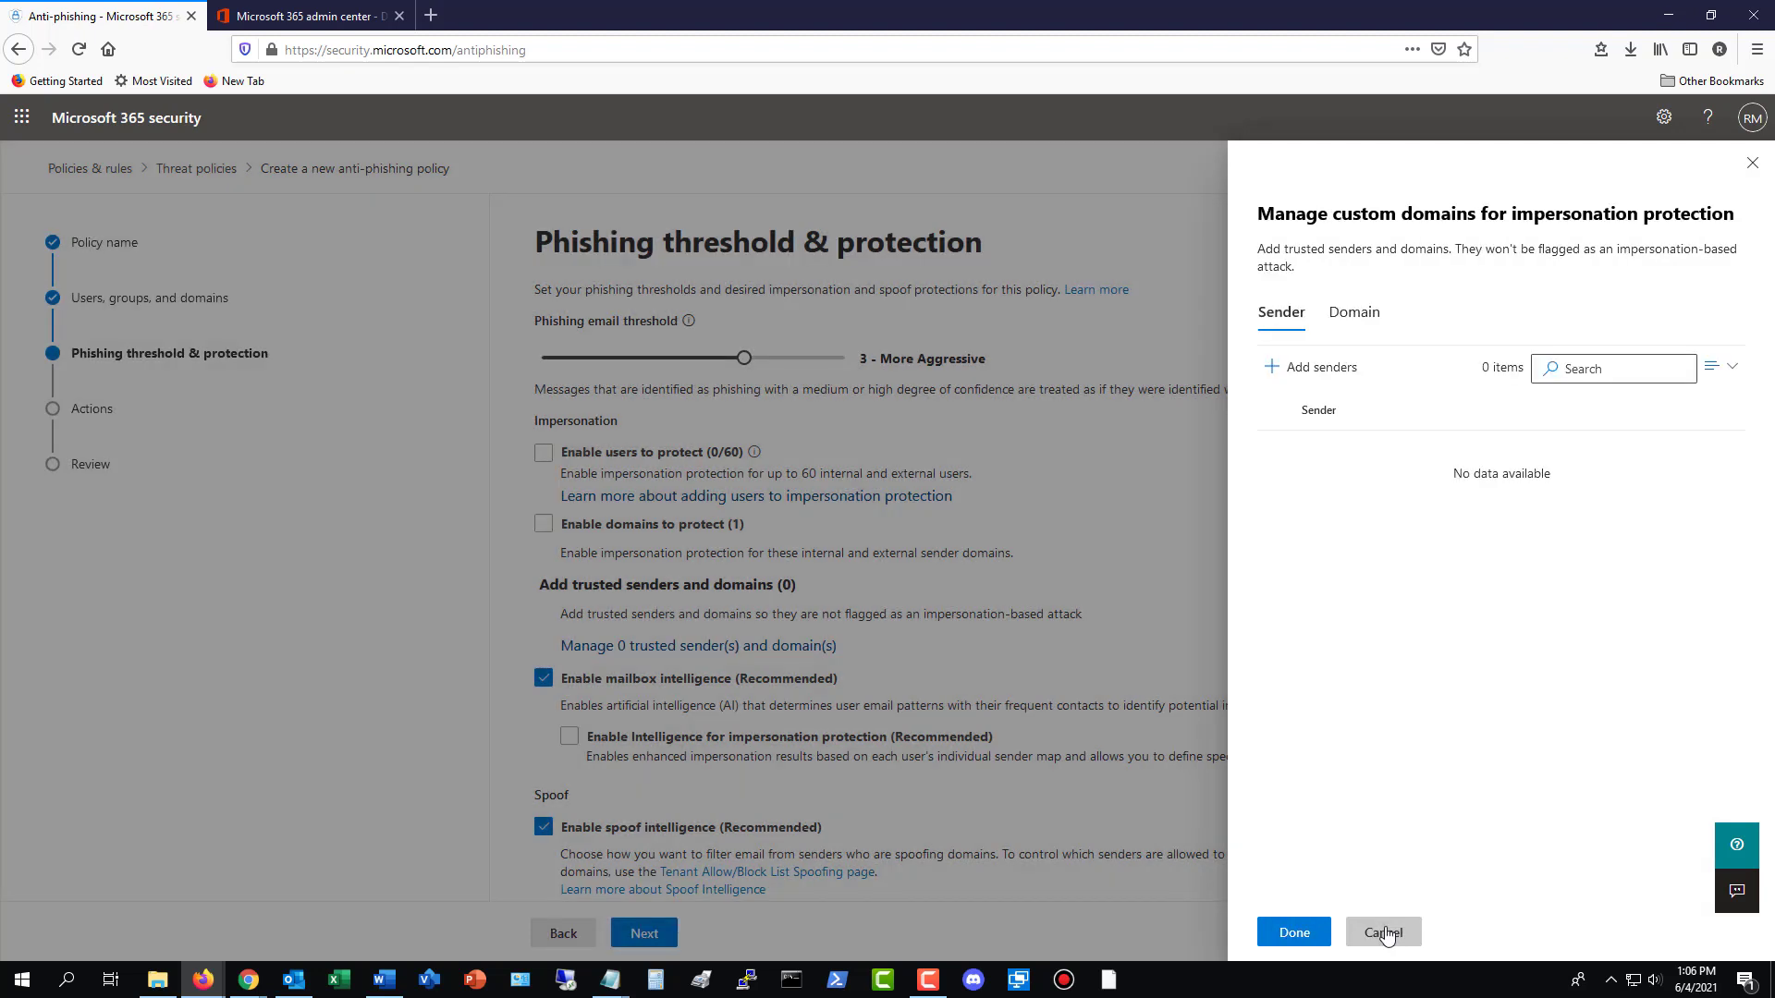
click(1383, 933)
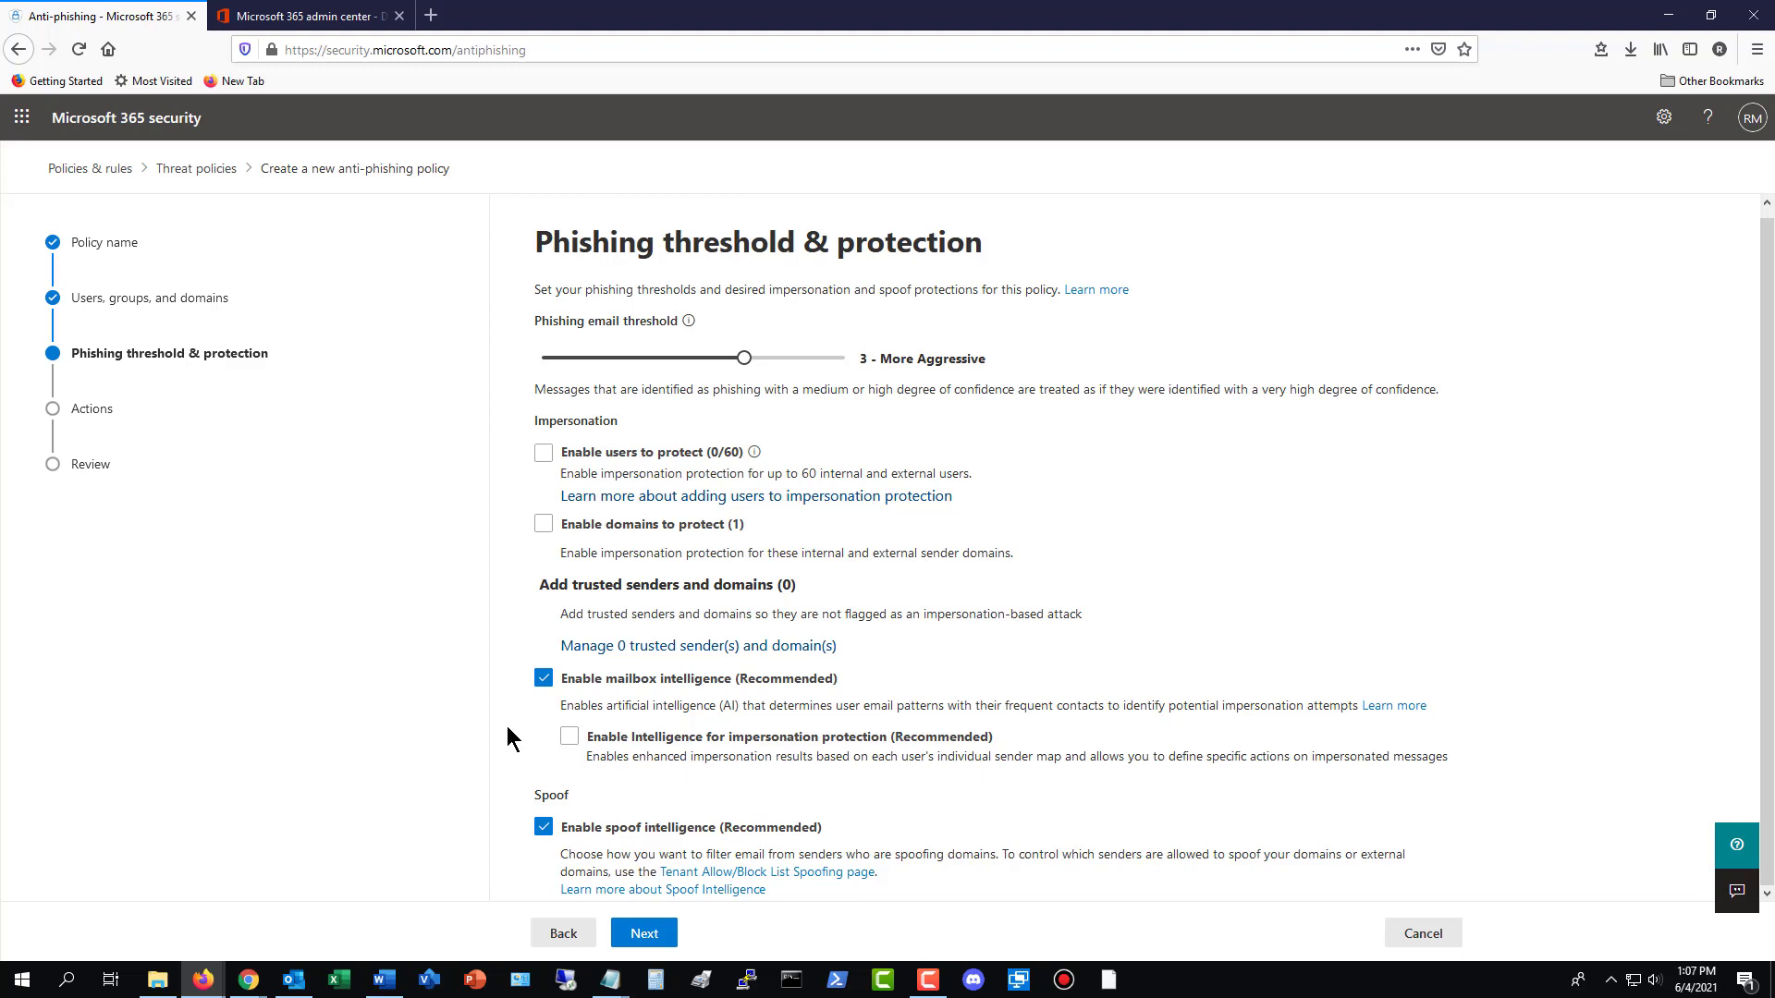
click(569, 737)
- On the Actions step, send Mailbox Intelligence and spoof detections to recipients' Junk Email folders
click(651, 936)
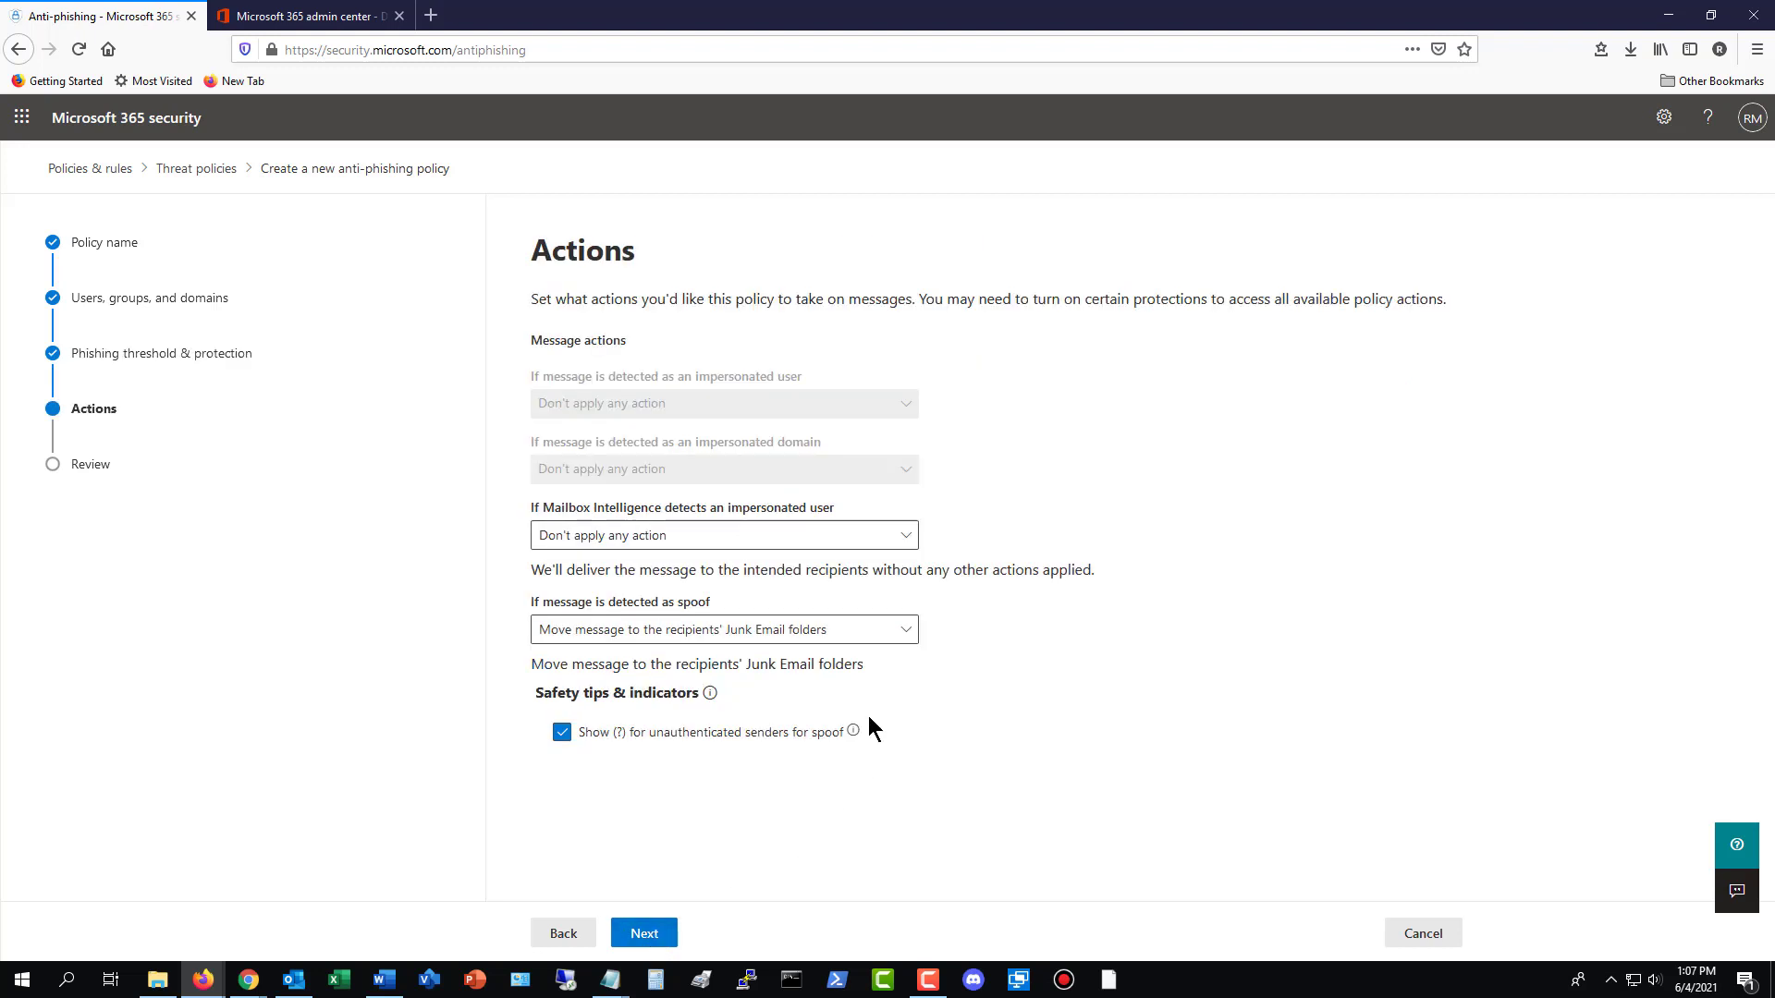
click(887, 540)
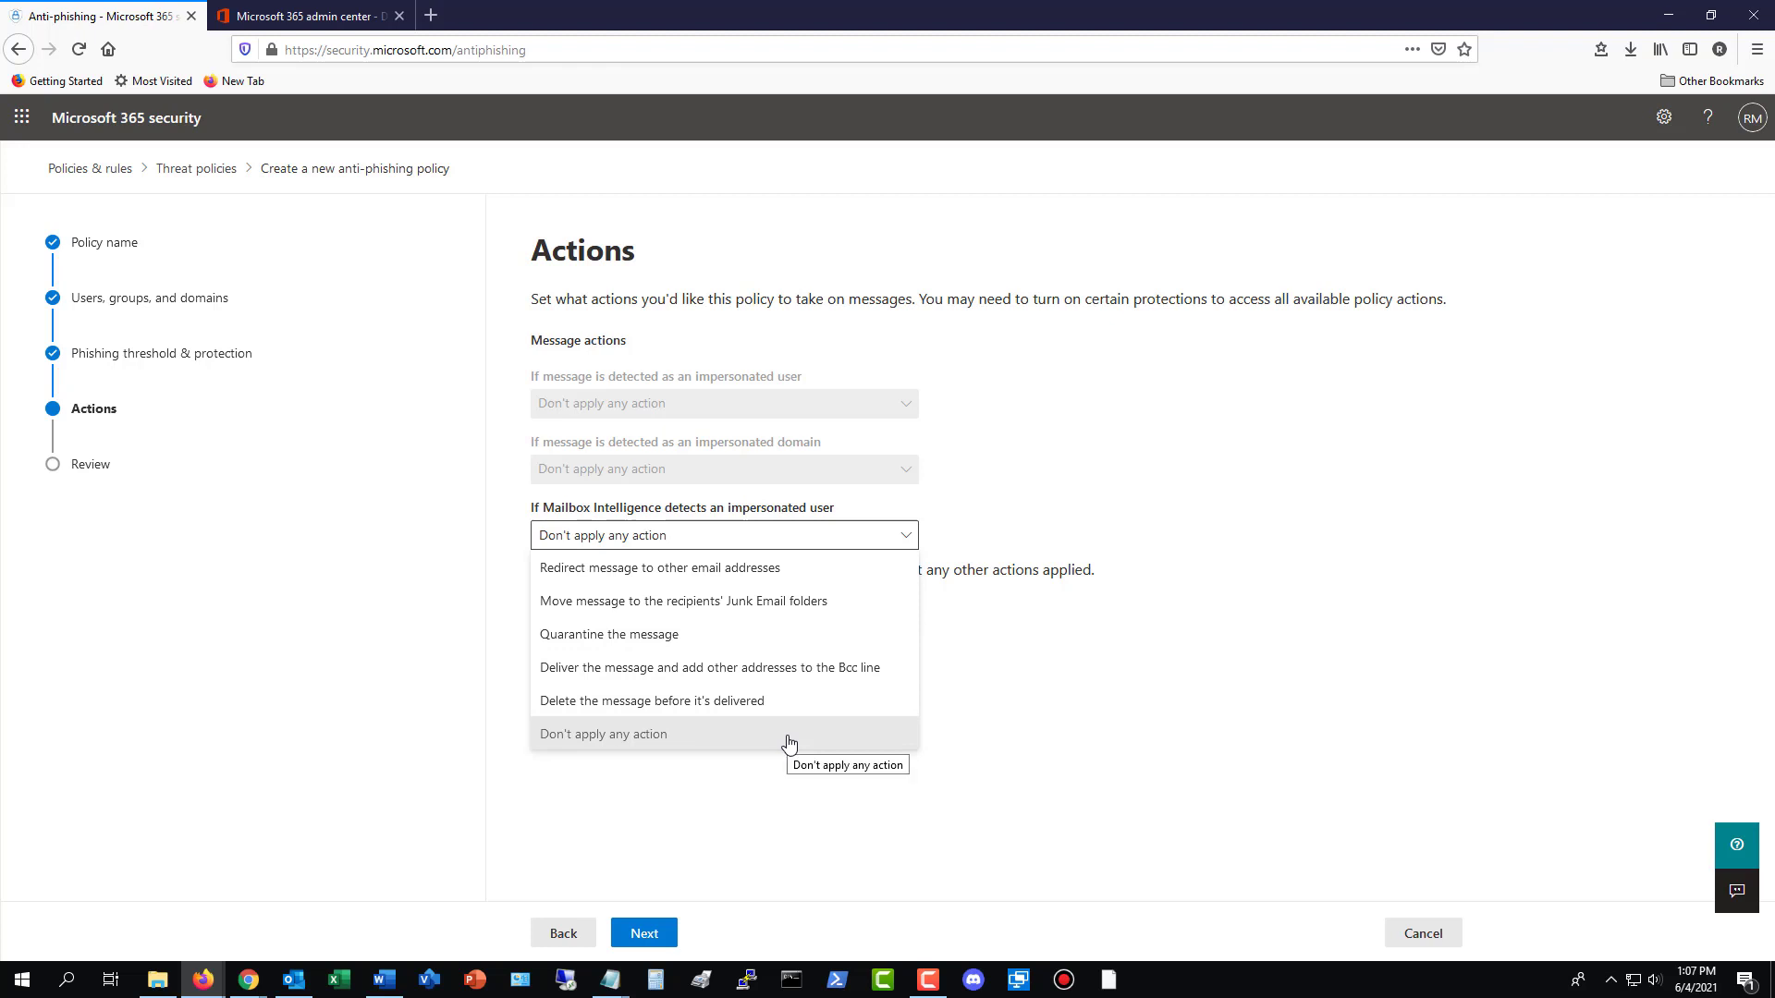
click(791, 606)
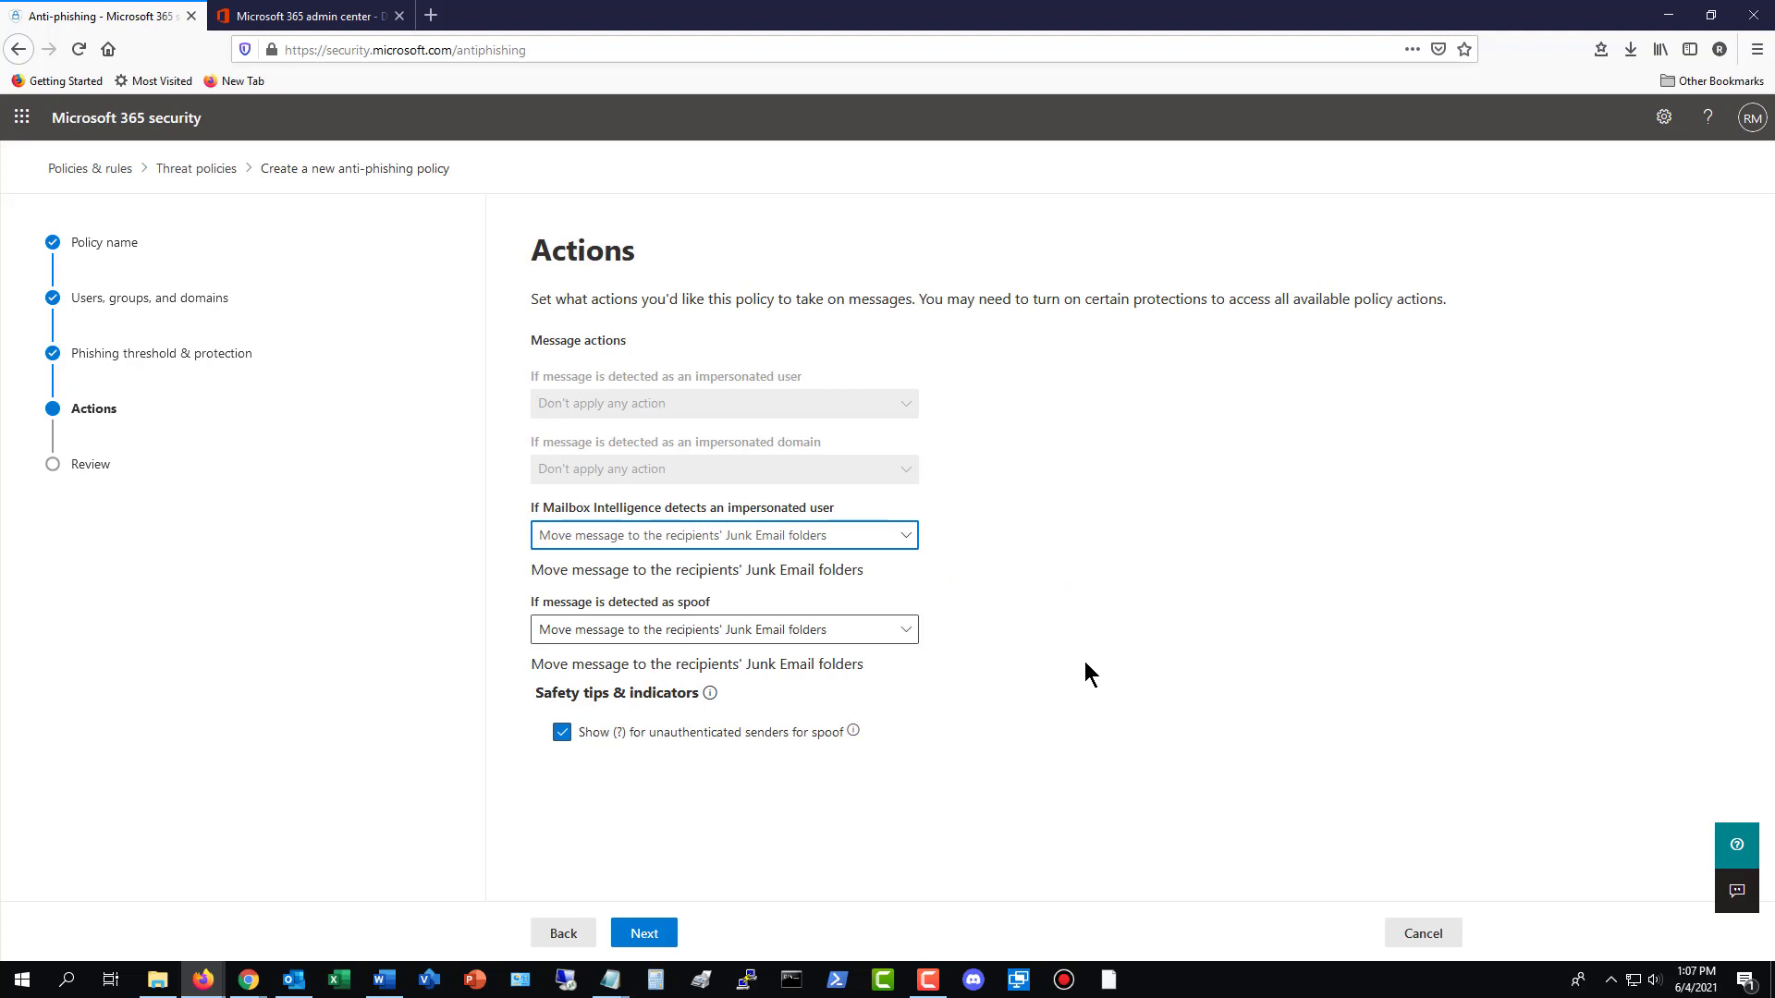
click(849, 539)
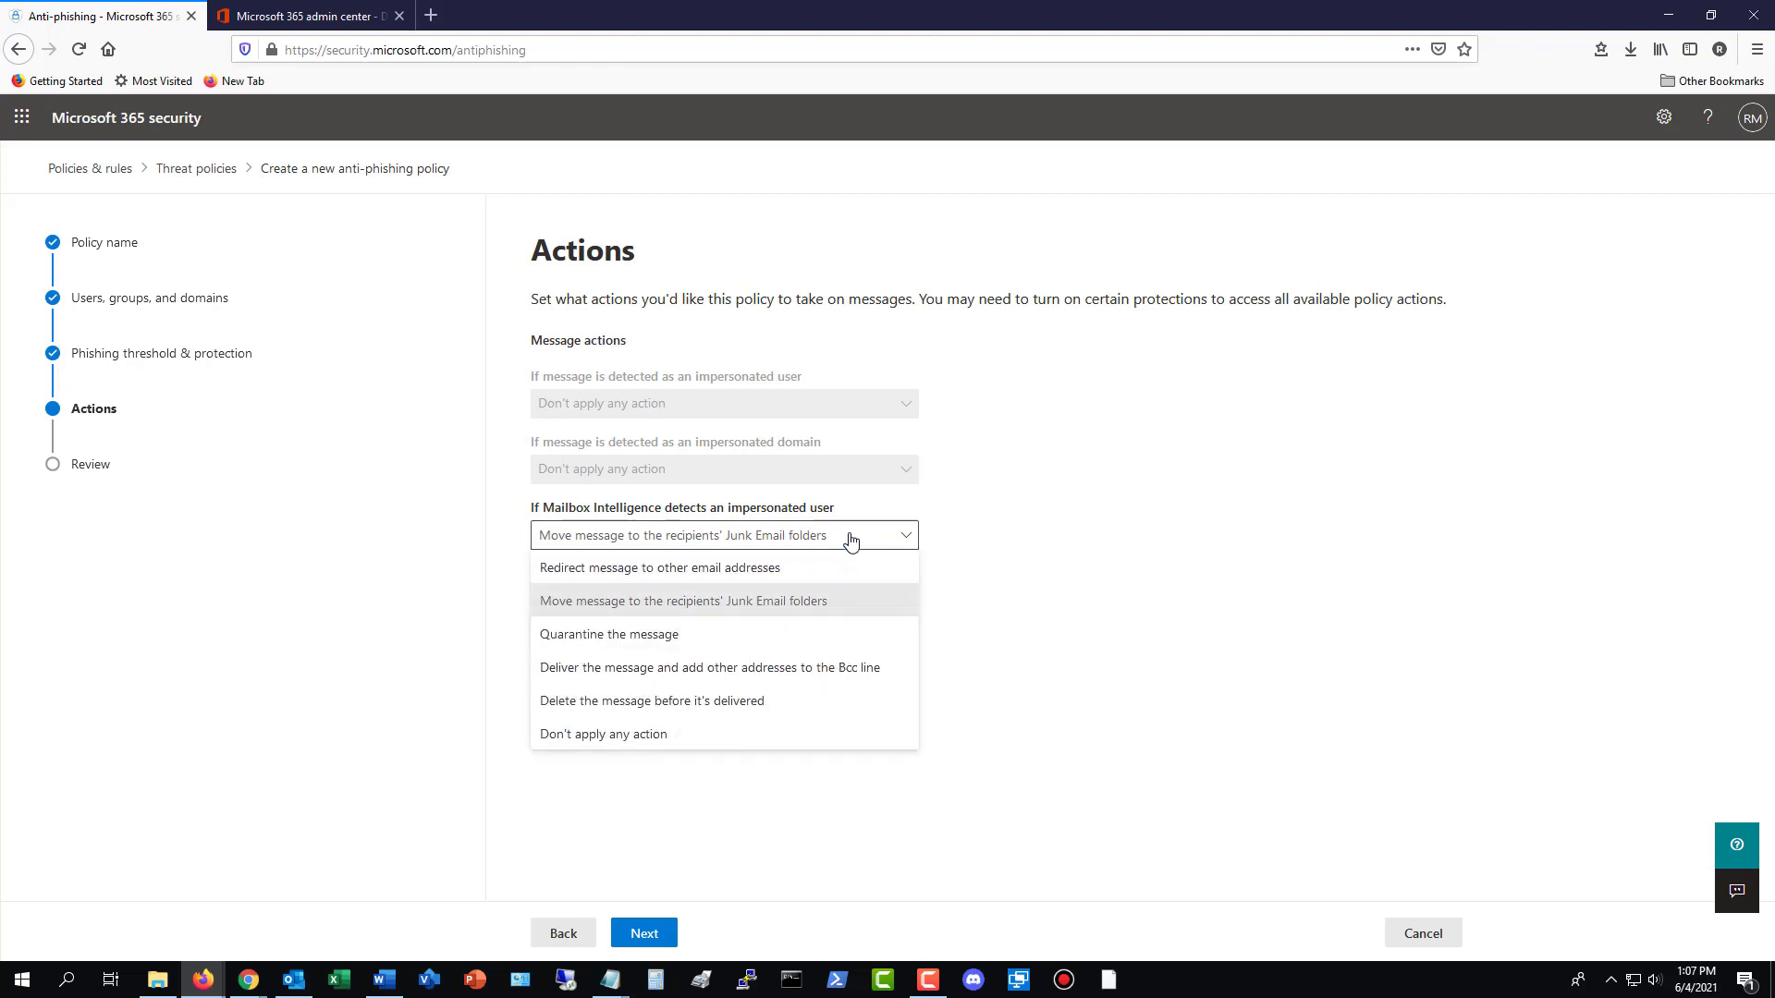
click(725, 636)
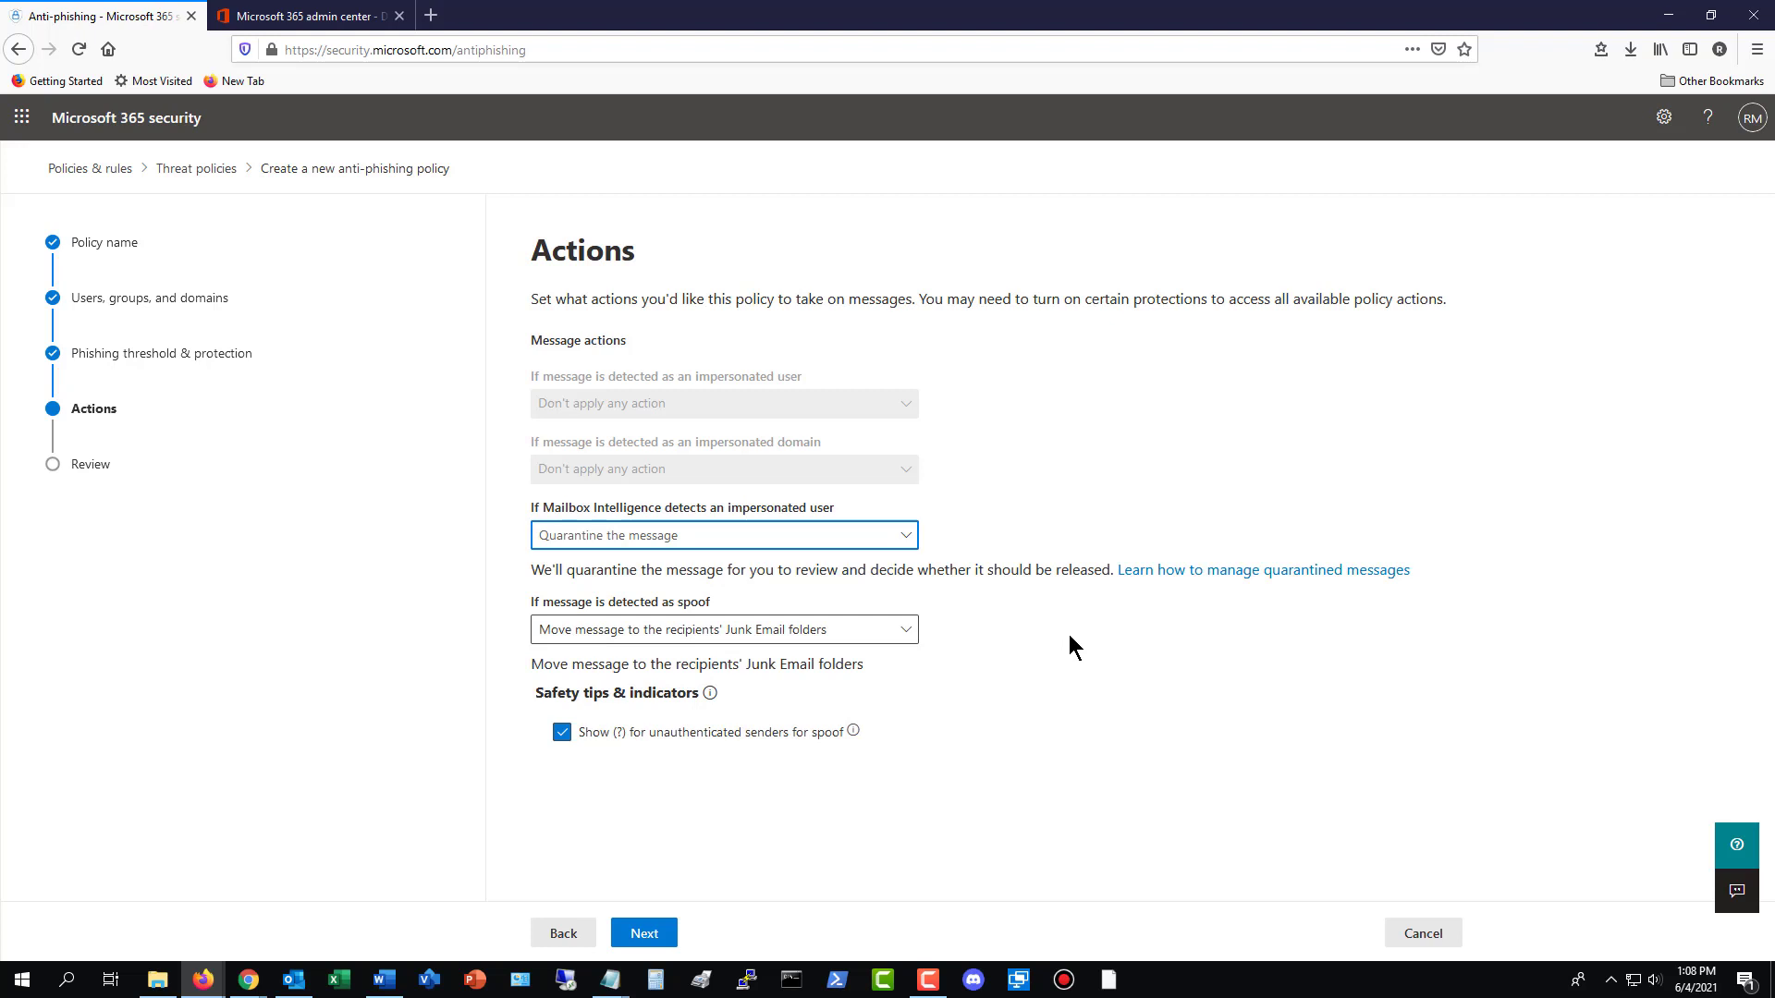
click(897, 537)
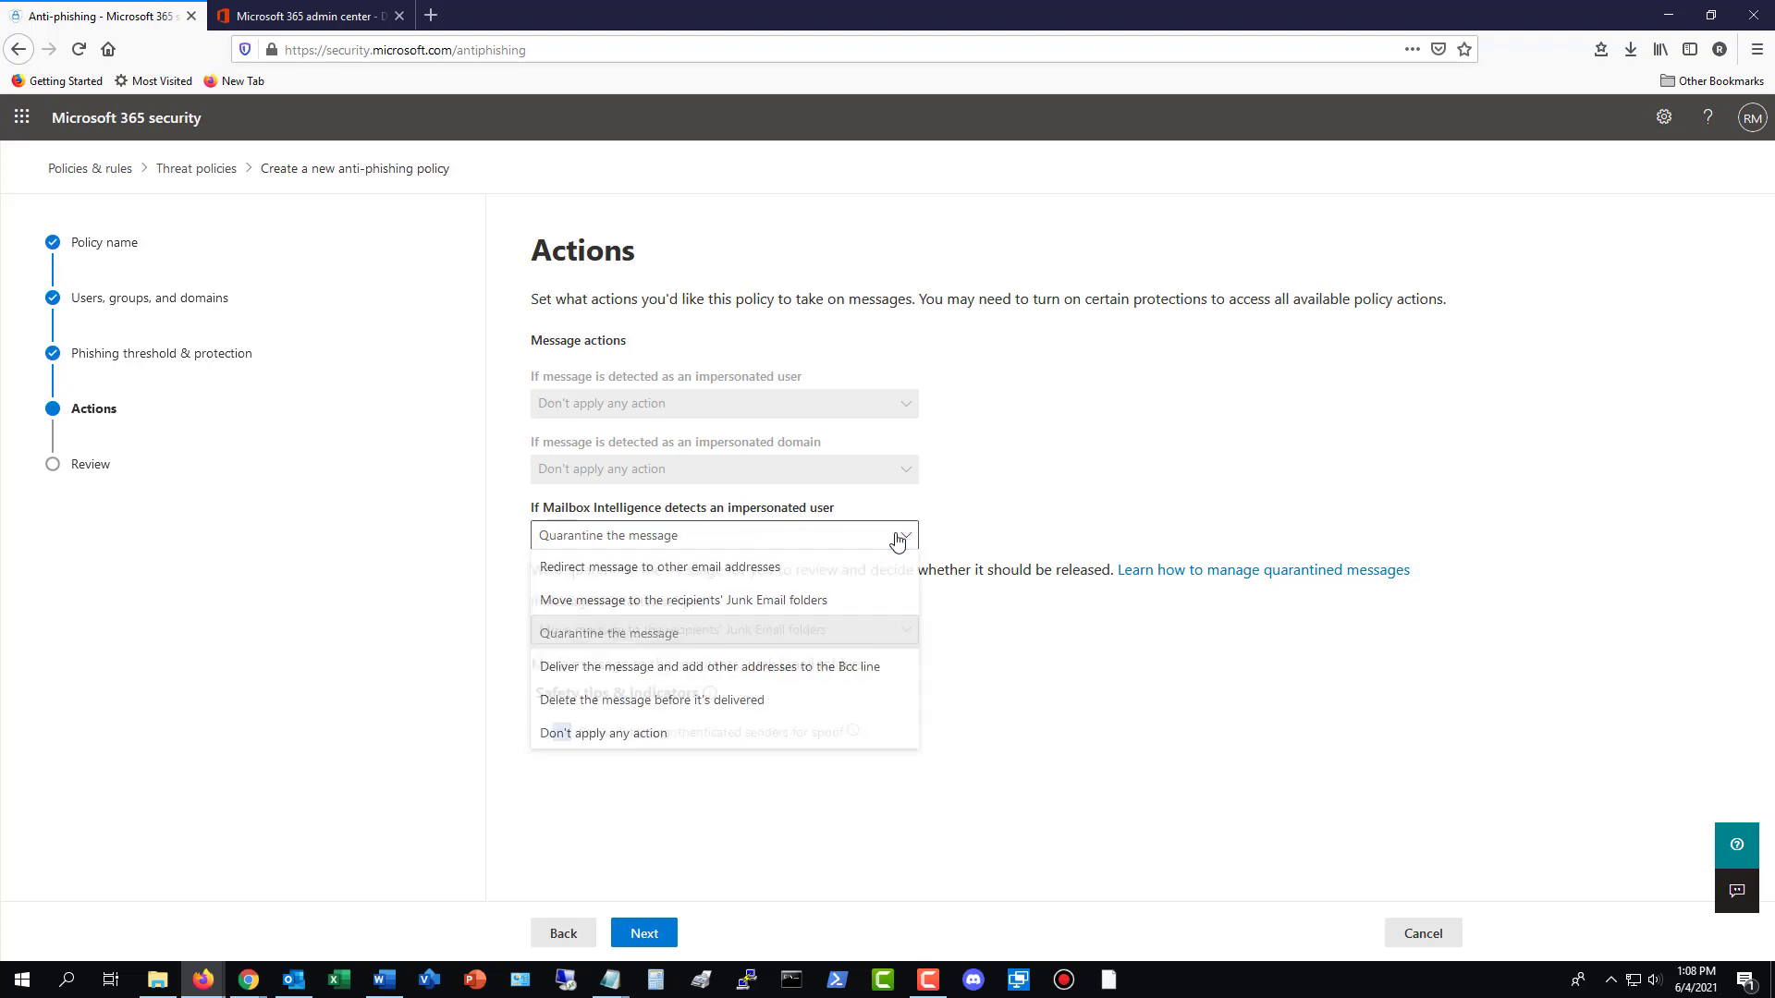
click(810, 601)
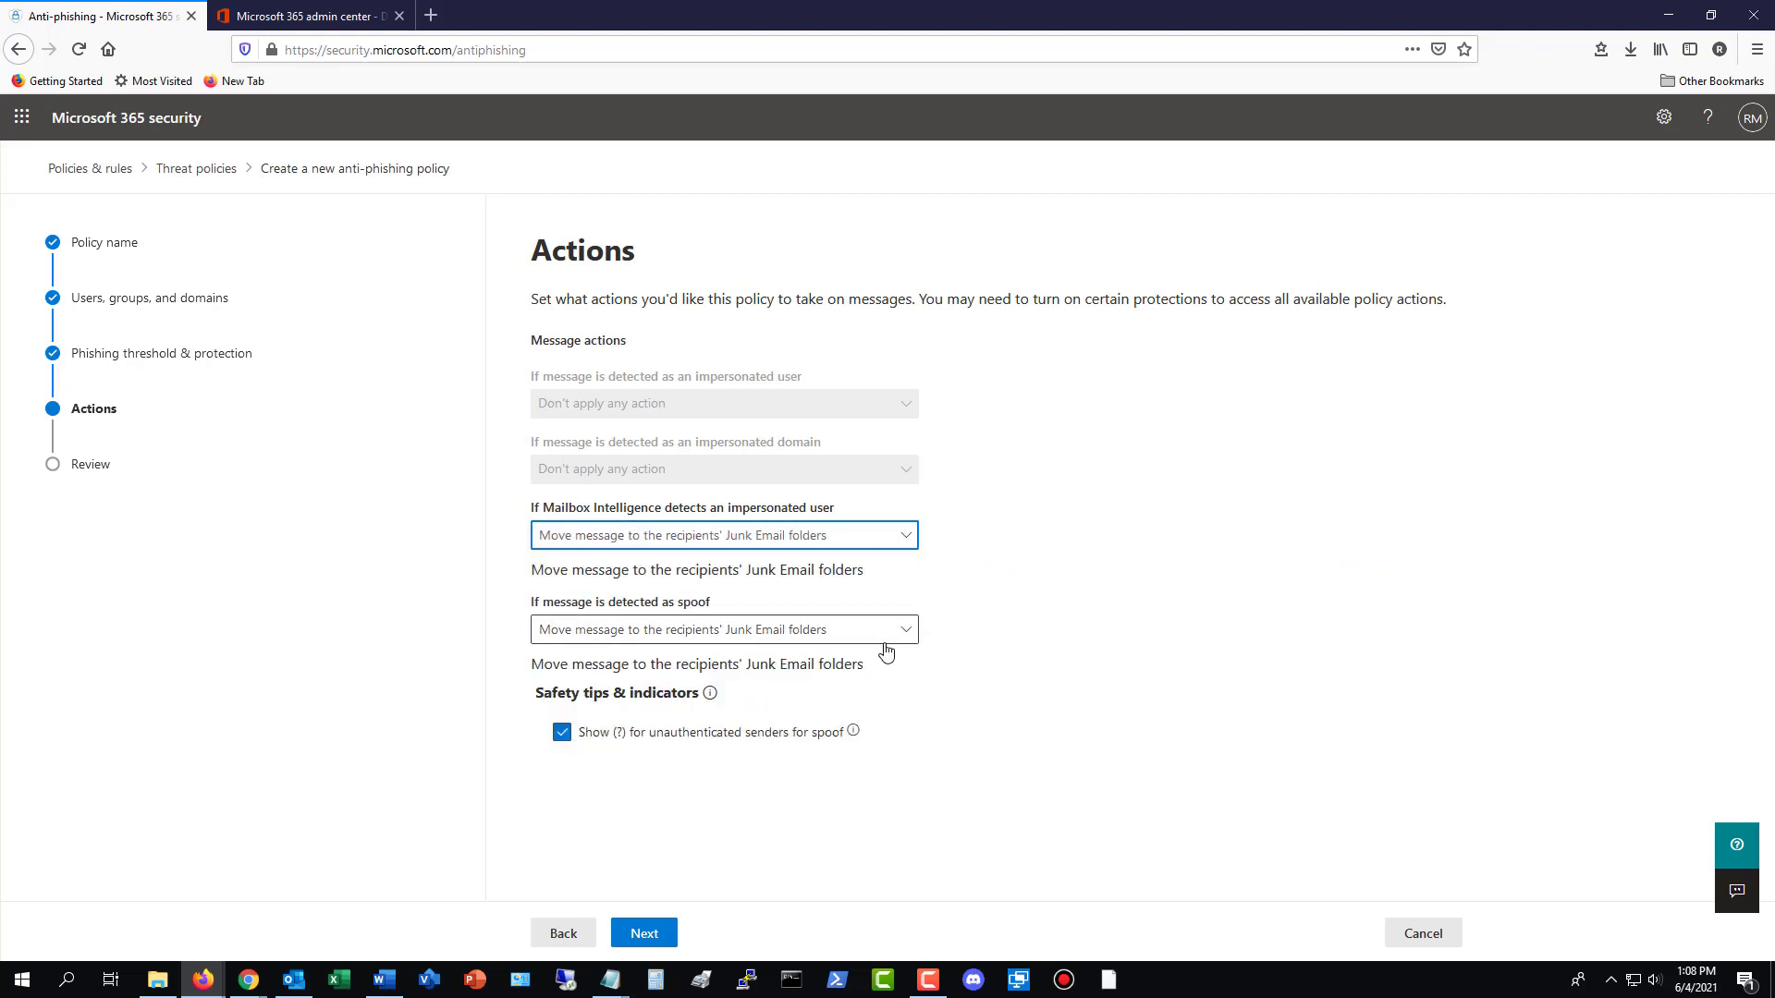
click(883, 628)
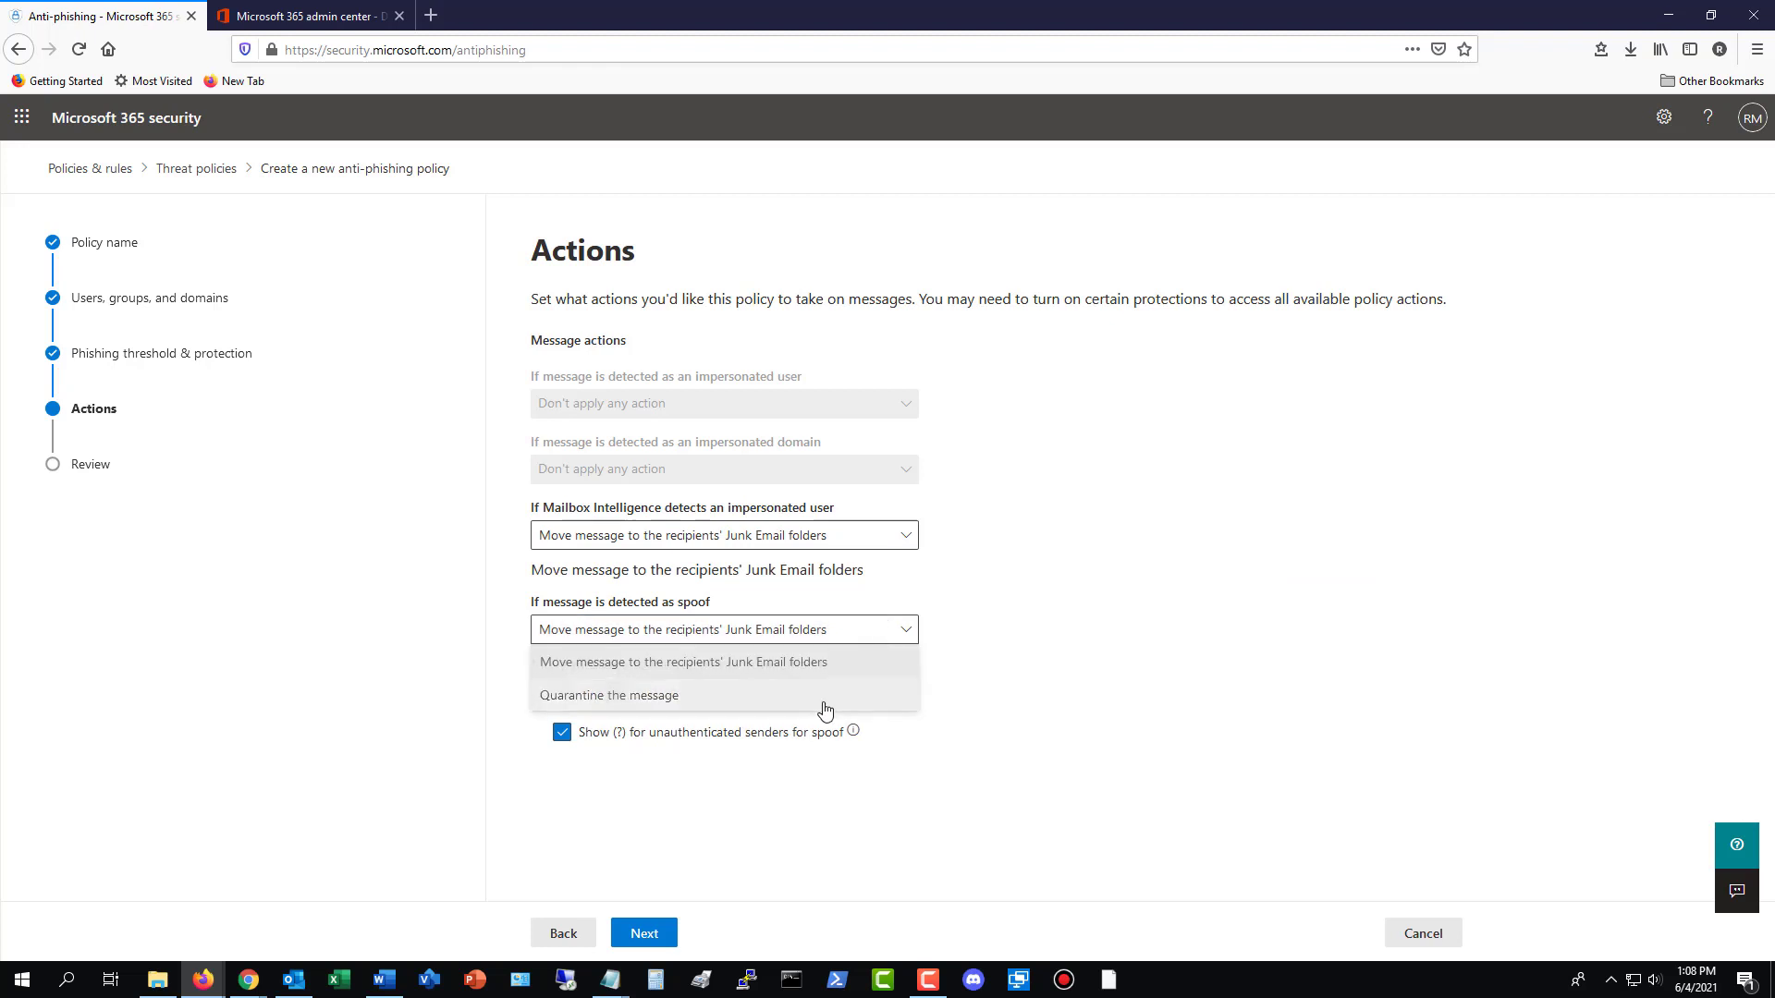
click(894, 664)
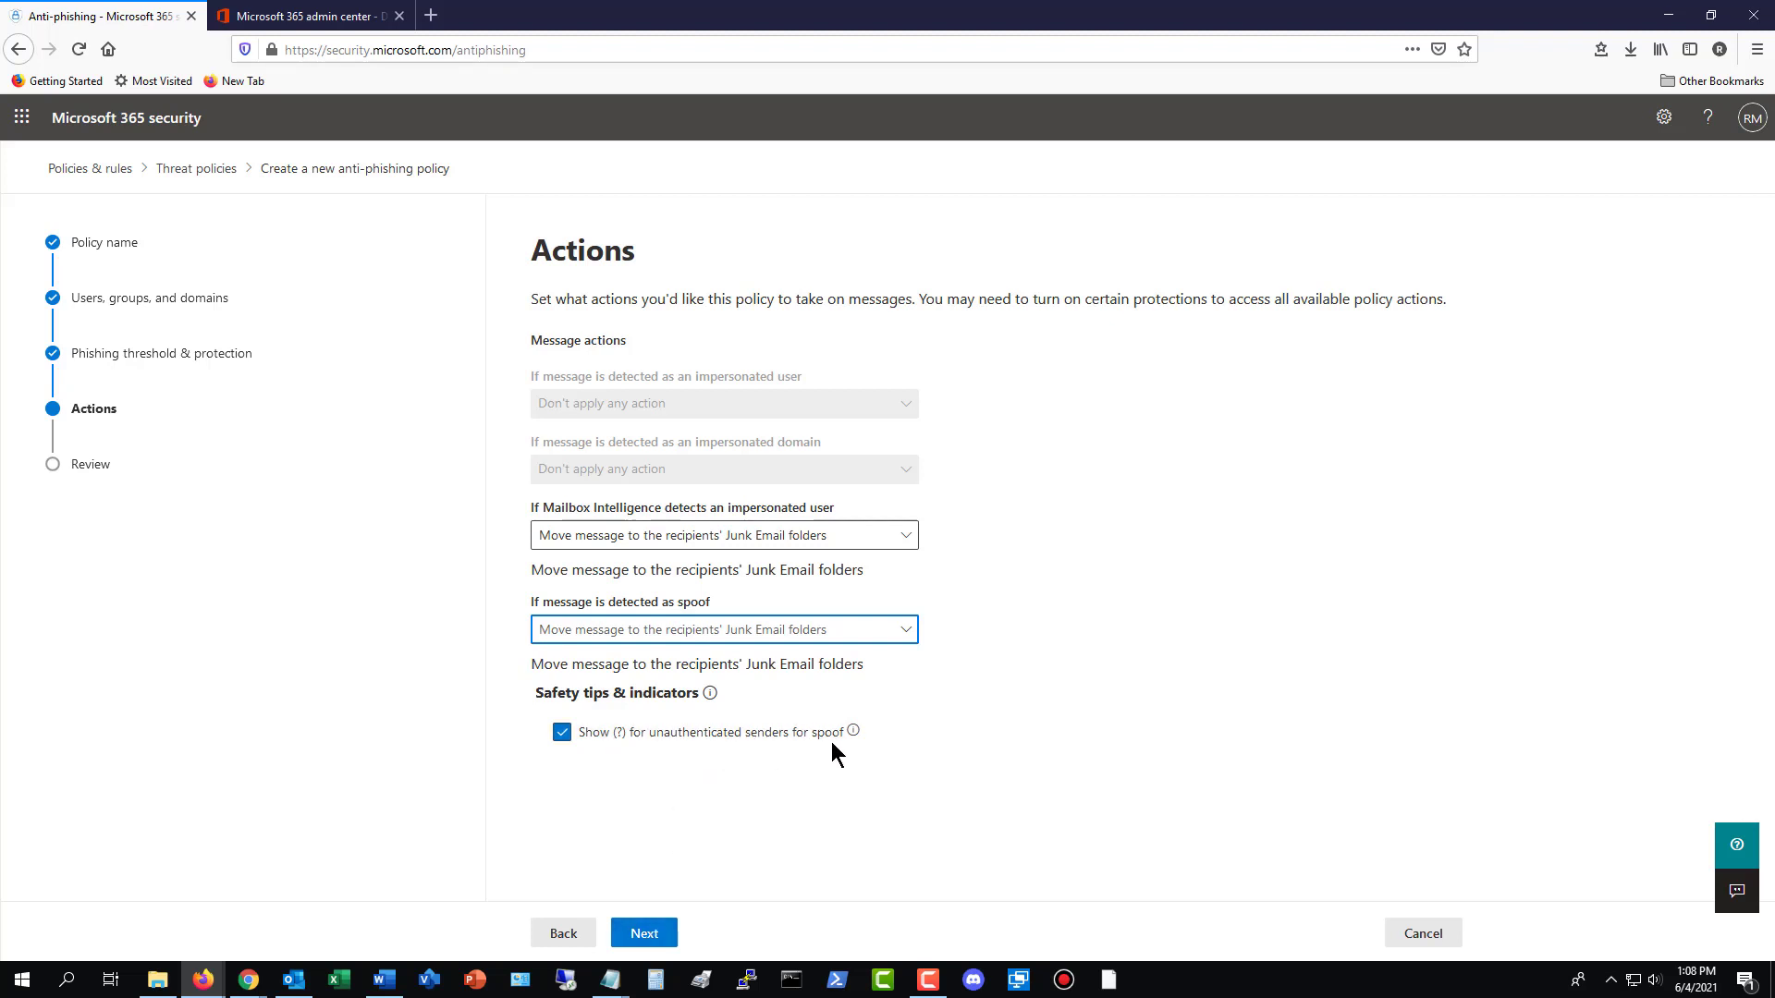
mouse_move(854, 732)
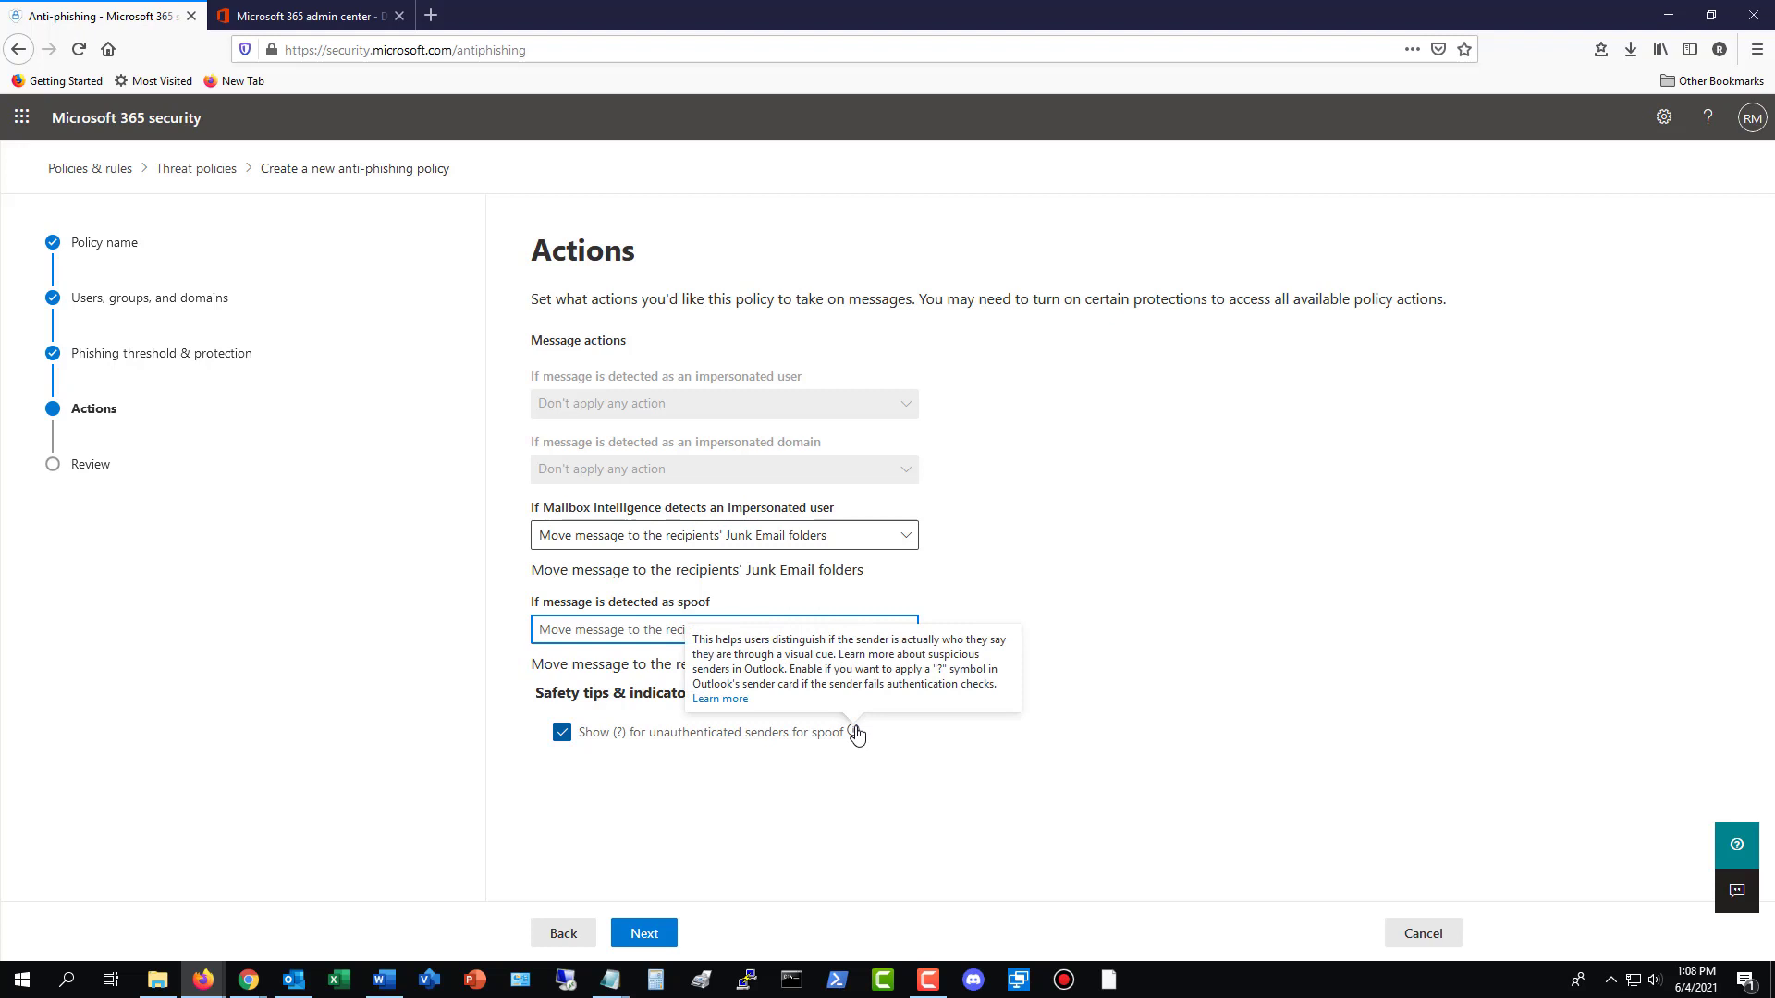
- Review and submit the 'new custom rule' policy, then return to Threat policies
click(644, 932)
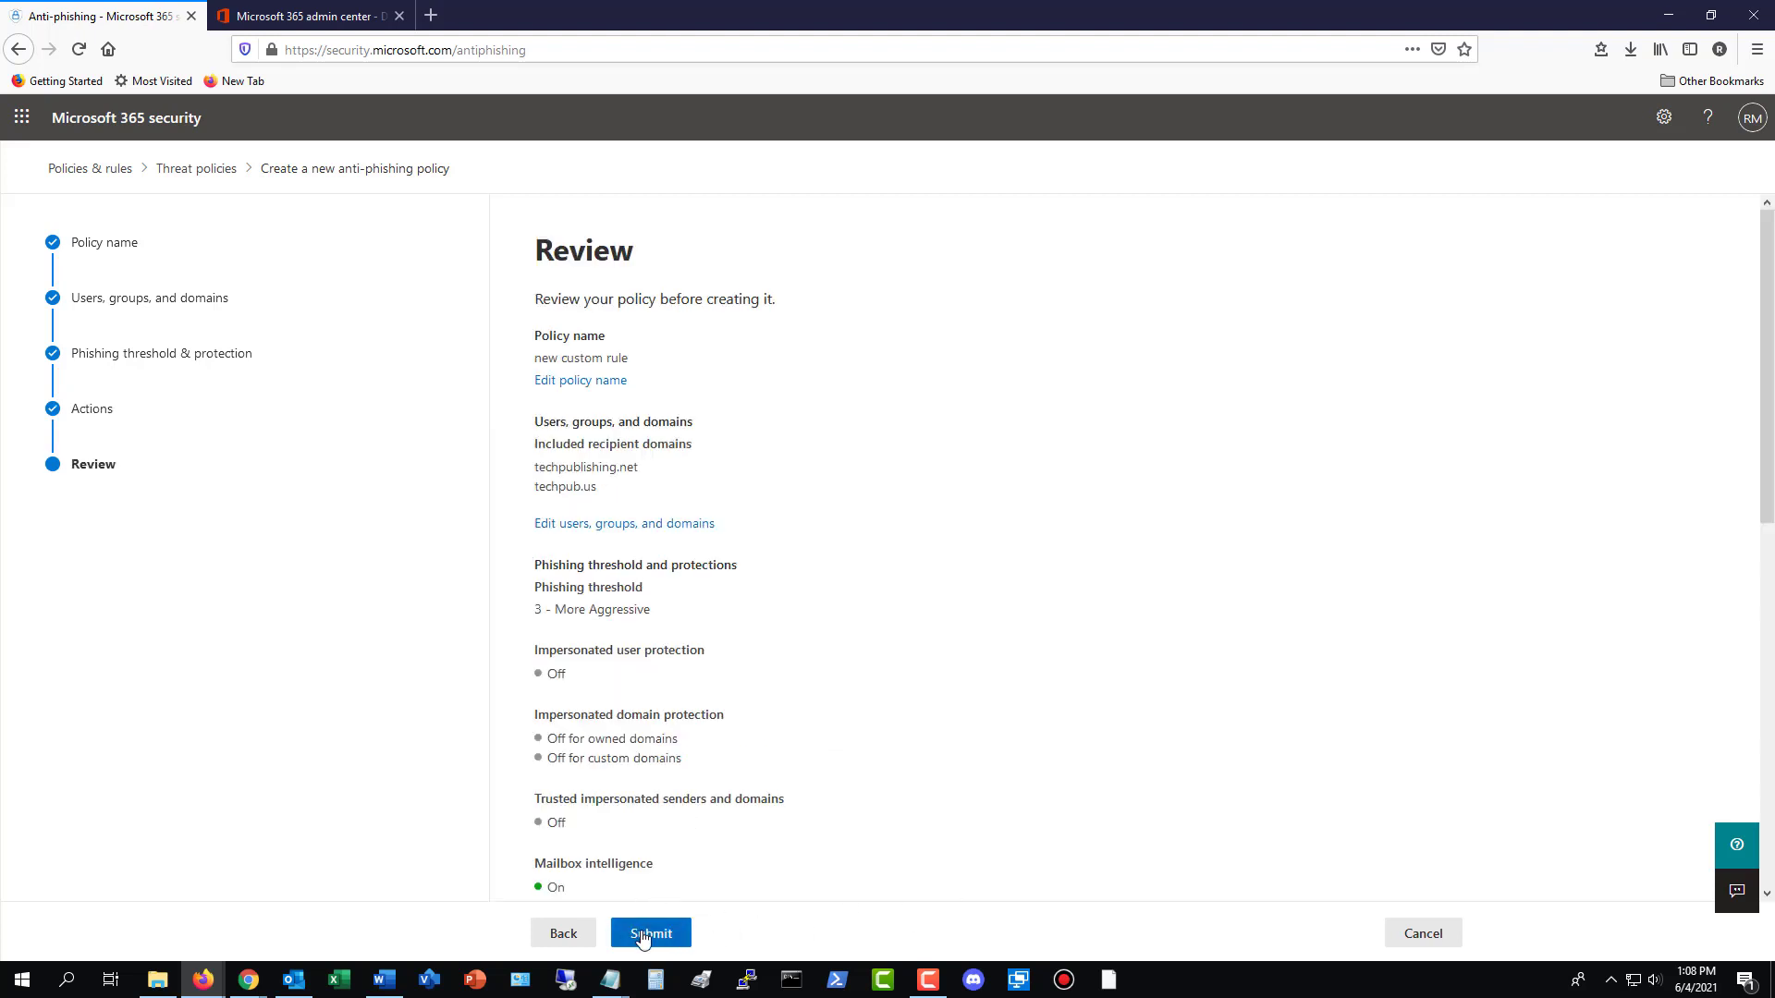
click(645, 936)
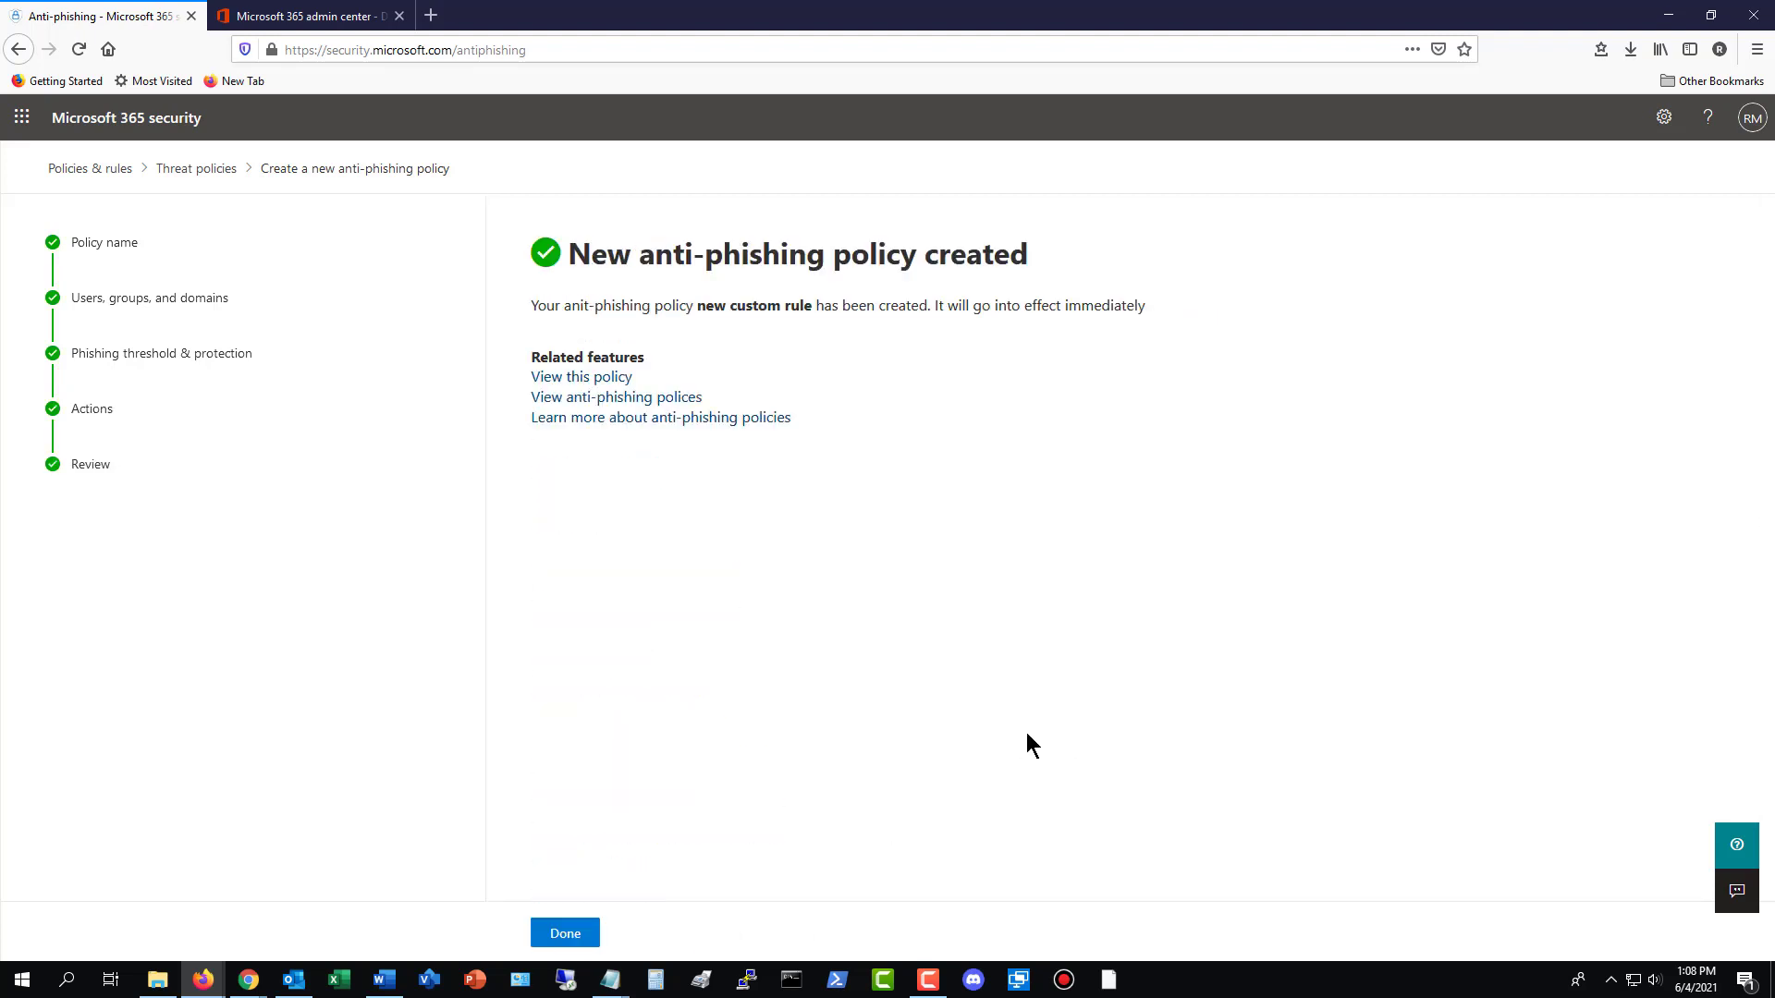
click(565, 932)
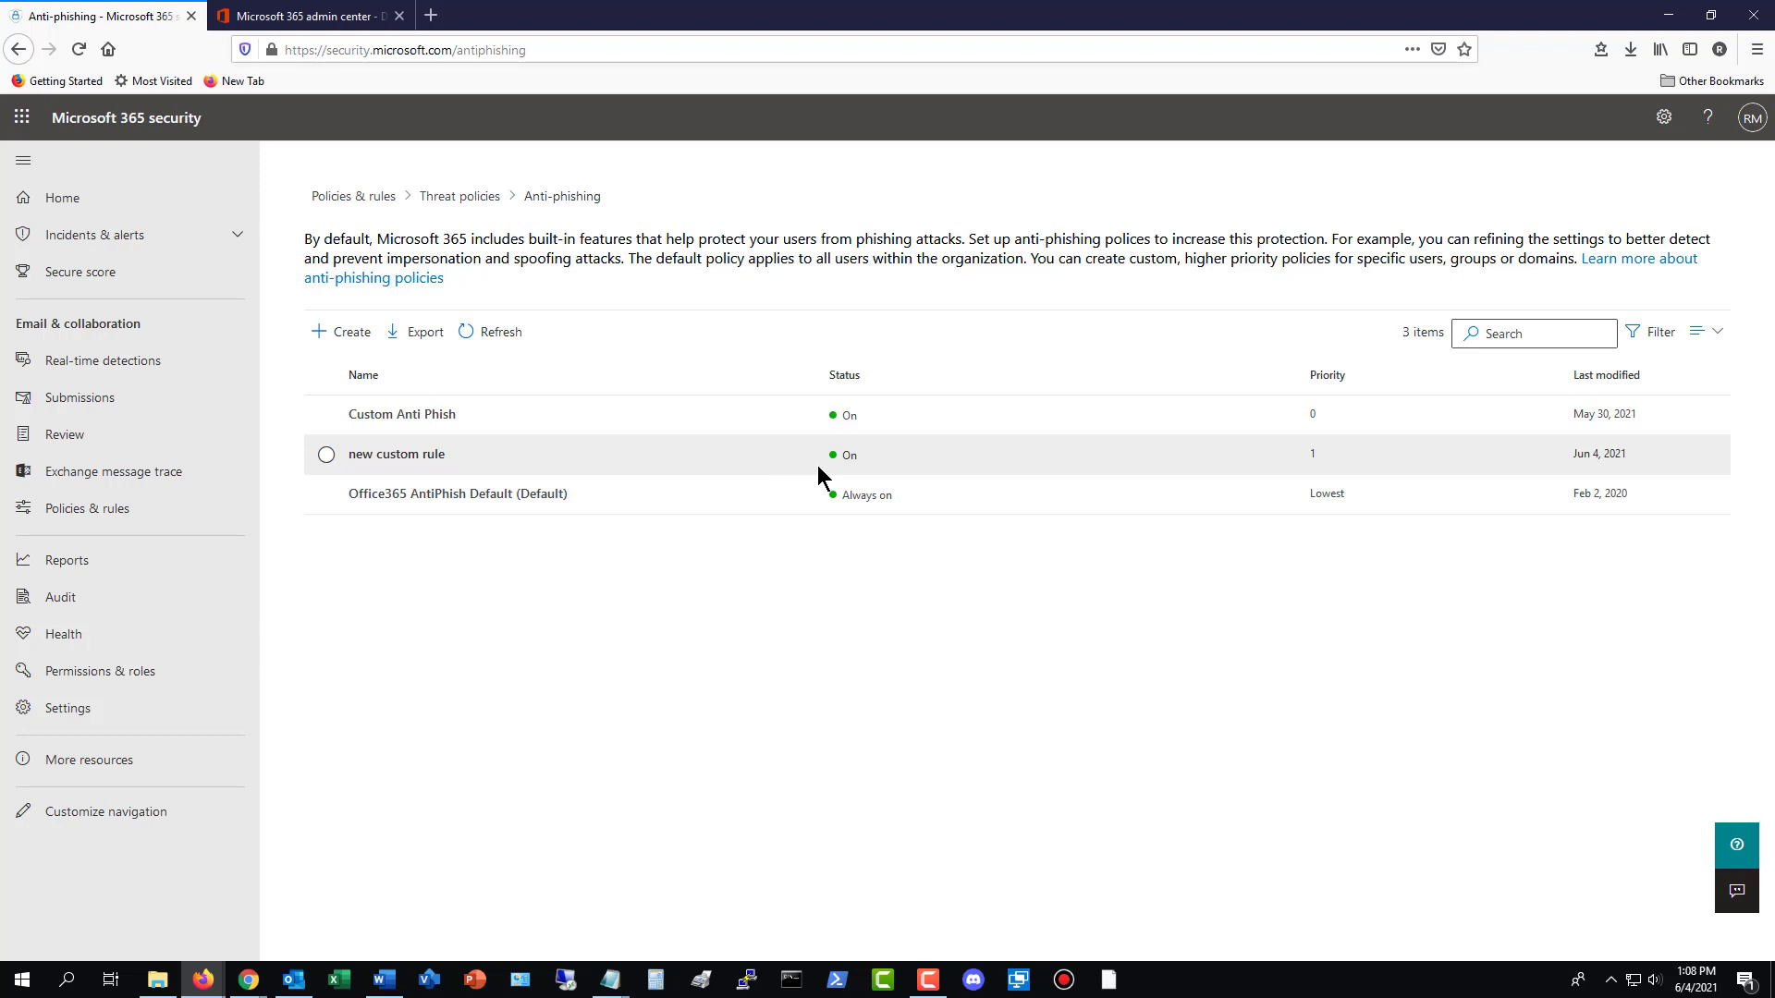
key(alt+Left)
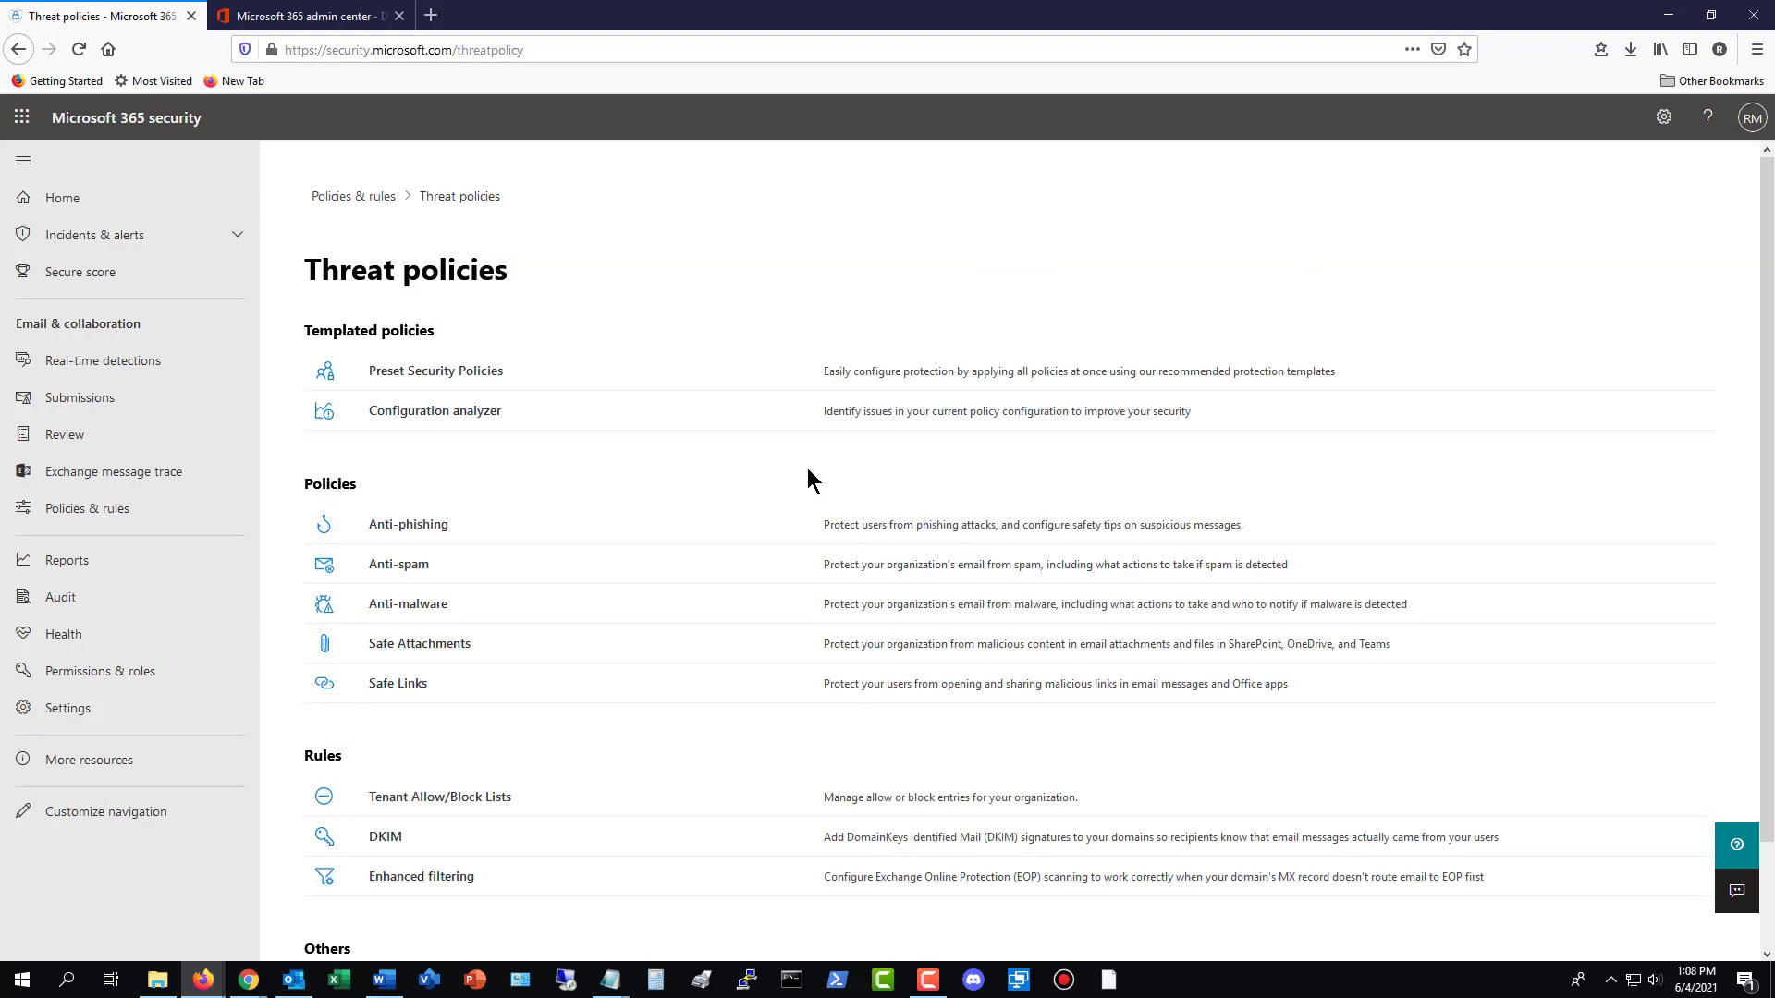
- Review the Custom Spam Block anti-spam policy's details, then show the Create policy choices
click(408, 565)
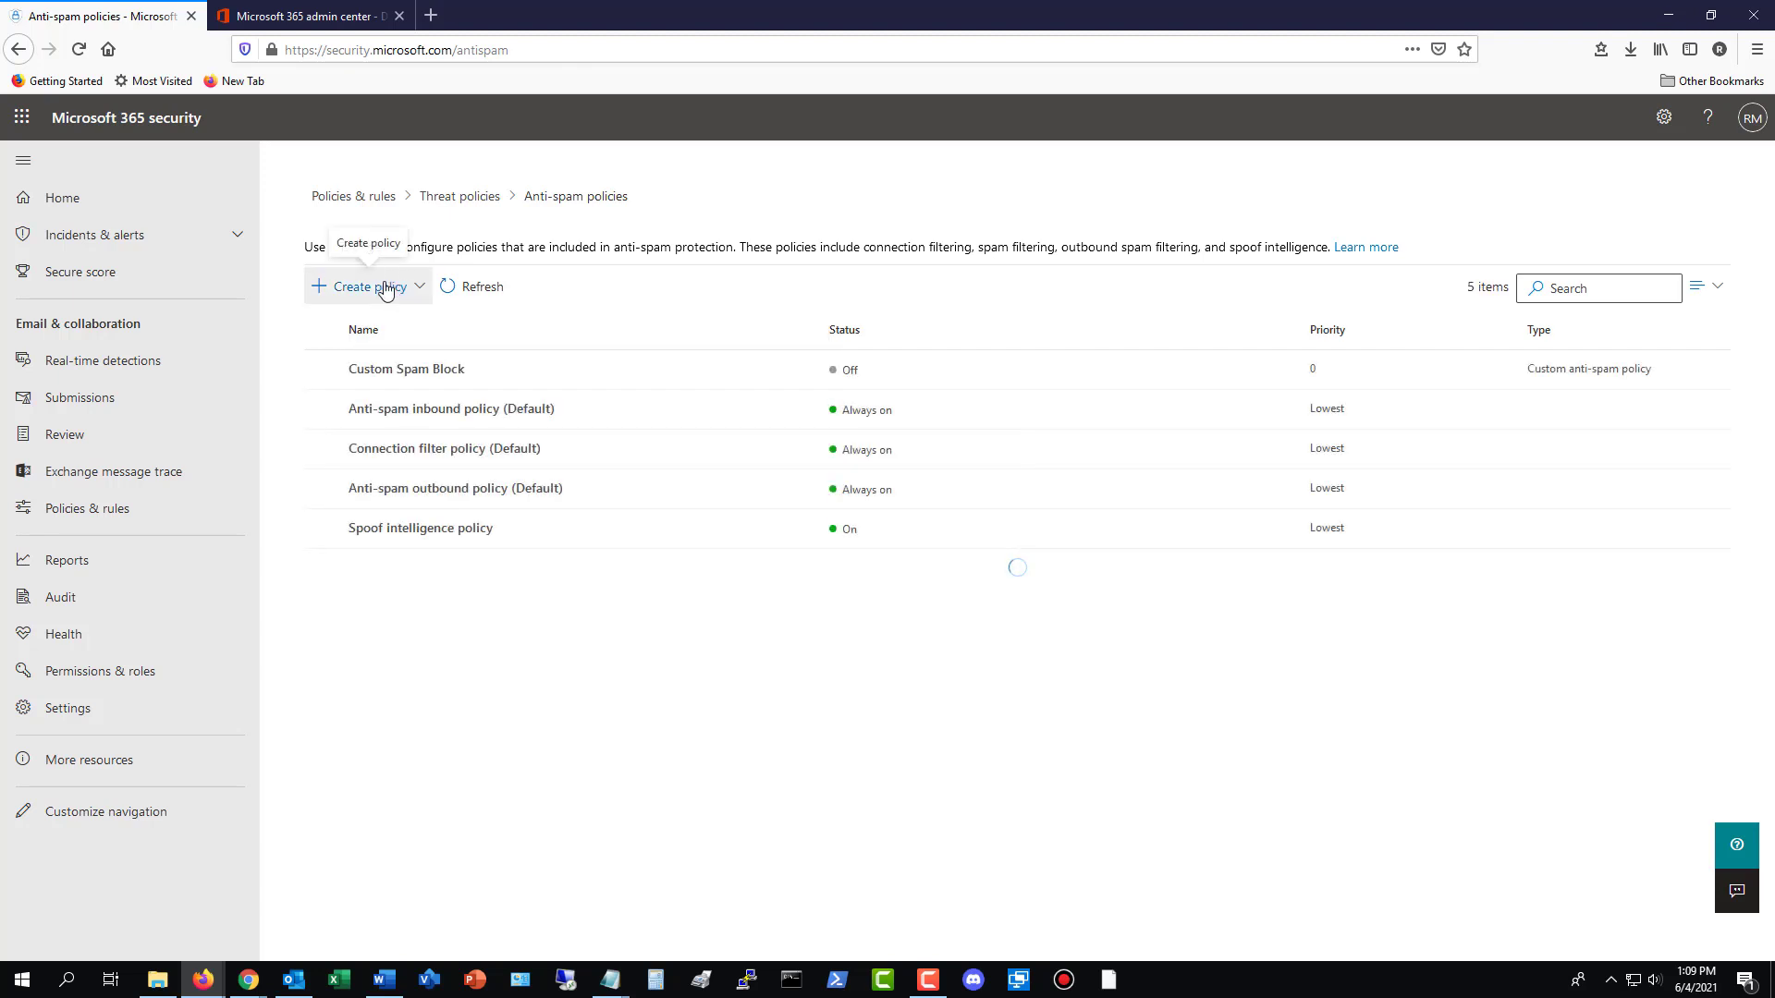
click(677, 388)
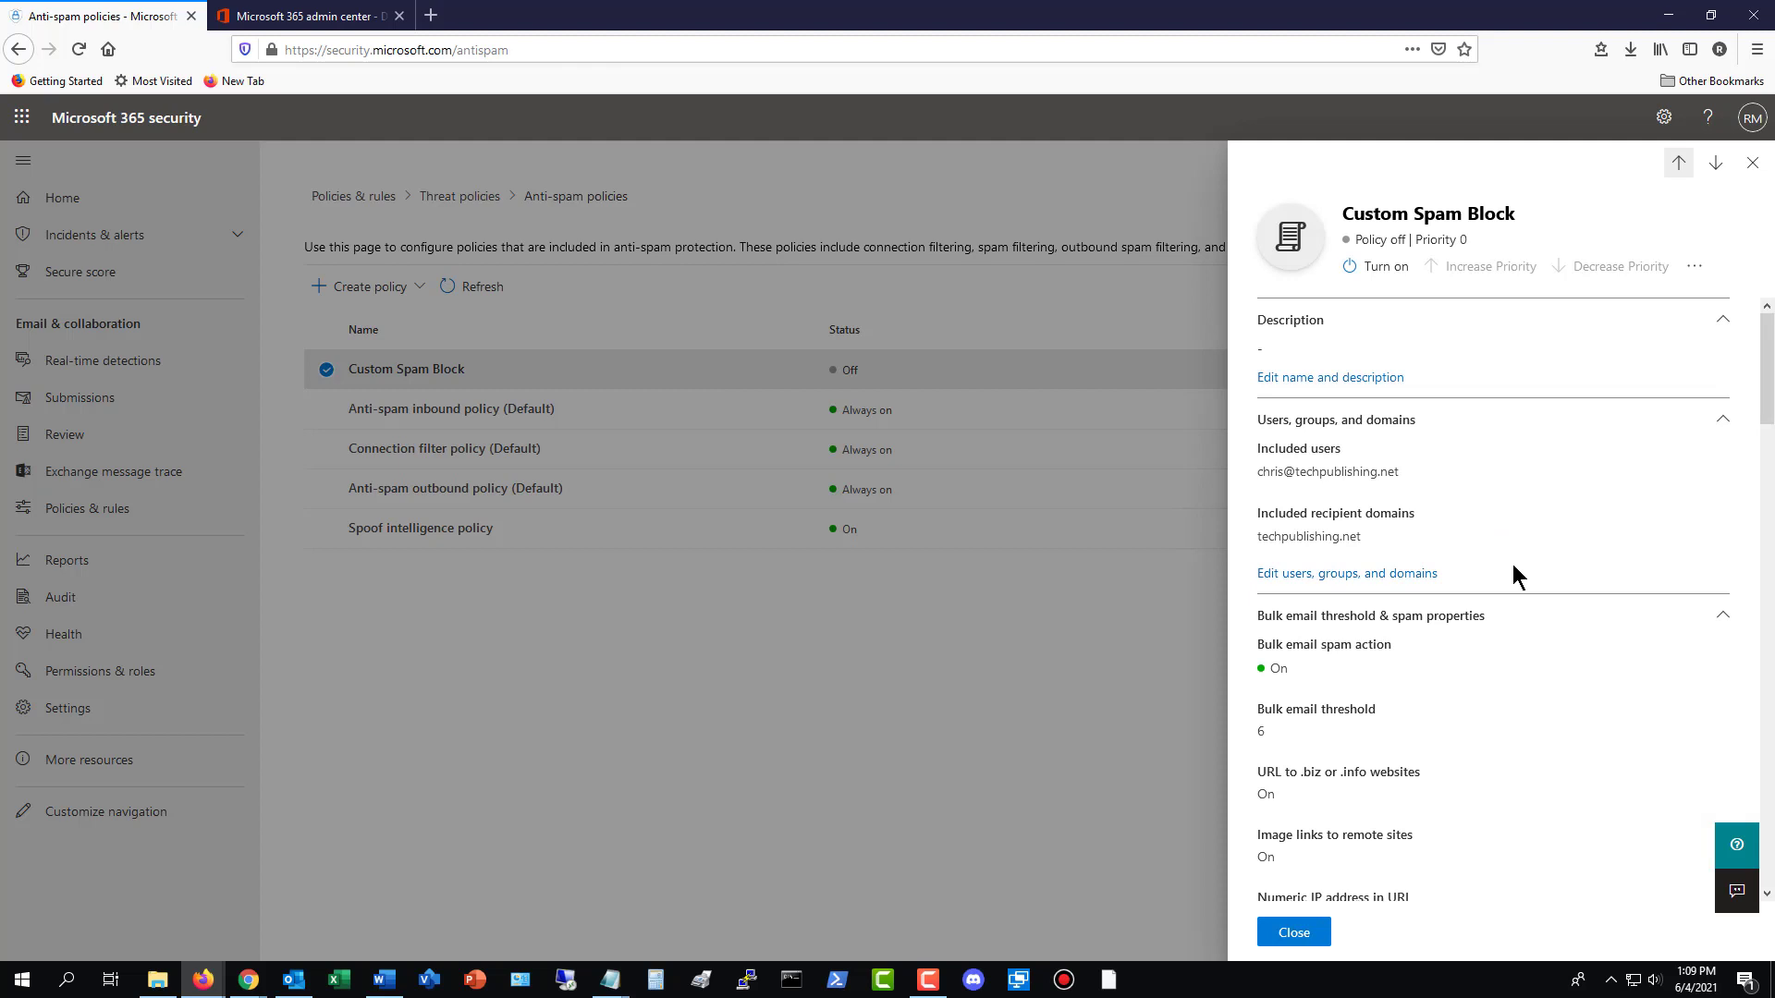
scroll(1511, 632, down, 3)
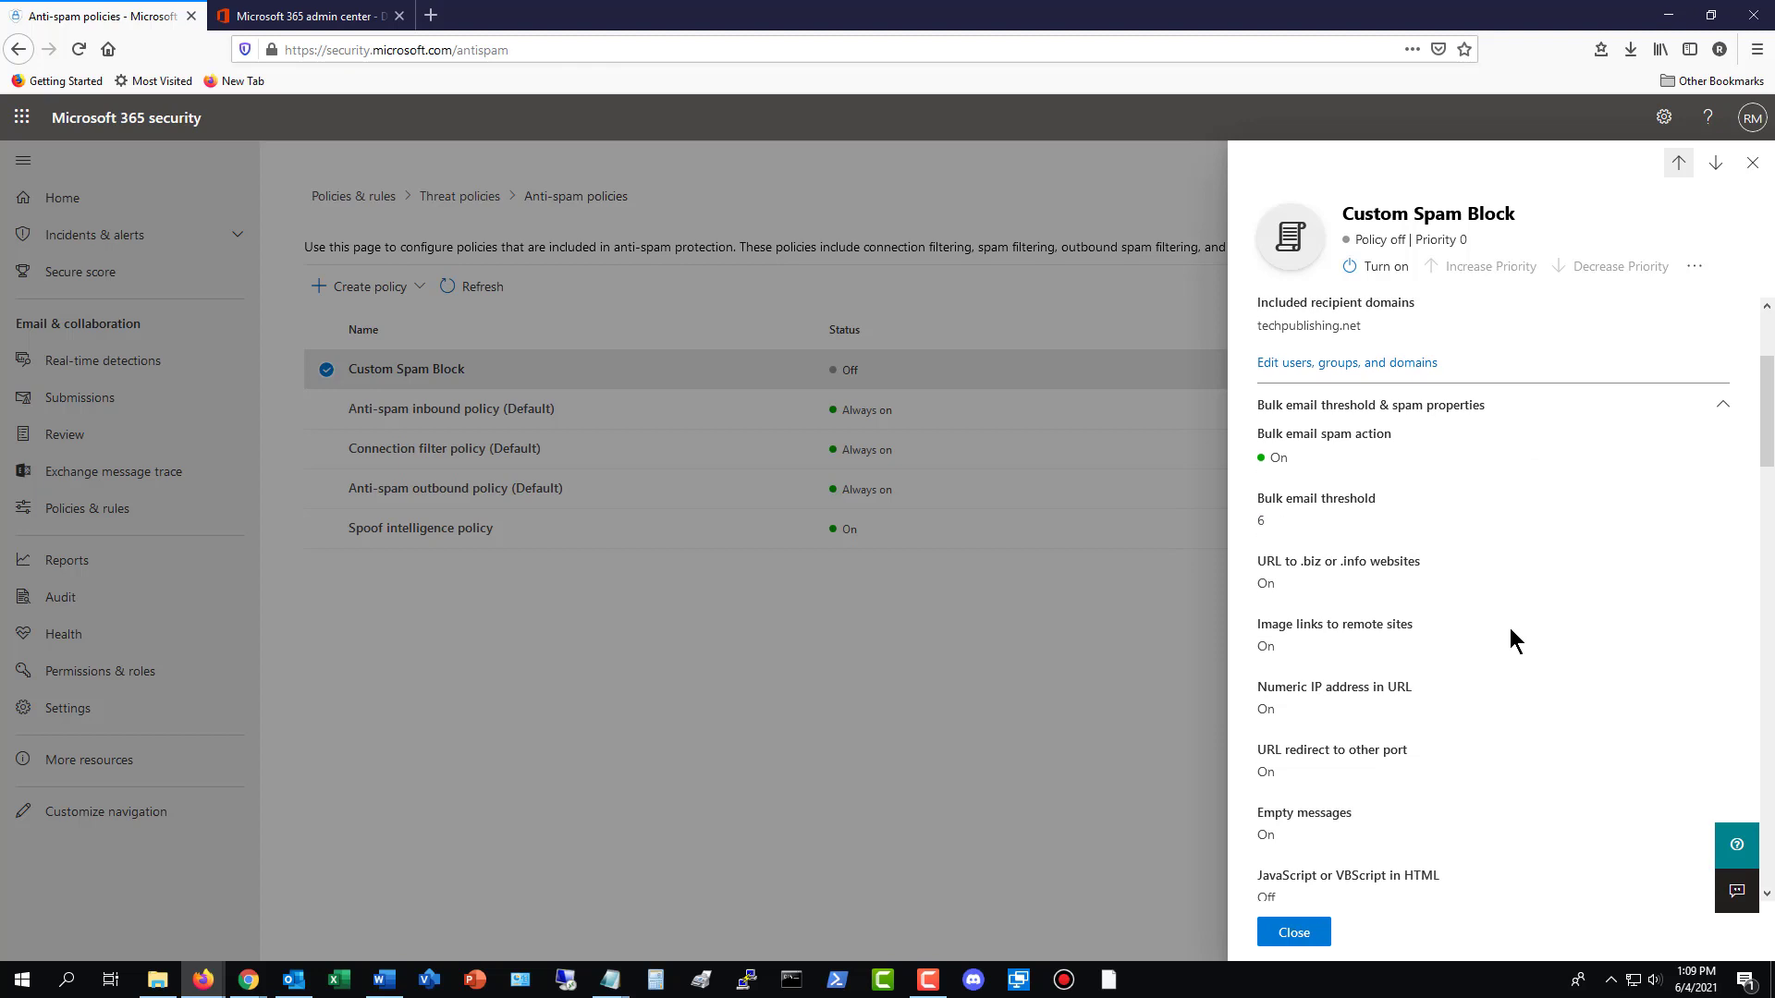
scroll(1510, 637, down, 2)
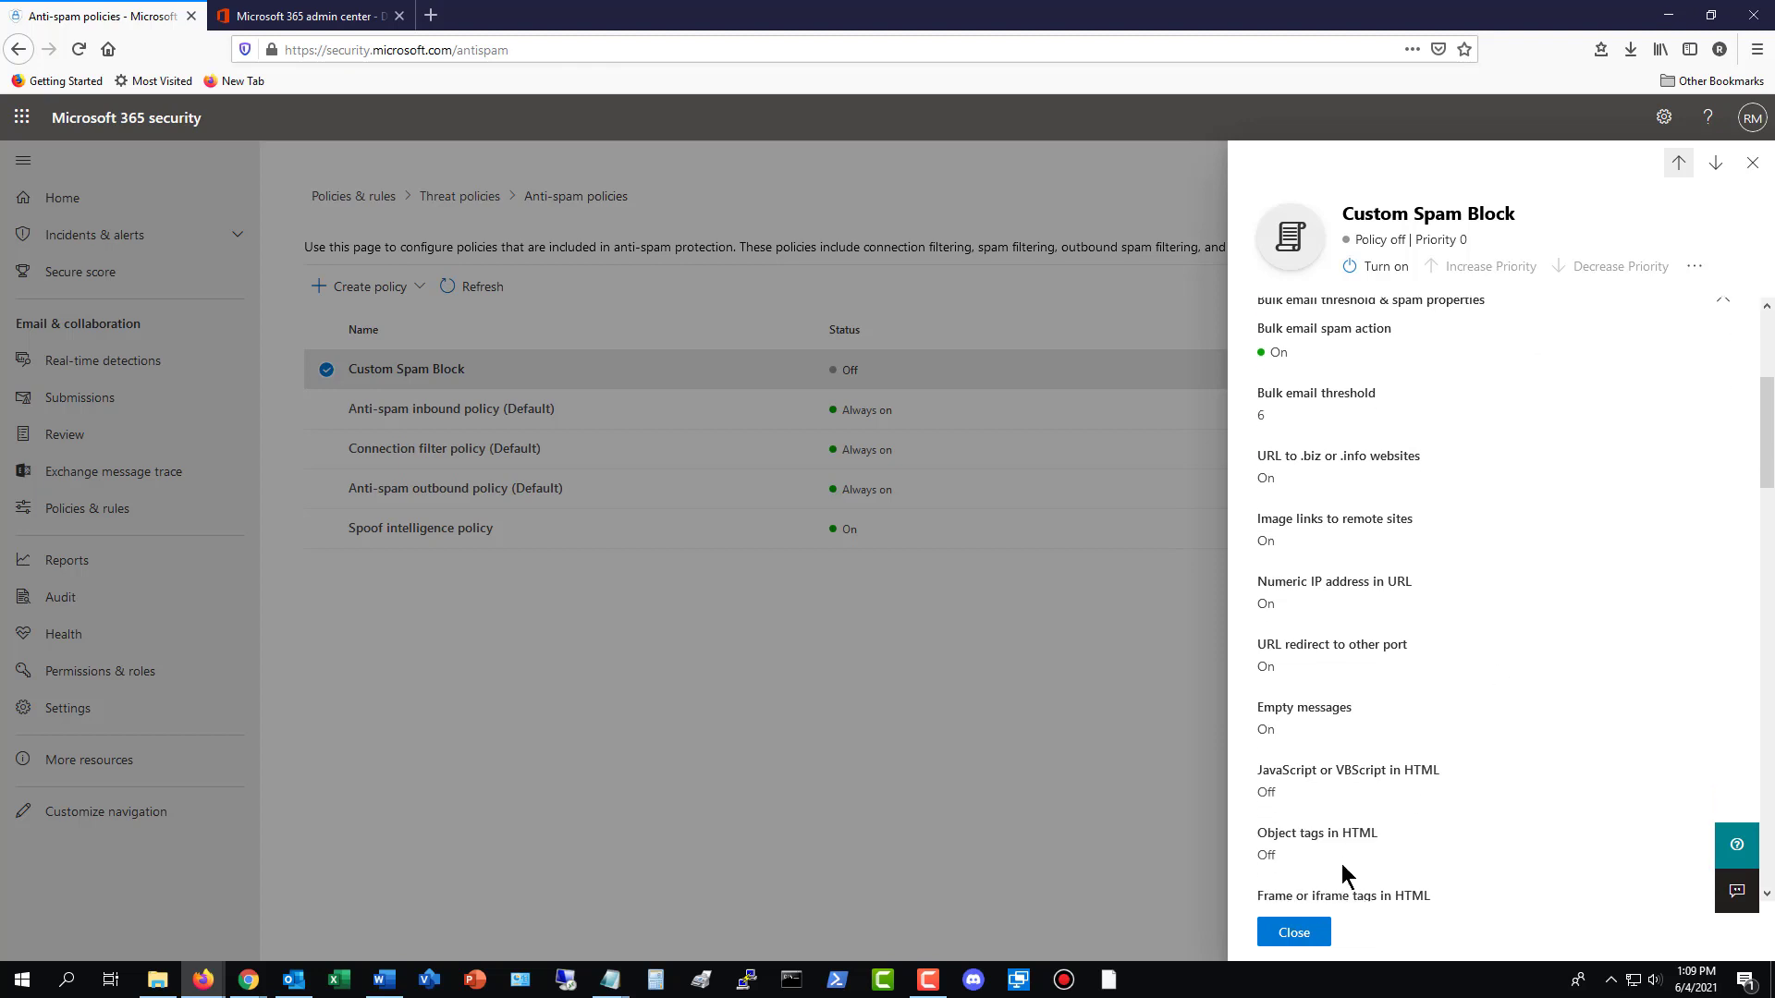
click(1290, 934)
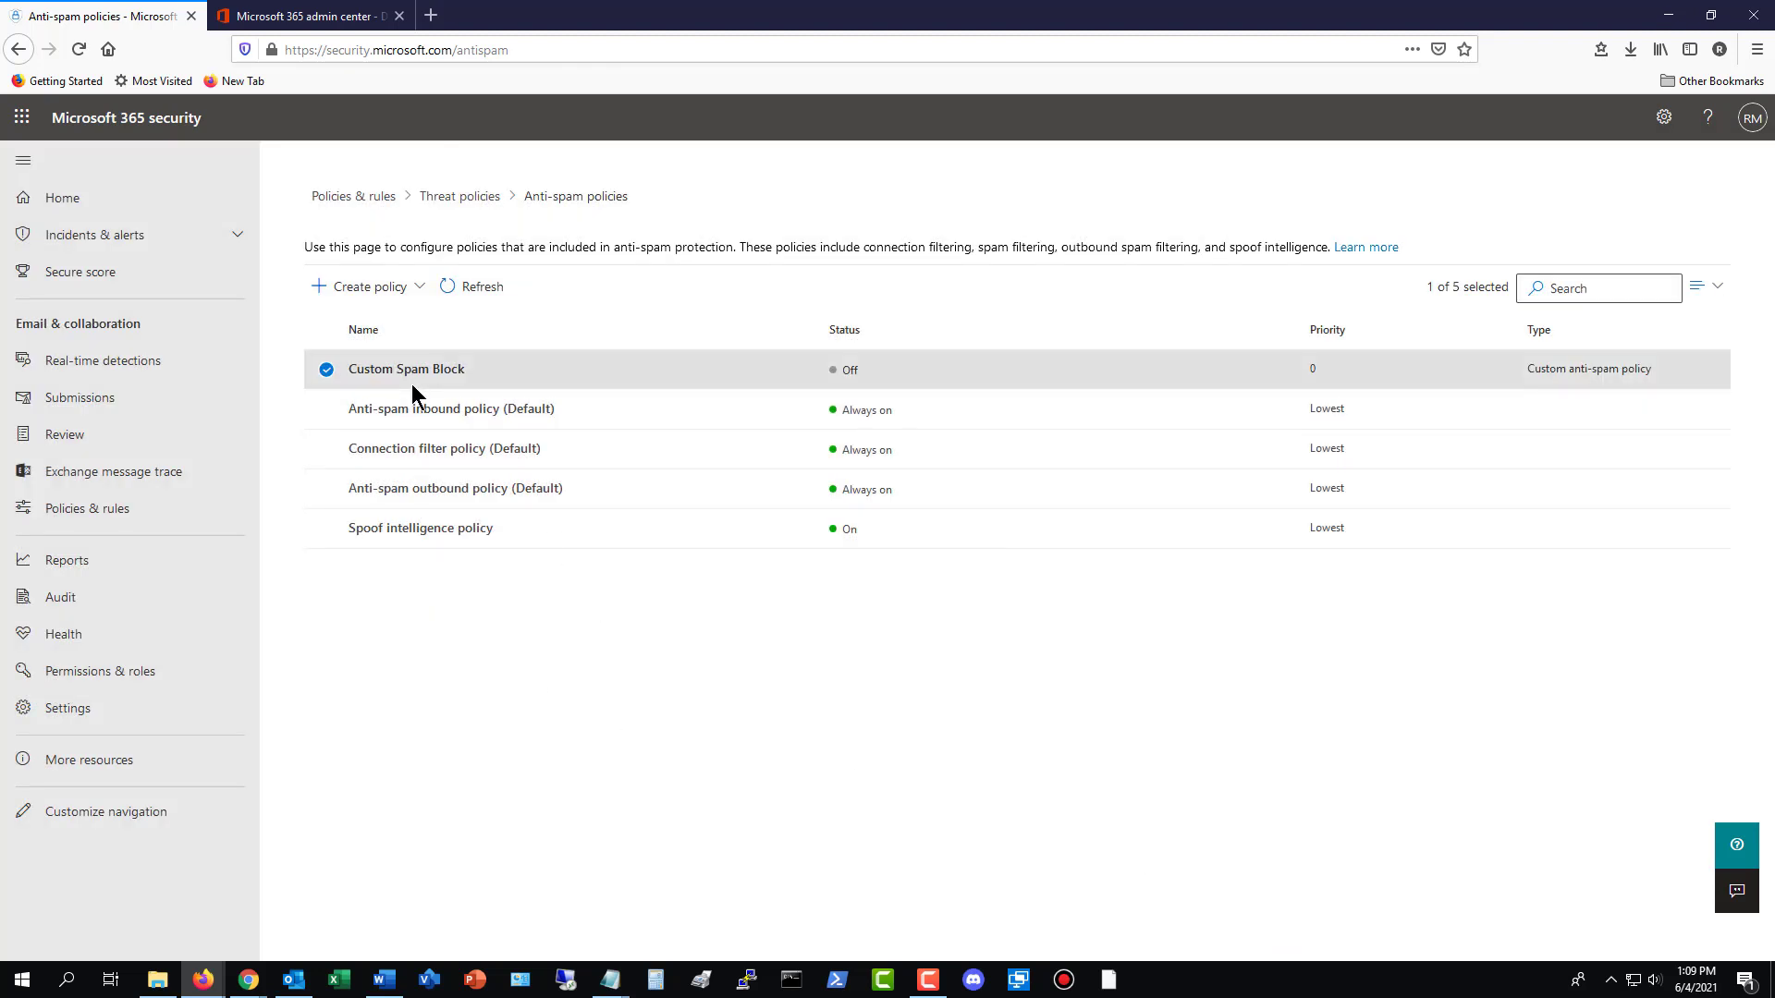
click(360, 288)
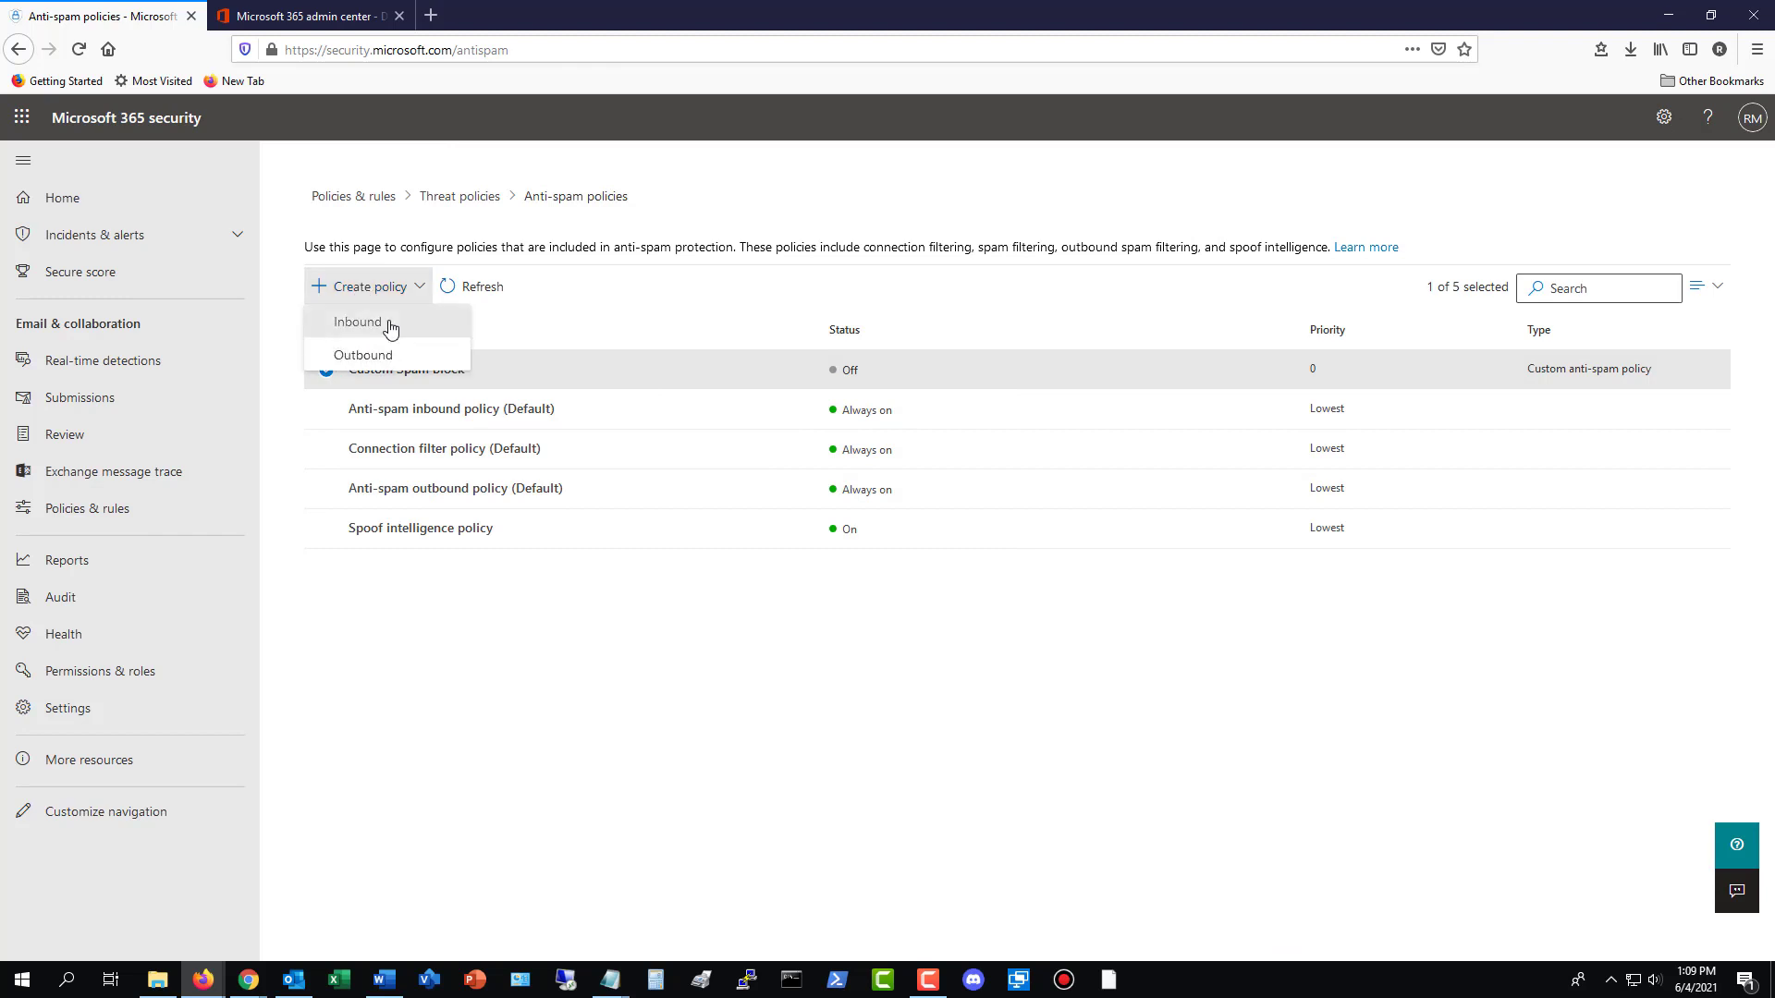
- Create an inbound anti-spam policy 'new custom rule' for techpub.us and techpublishing.net
click(388, 323)
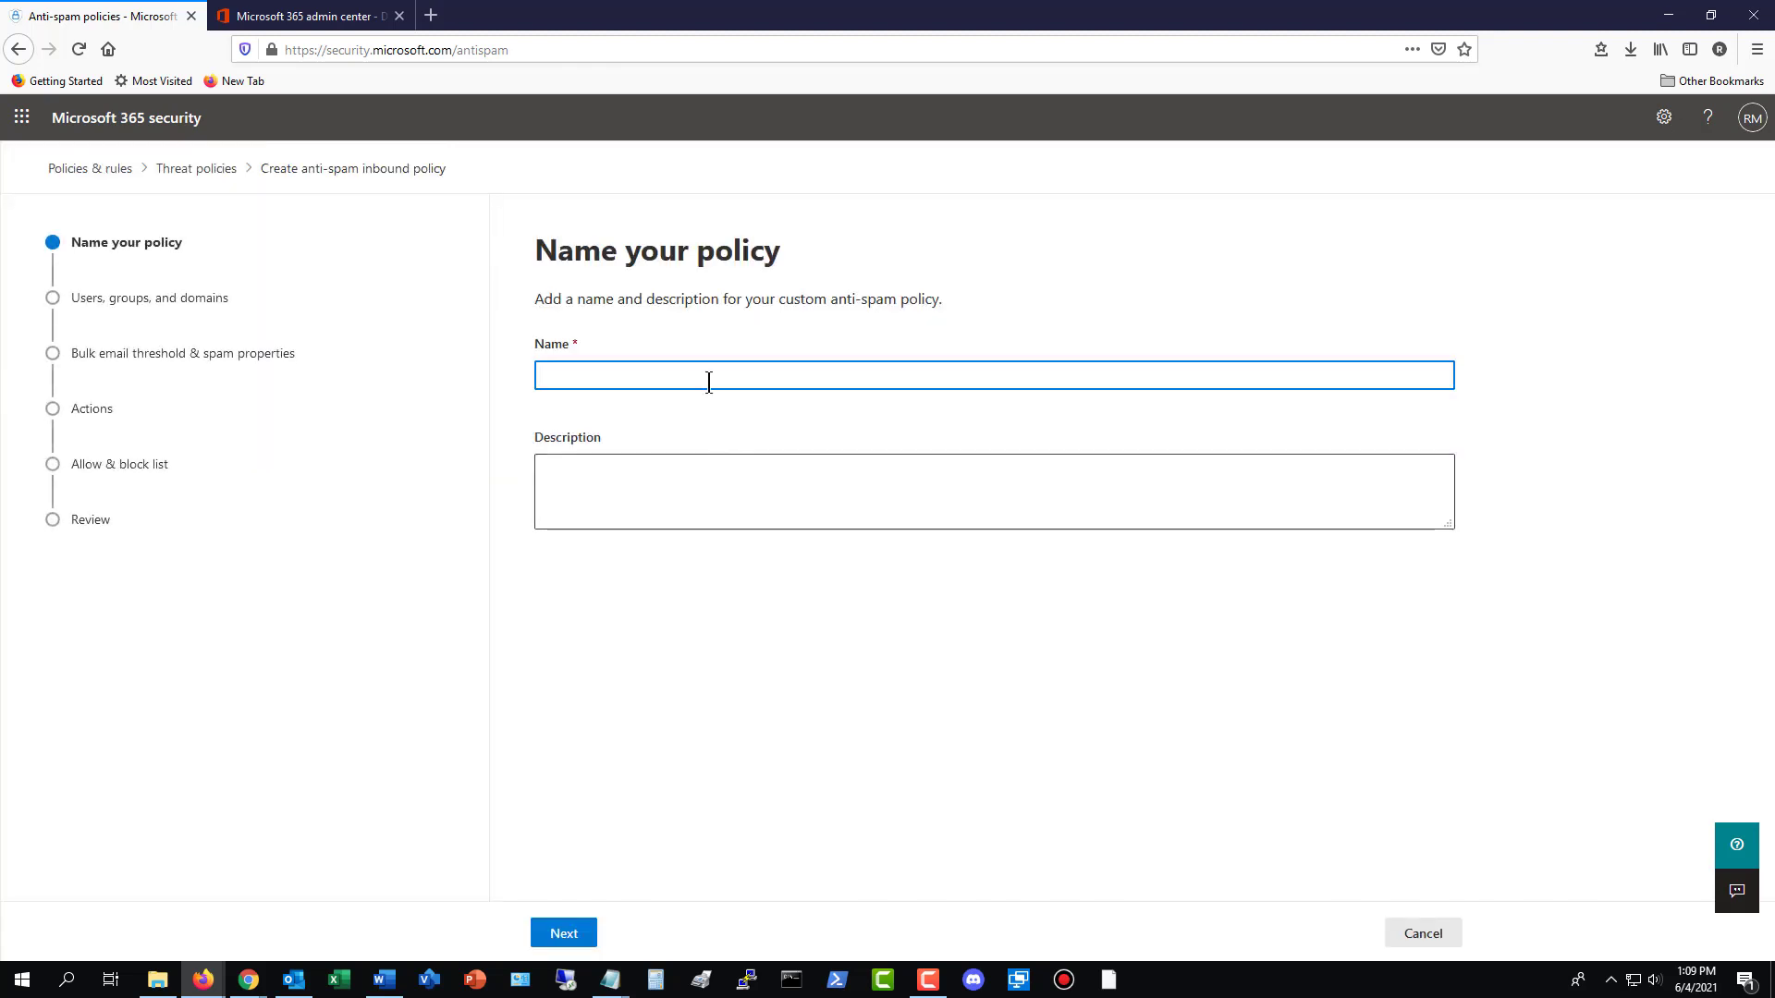
text(new custom rule)
click(580, 933)
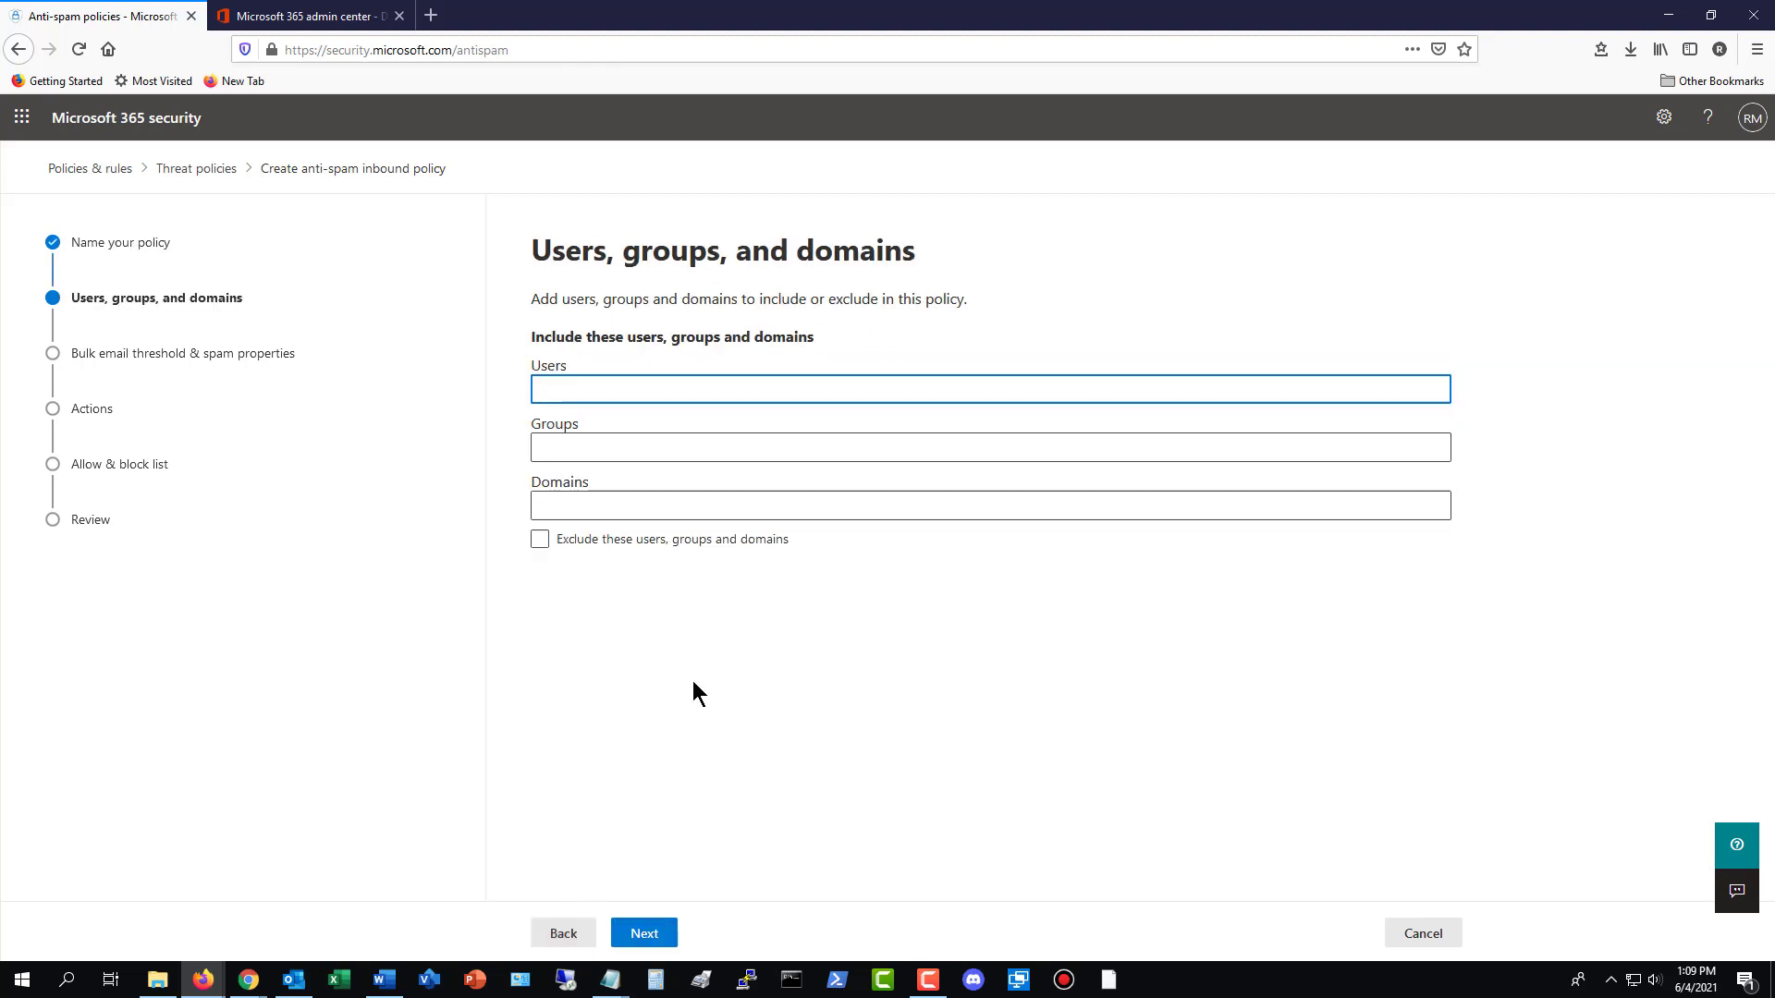
click(719, 506)
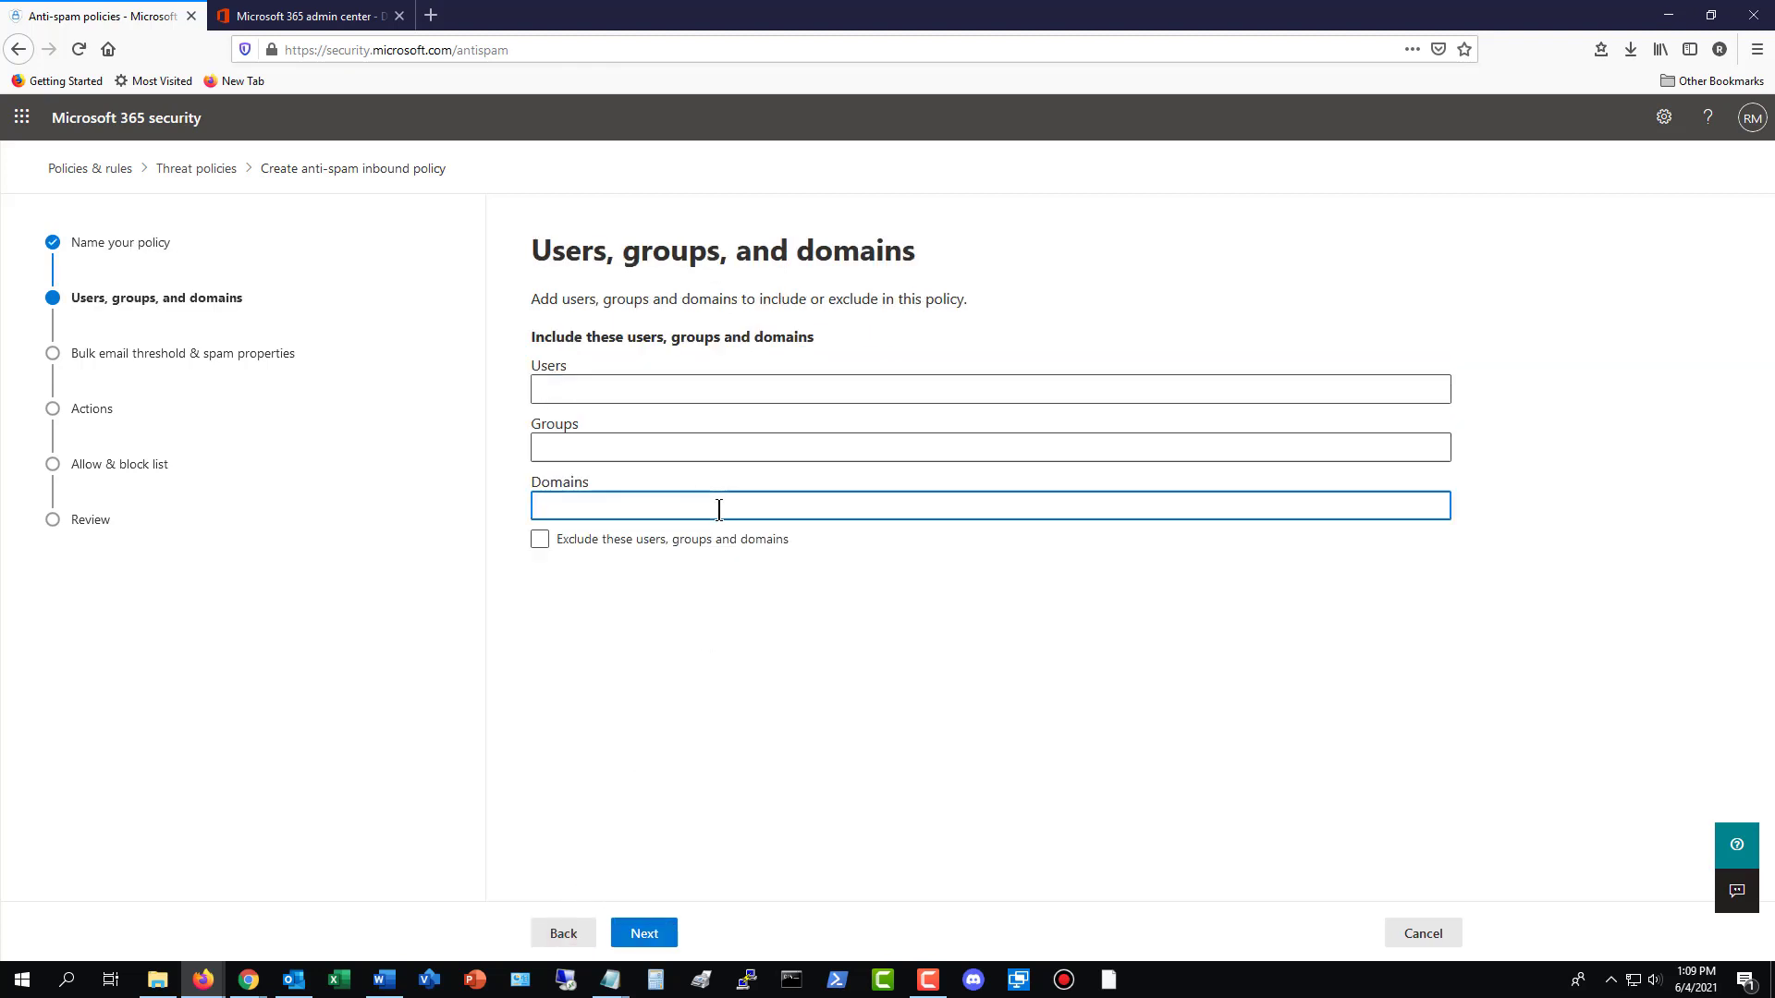
key(ctrl+v)
click(644, 933)
scroll(906, 637, down, 2)
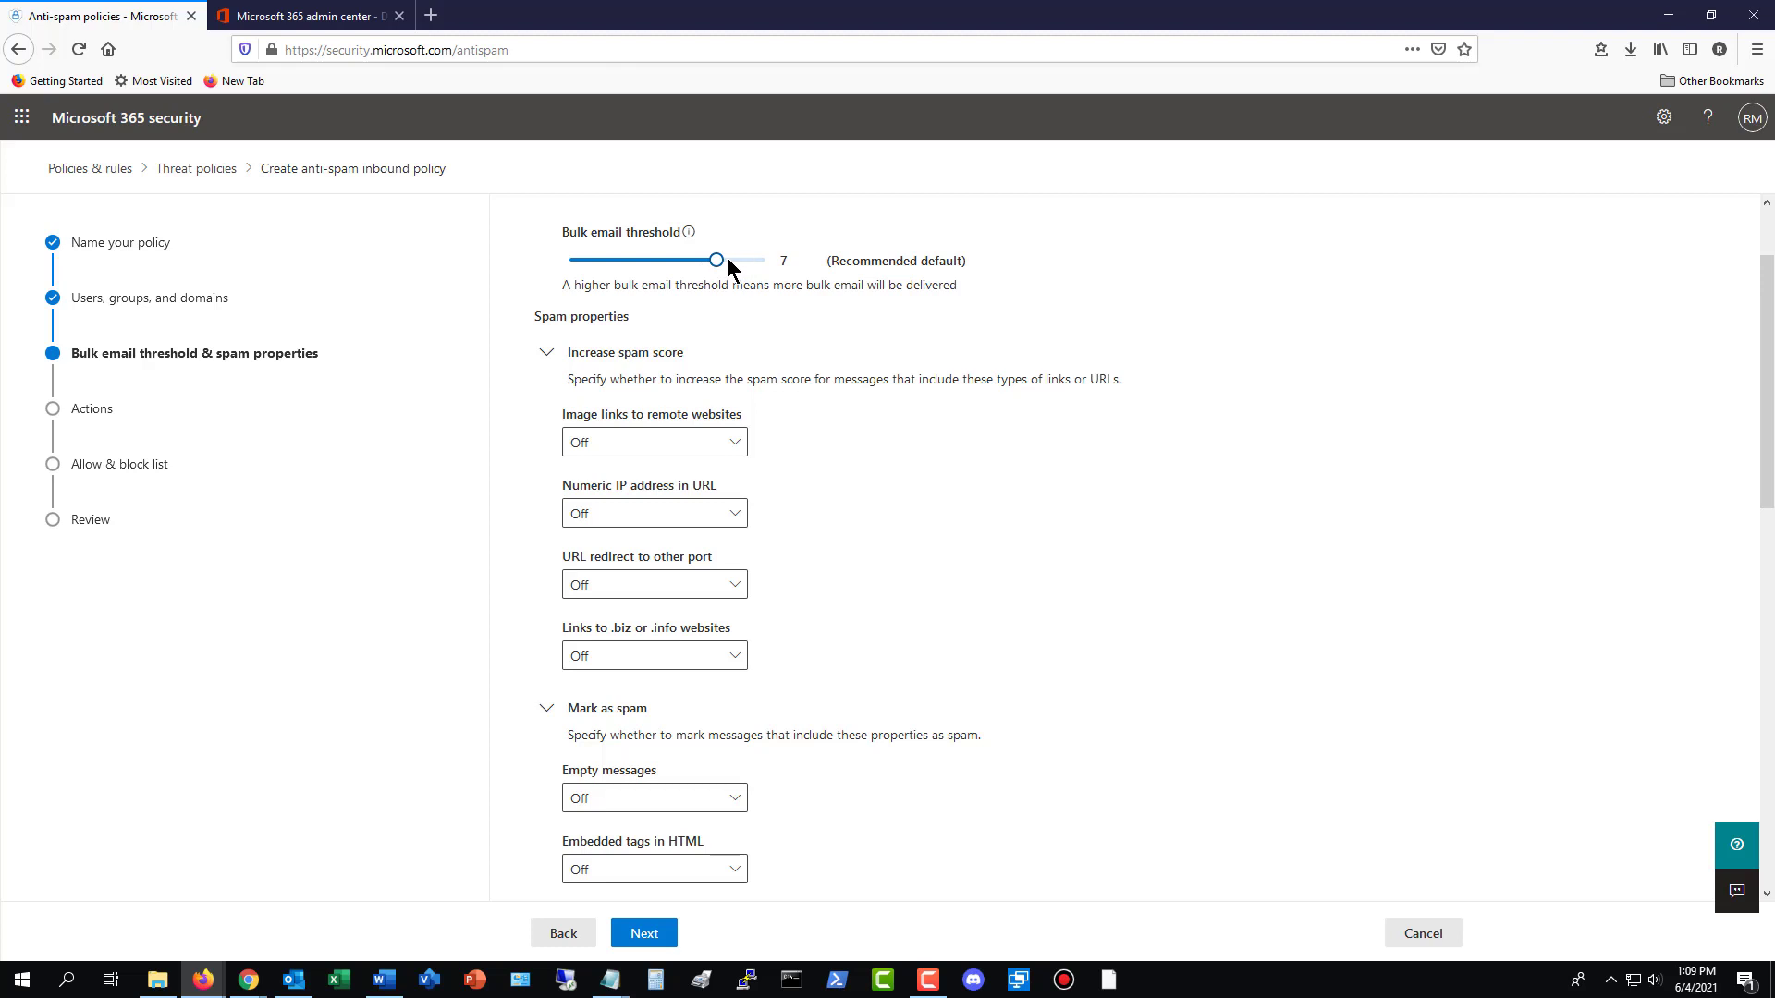
- Lower the bulk email threshold from 7 to 4 and turn On image links to remote websites and numeric IP address in URL
click(637, 260)
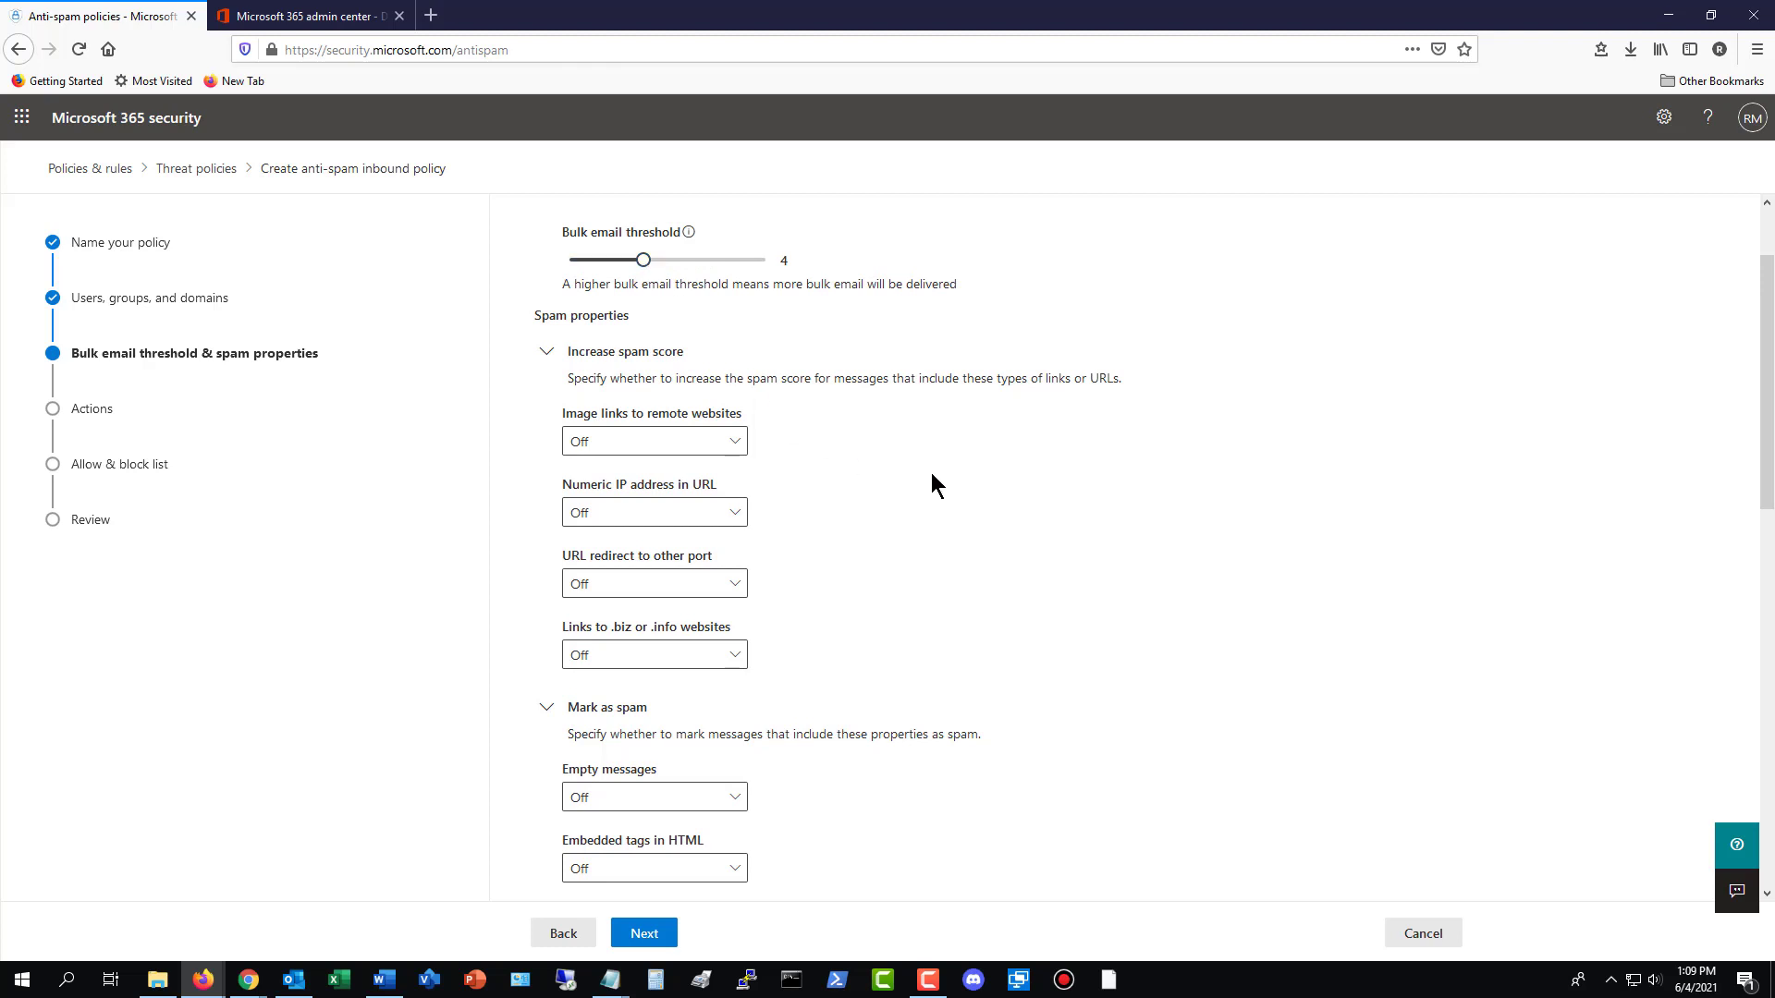
scroll(948, 514, down, 2)
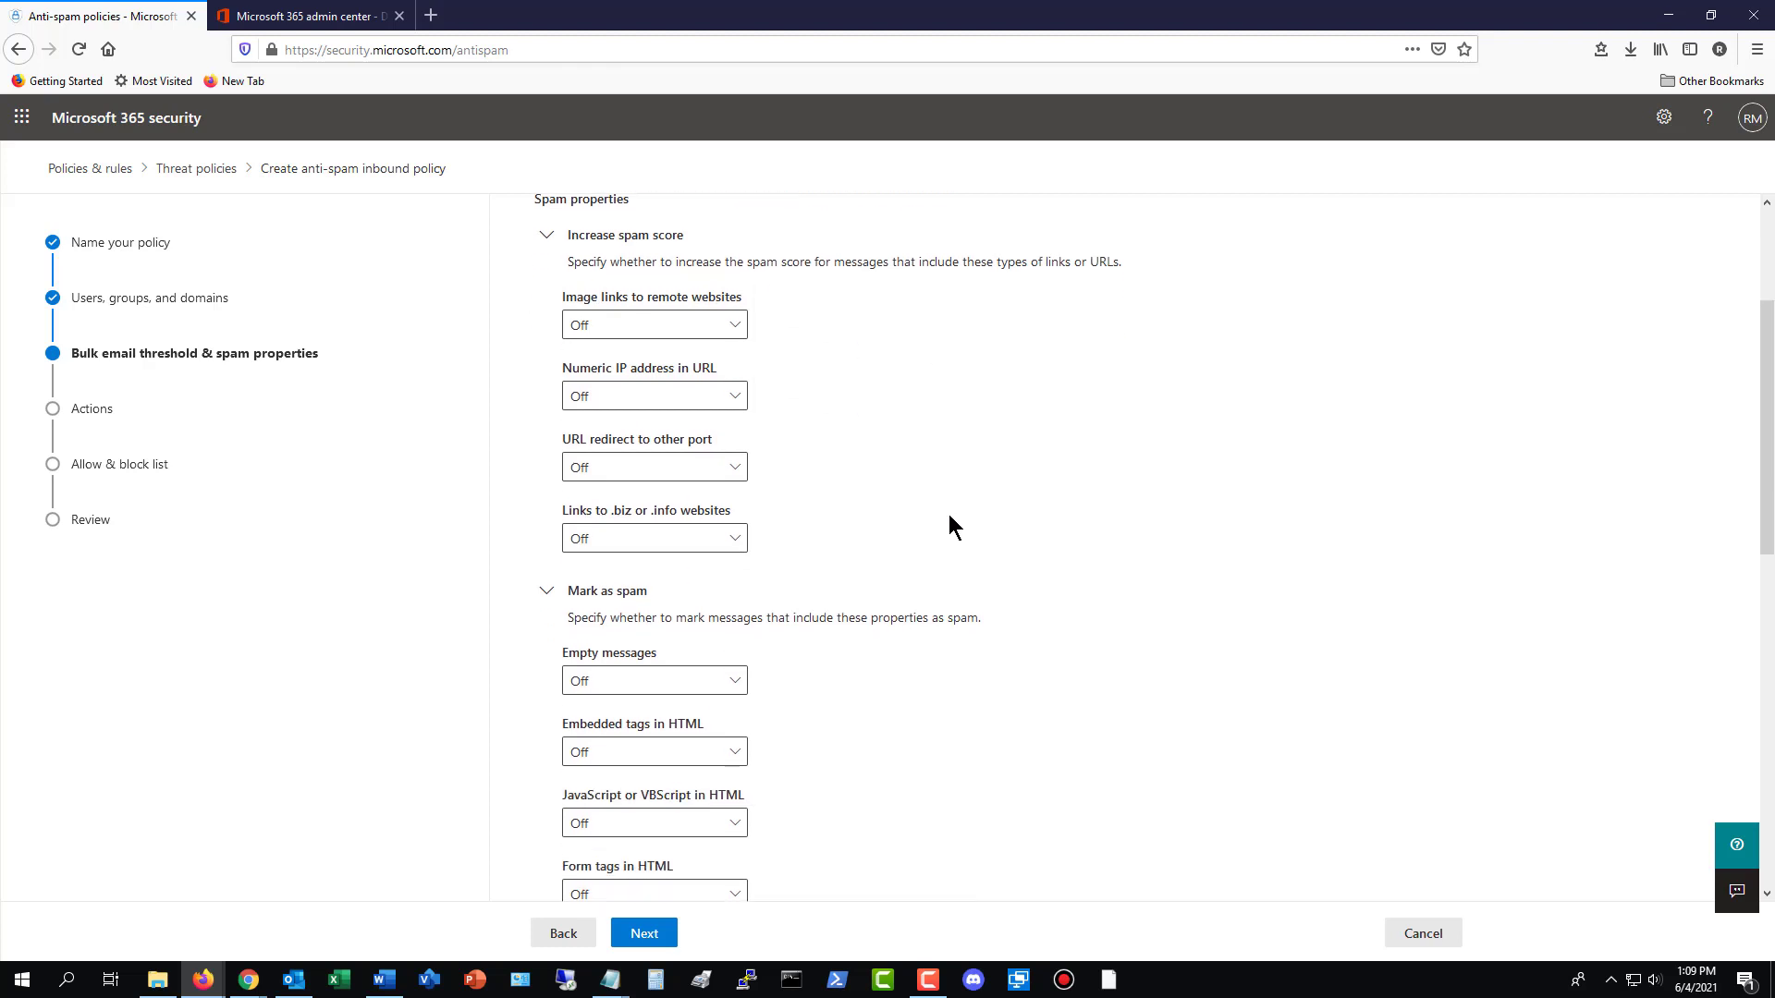
click(738, 328)
click(705, 390)
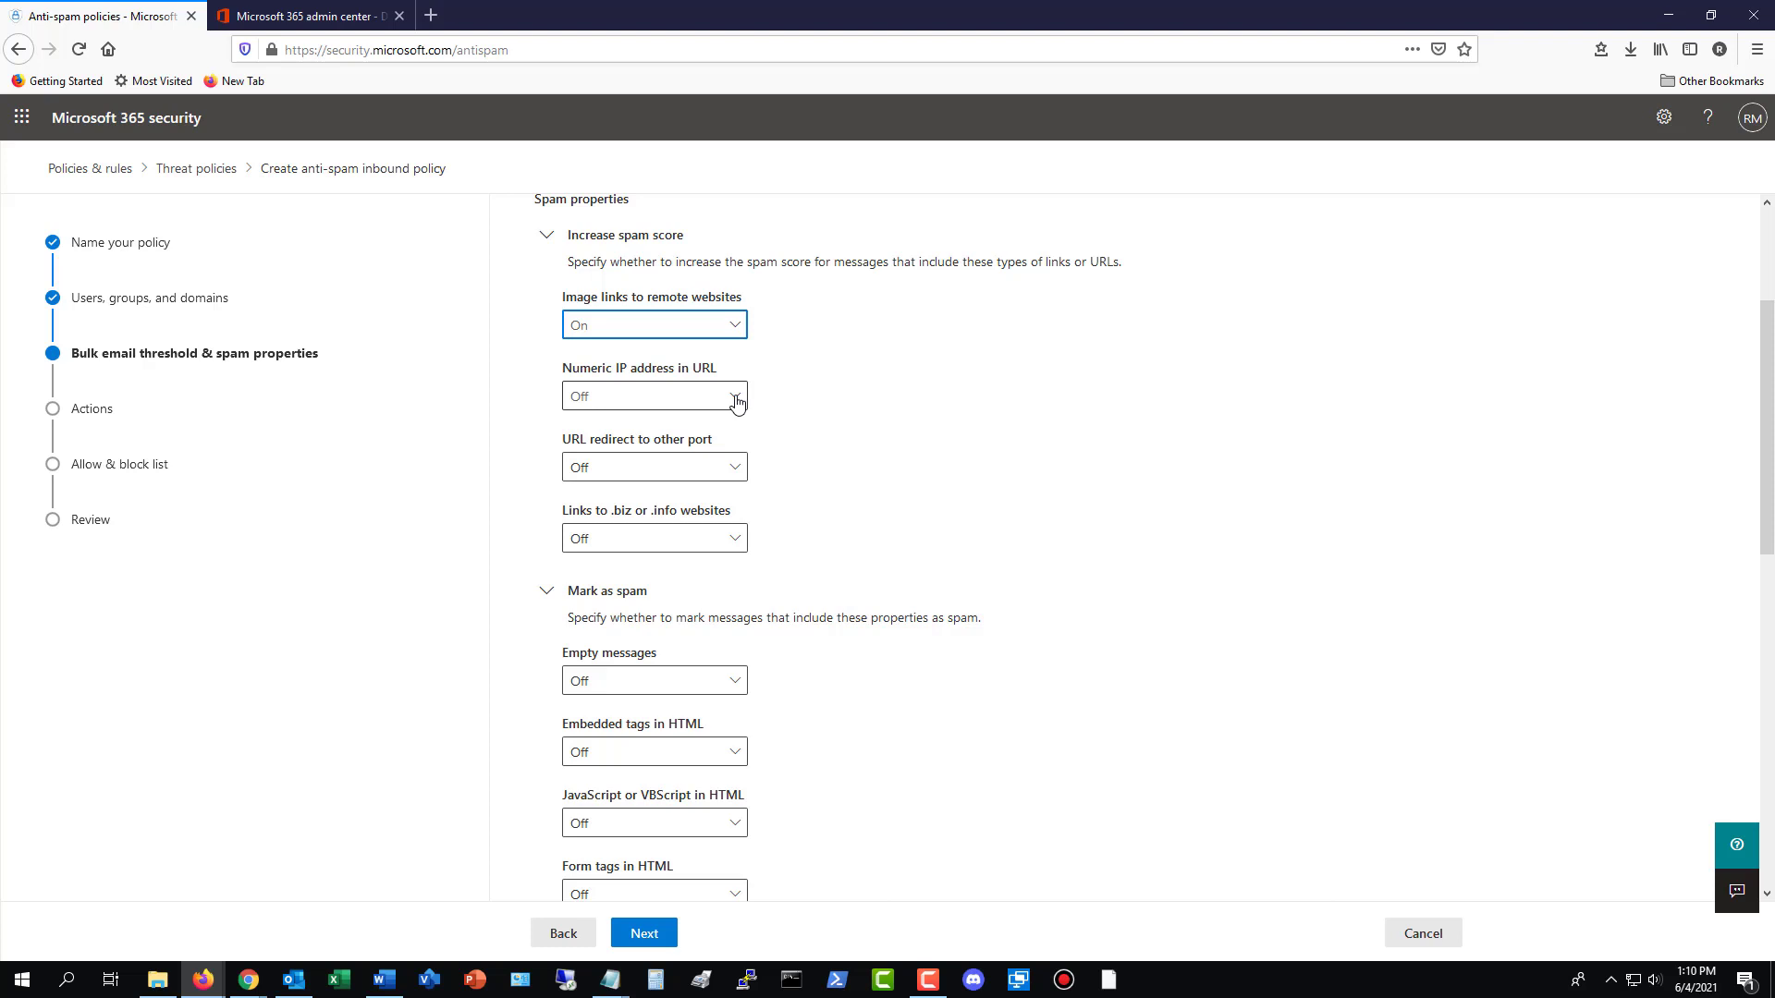
click(734, 400)
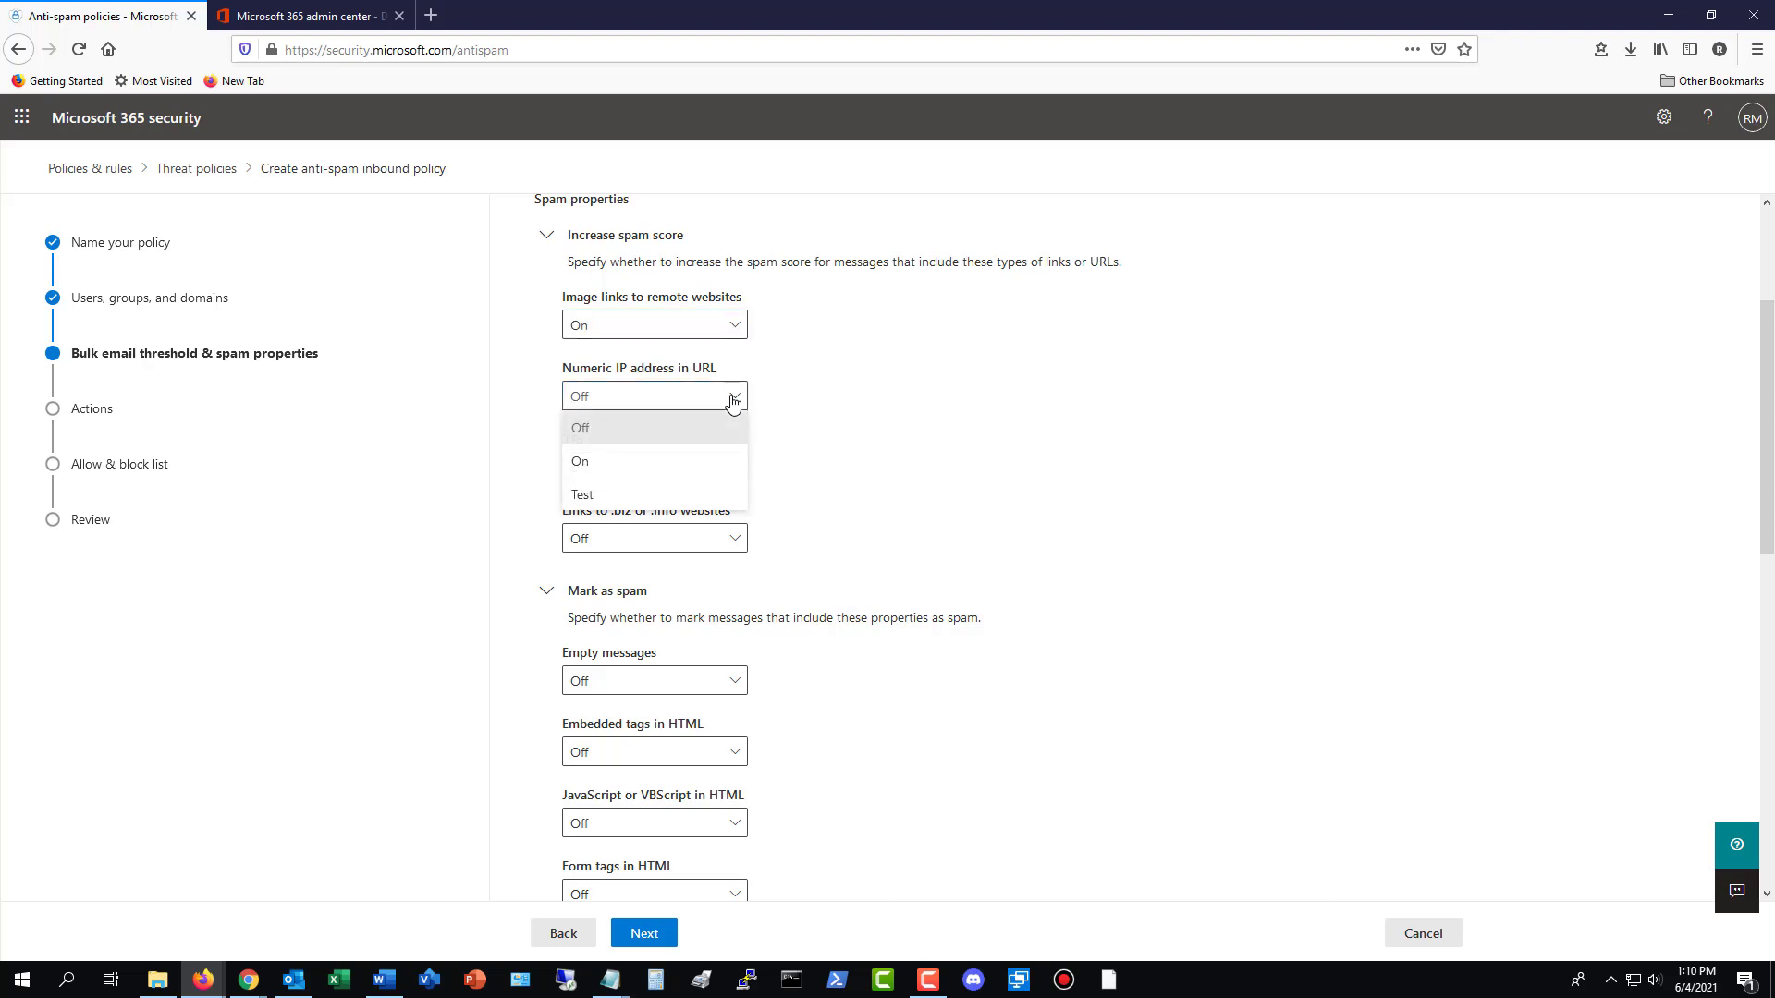
click(708, 465)
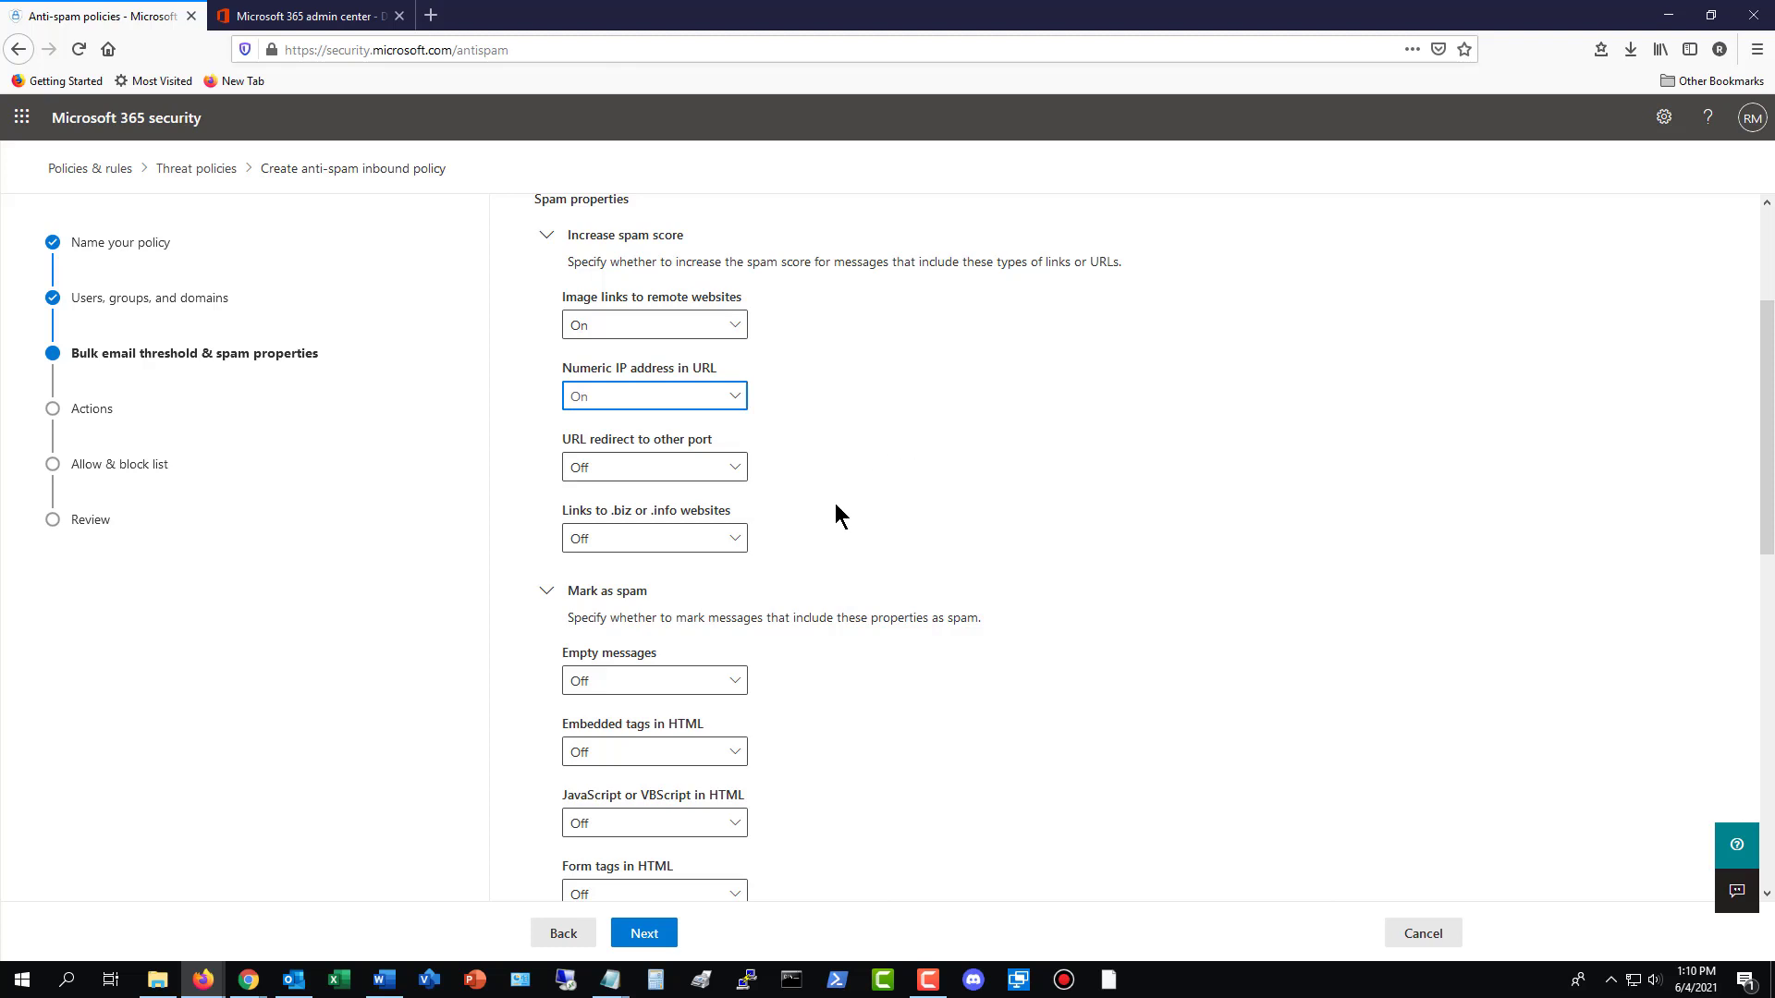
click(734, 468)
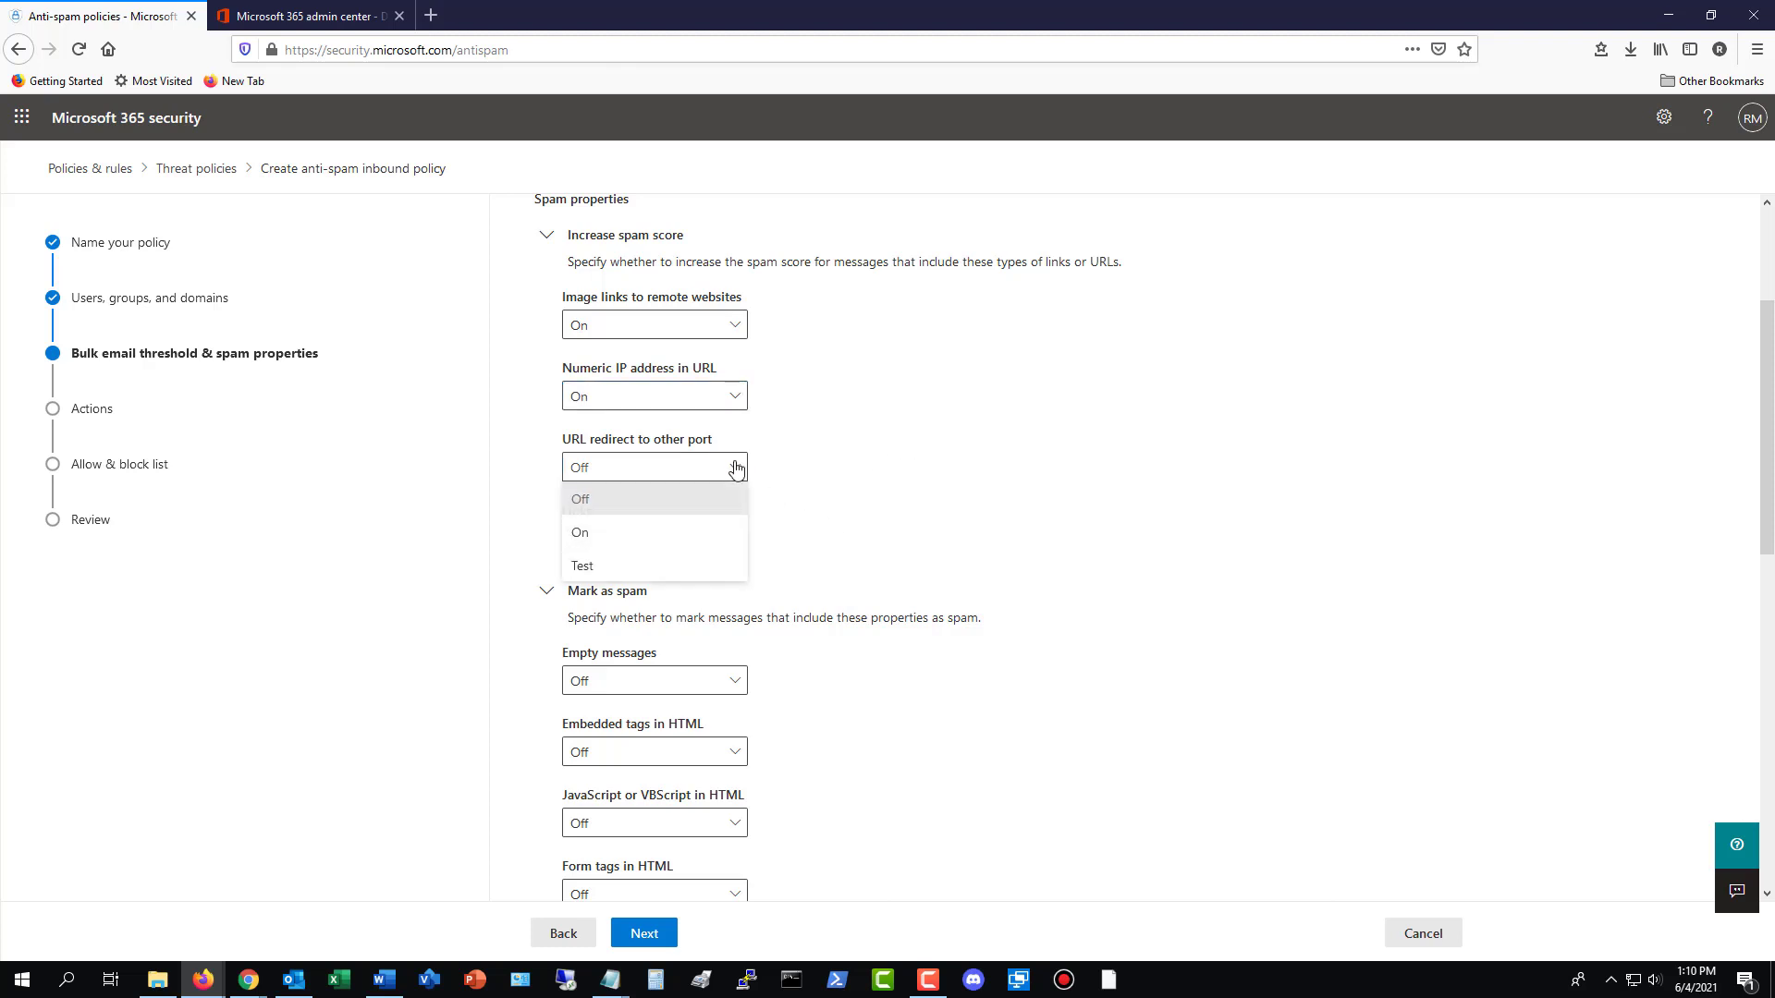
- Turn On URL redirect to other port and links to .biz or .info websites
click(702, 536)
scroll(854, 545, down, 3)
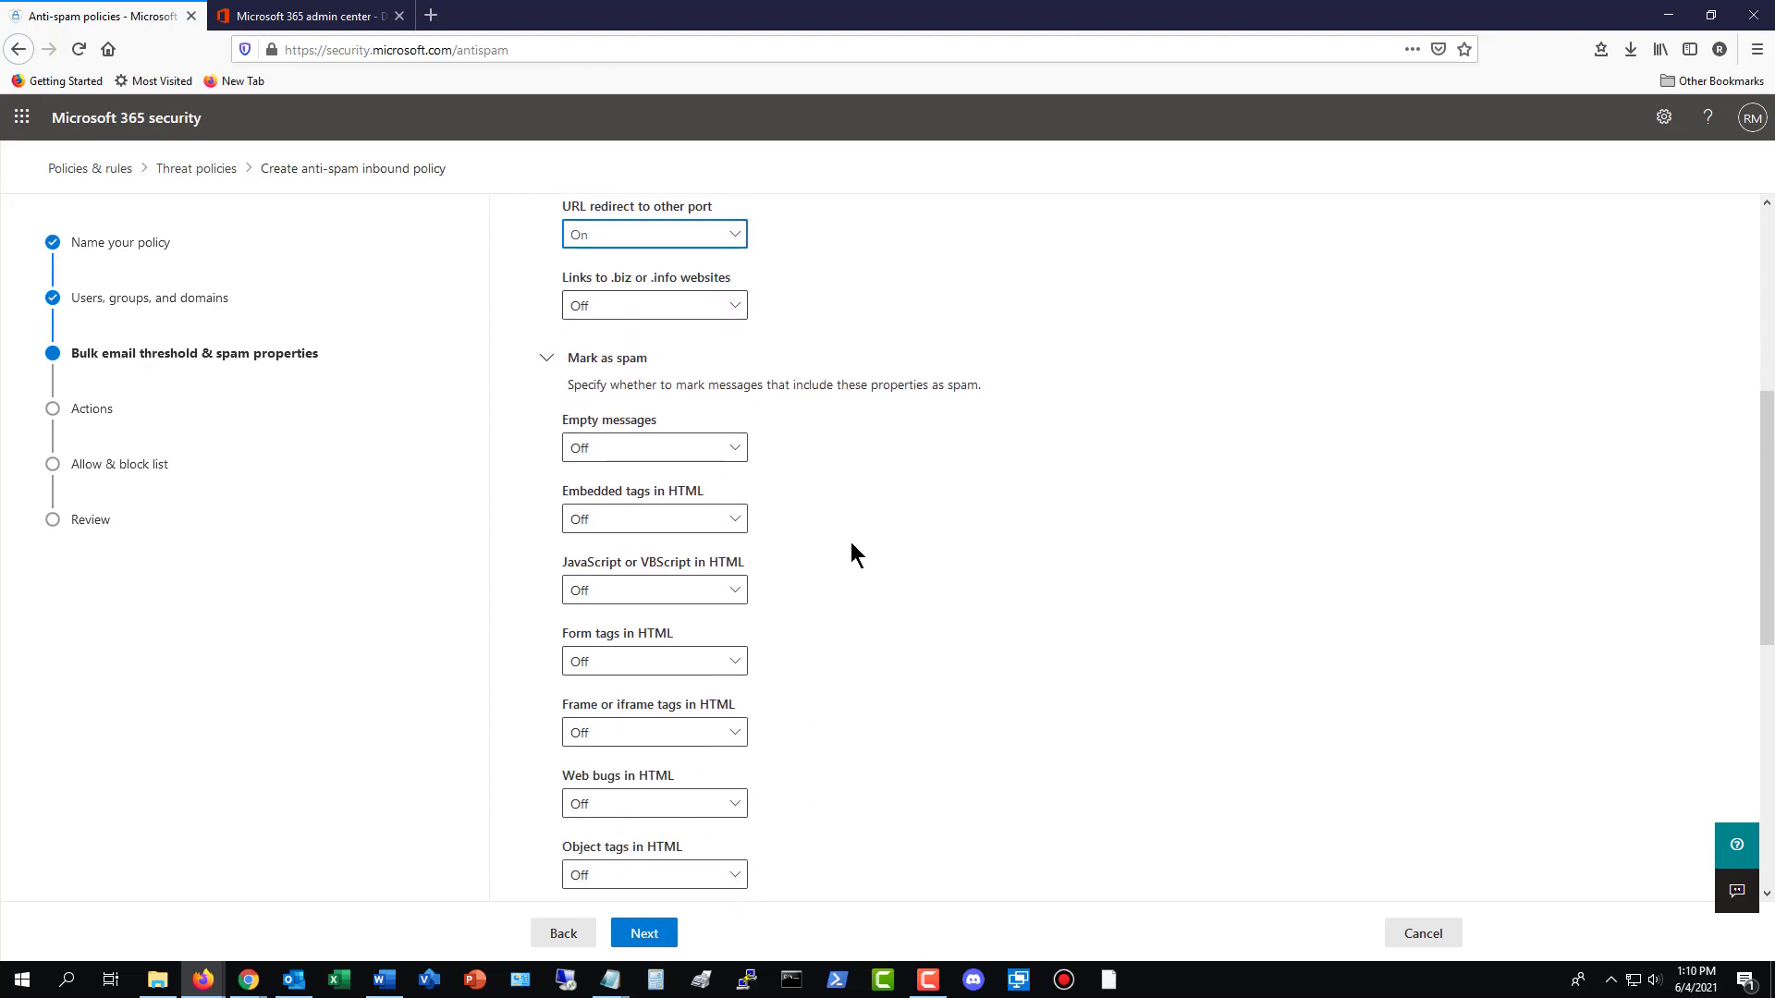
click(636, 307)
click(635, 368)
- Turn On Empty messages, Embedded tags, JavaScript or VBScript, and Form tags in HTML
scroll(947, 537, down, 2)
click(723, 330)
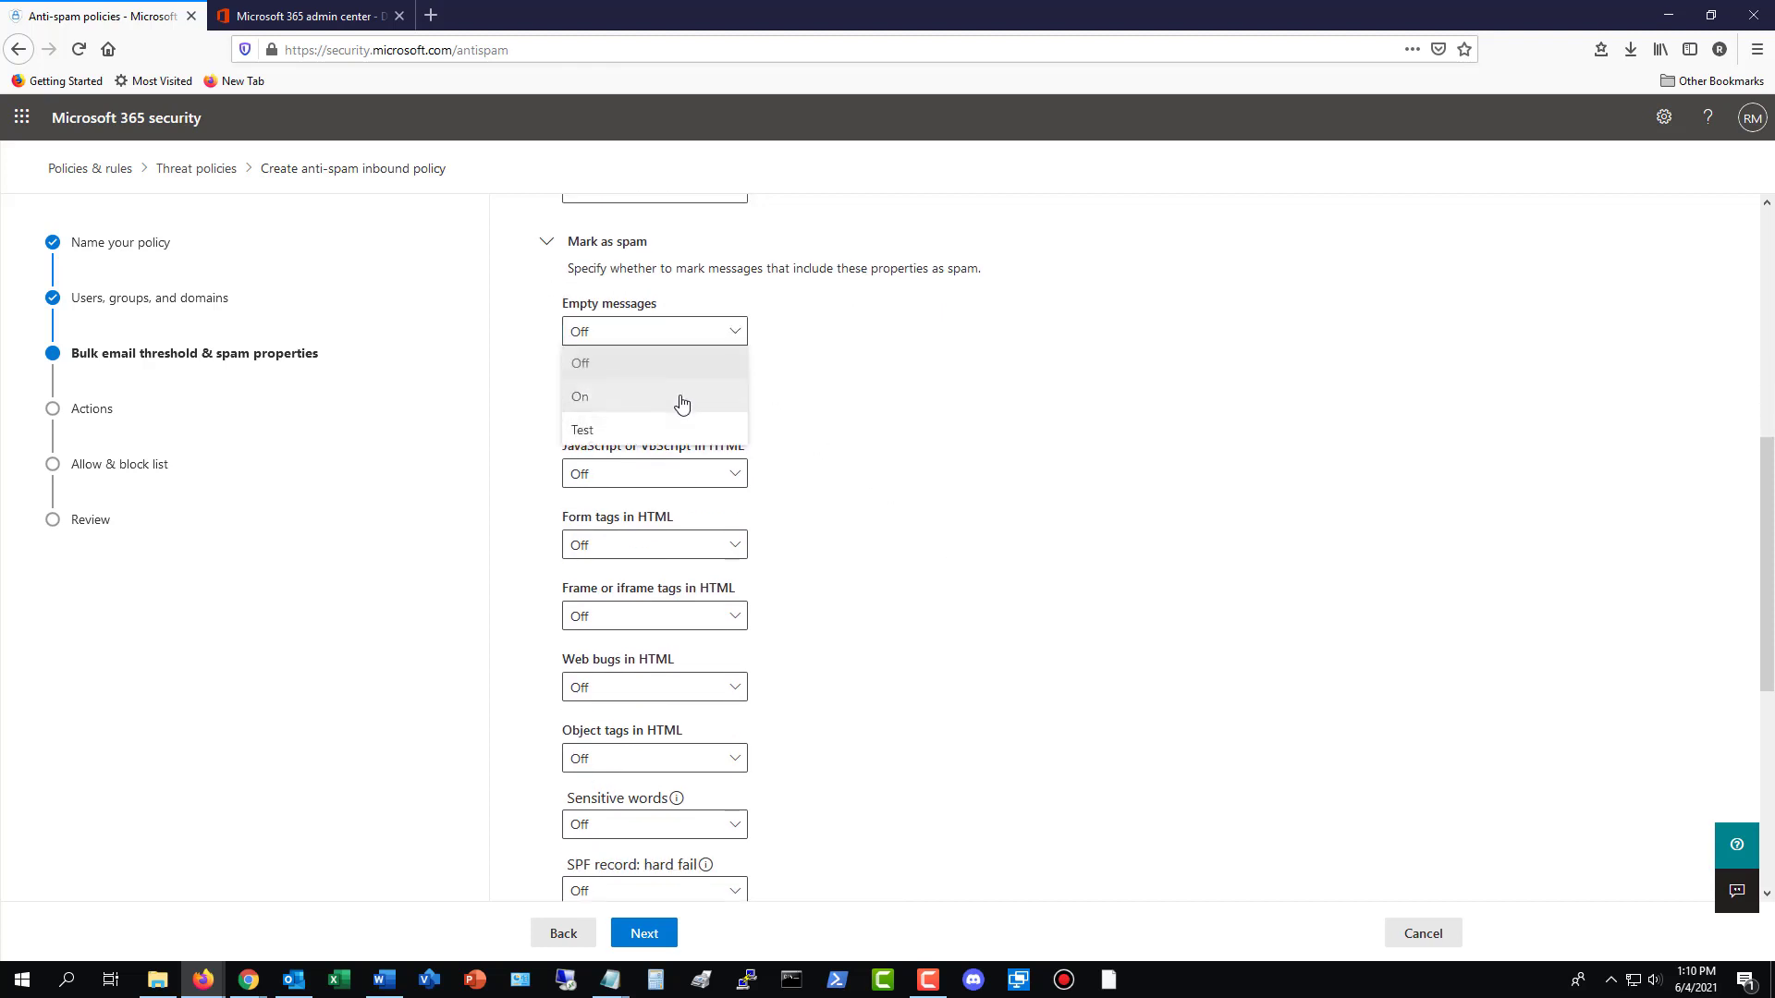
click(682, 397)
click(696, 407)
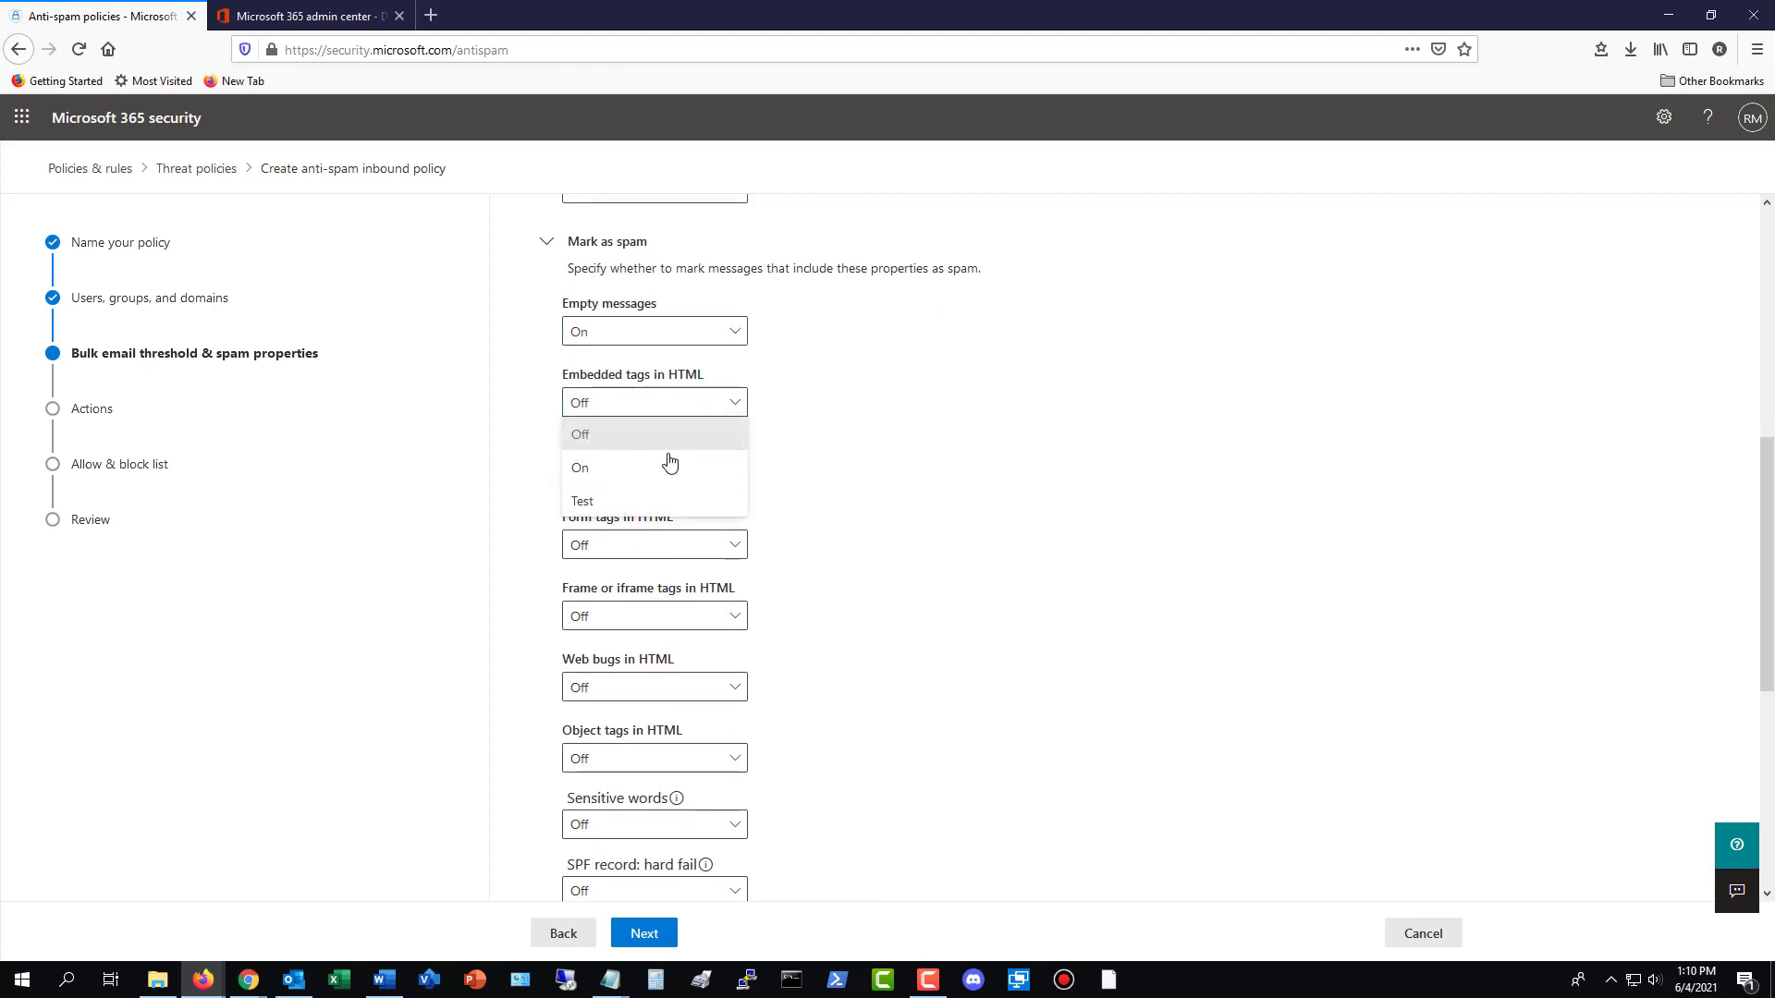
click(669, 493)
click(668, 497)
click(662, 541)
click(664, 553)
click(664, 610)
- Turn On Frame or iframe tags, Web bugs, Object tags, and Sensitive words
scroll(689, 658, down, 3)
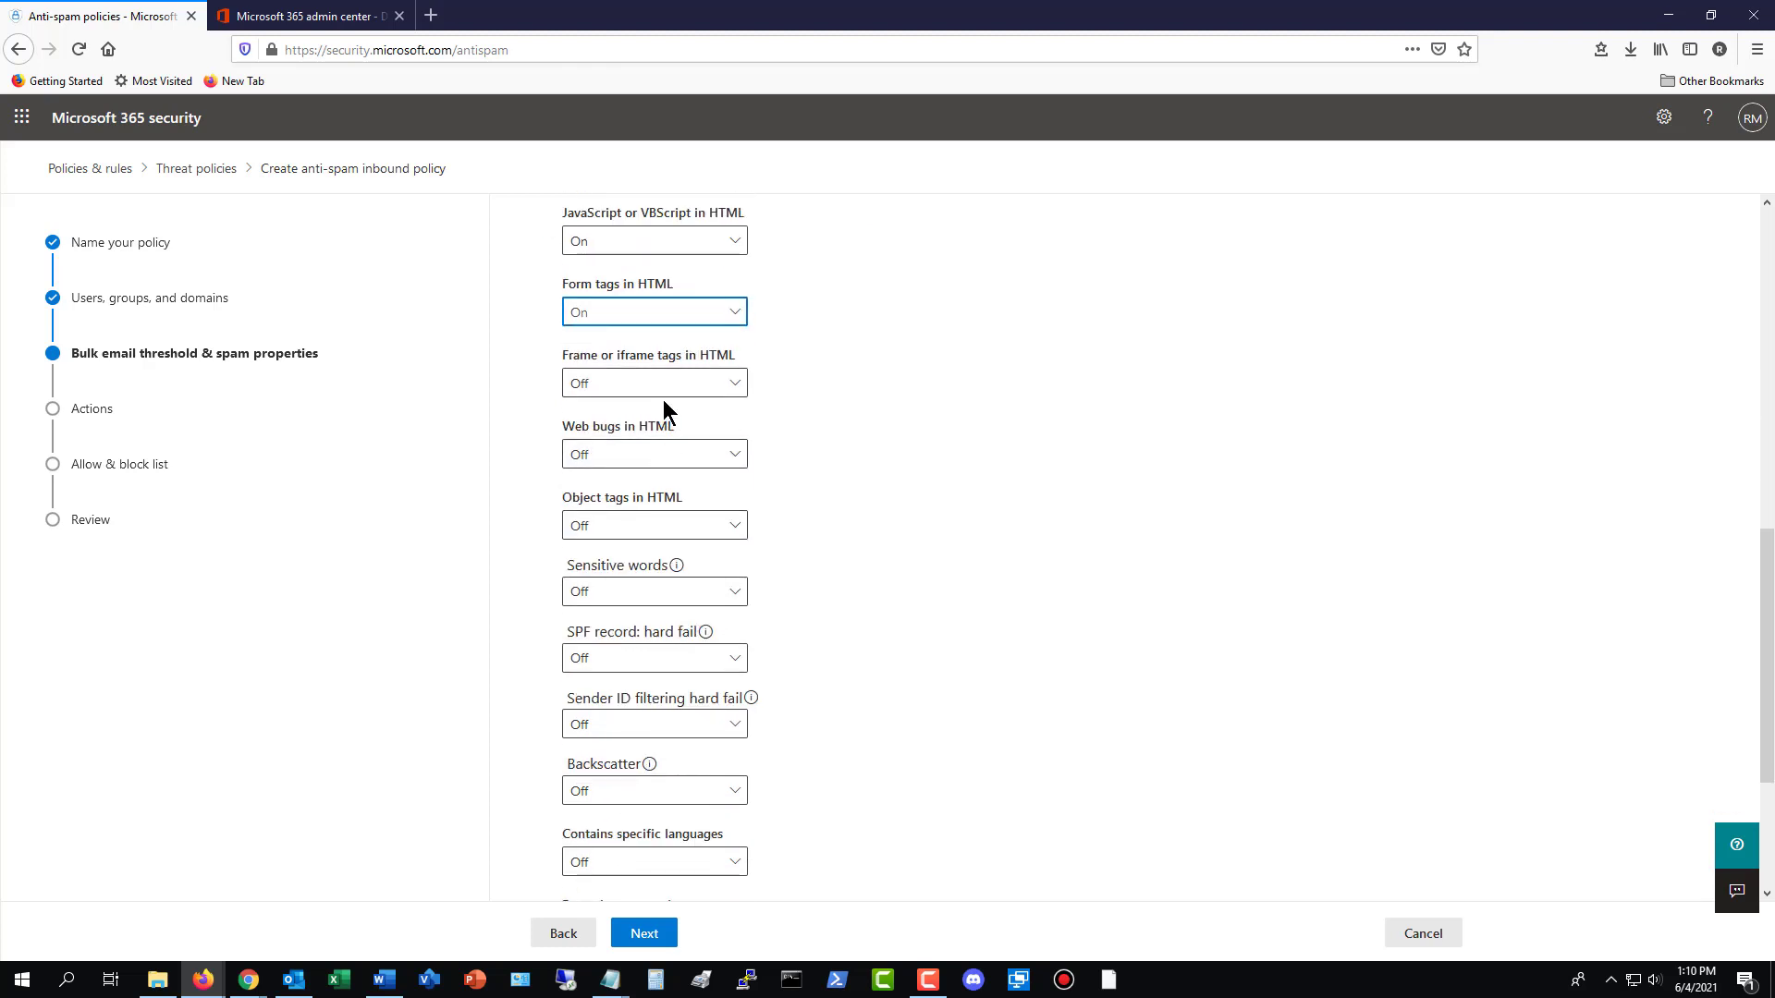
click(663, 400)
click(660, 451)
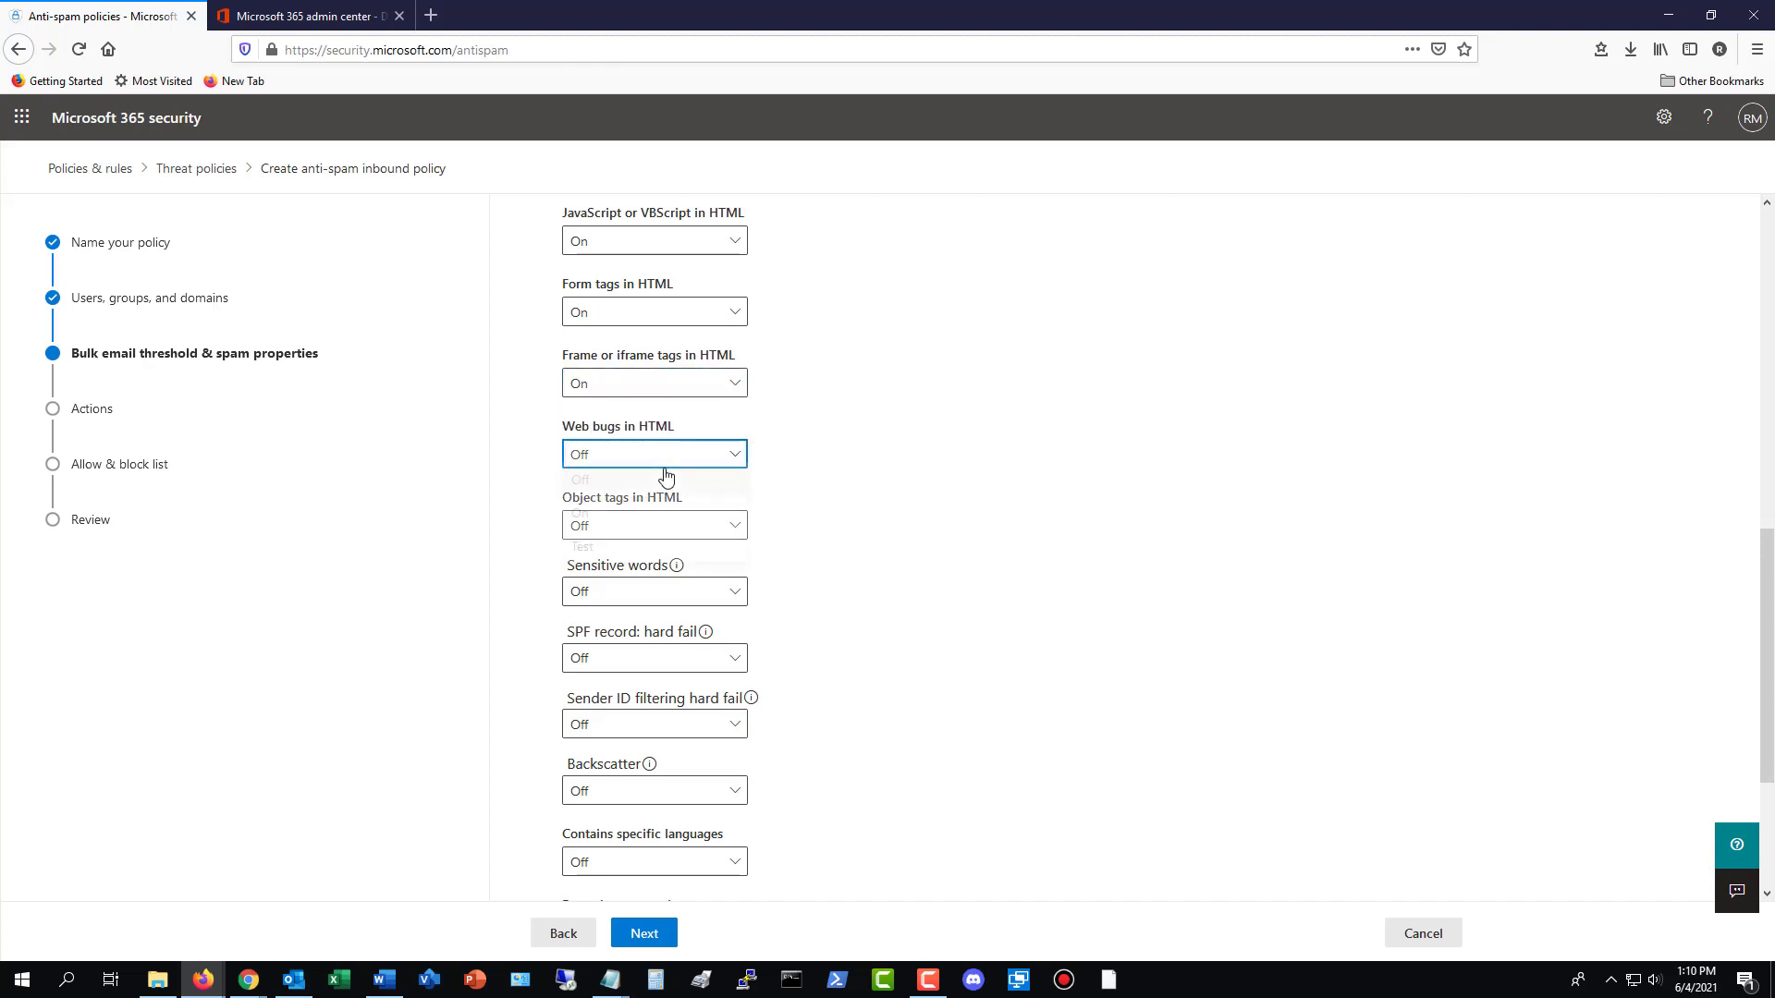
click(663, 457)
click(660, 524)
click(658, 527)
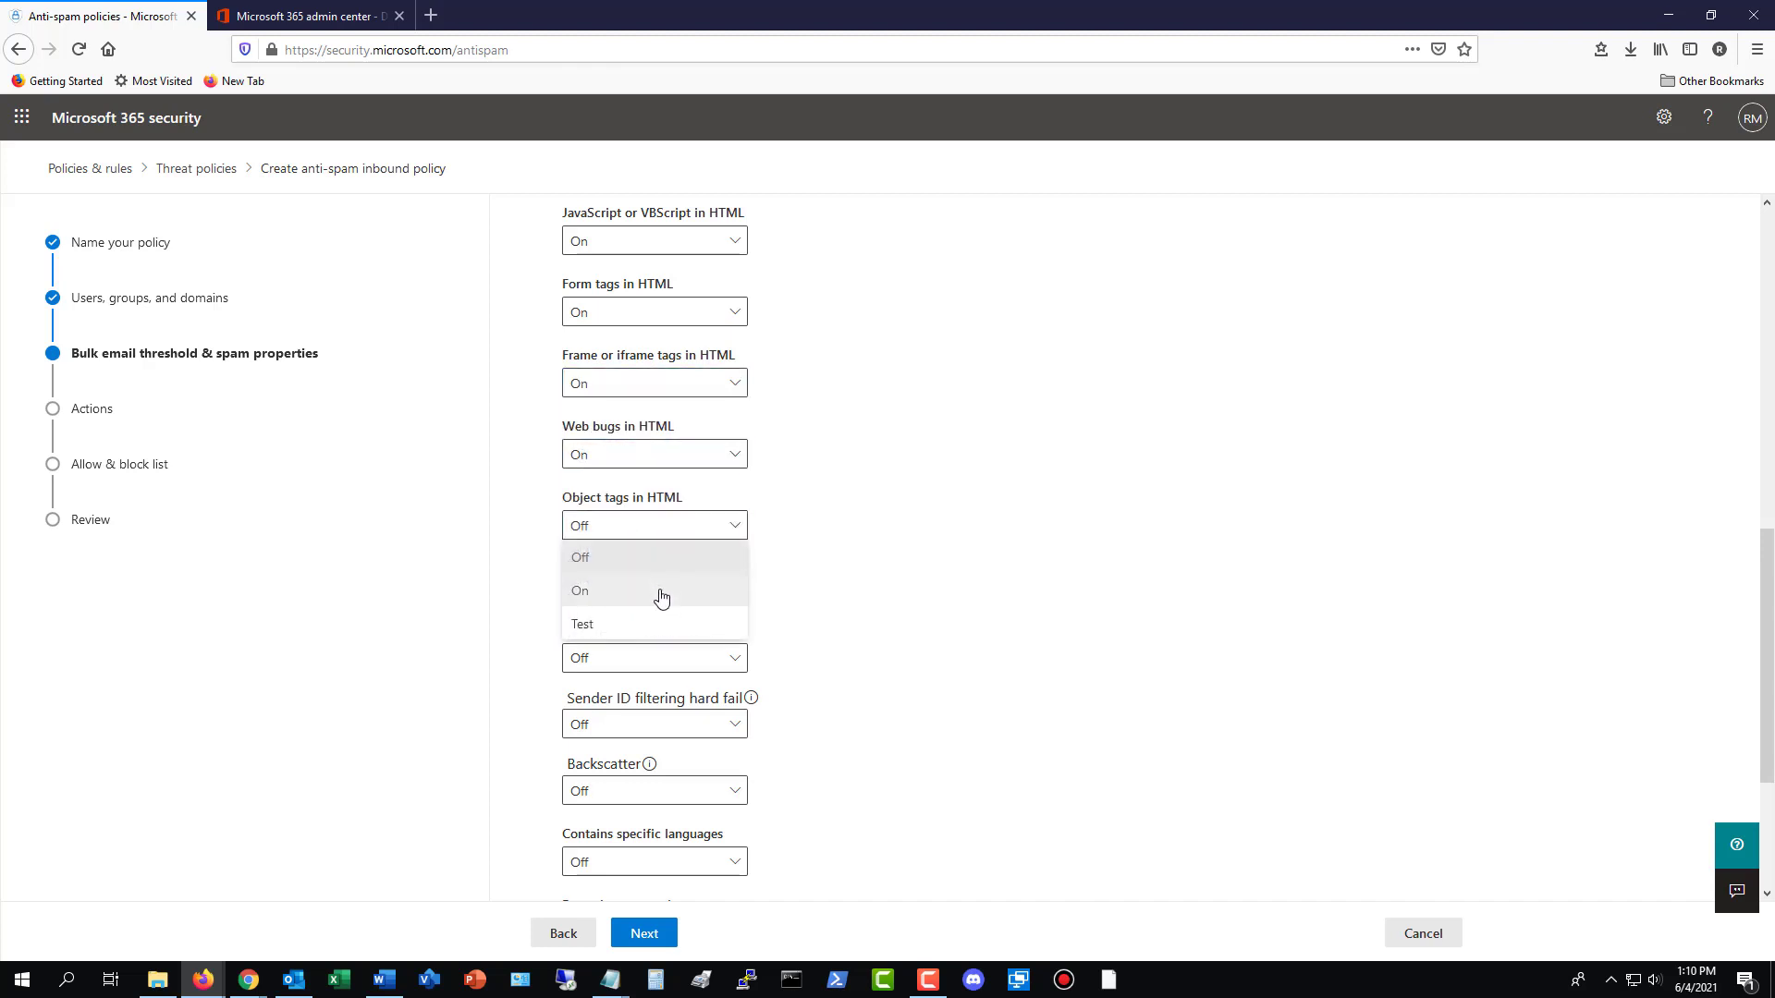
click(656, 594)
click(655, 597)
click(647, 654)
- Turn On SPF record hard fail, Sender ID filtering hard fail, and Backscatter
click(645, 670)
click(636, 728)
click(638, 666)
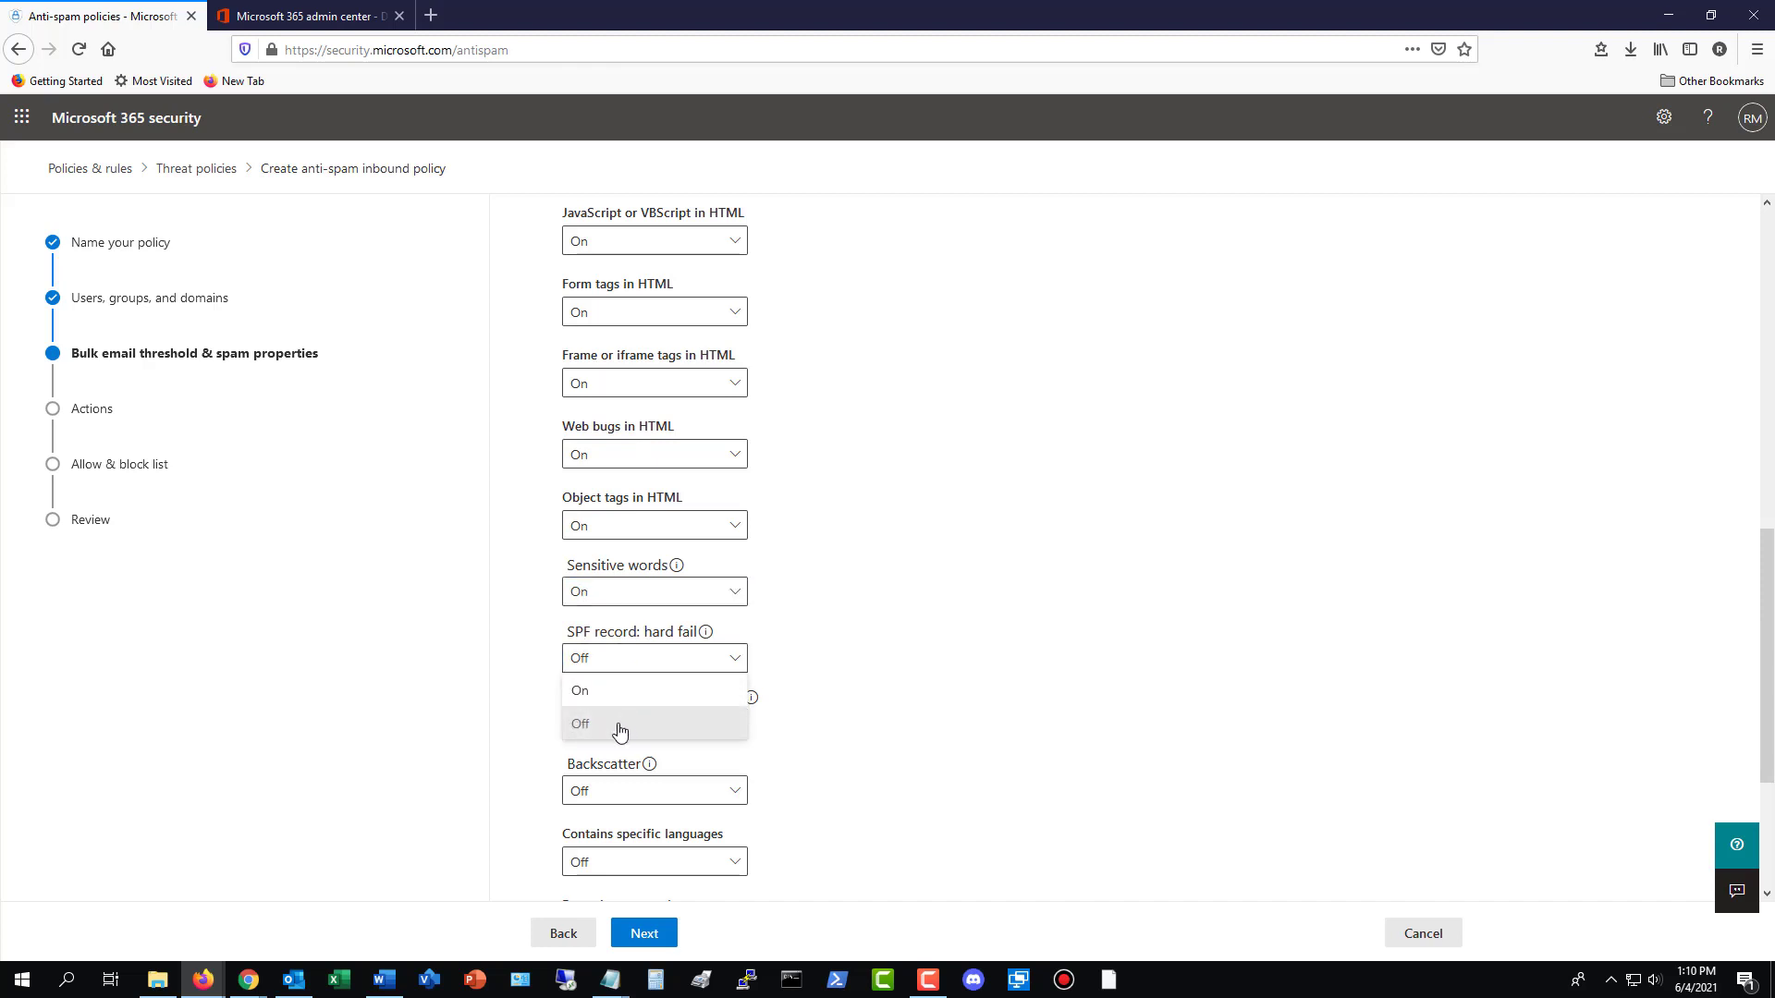
click(636, 701)
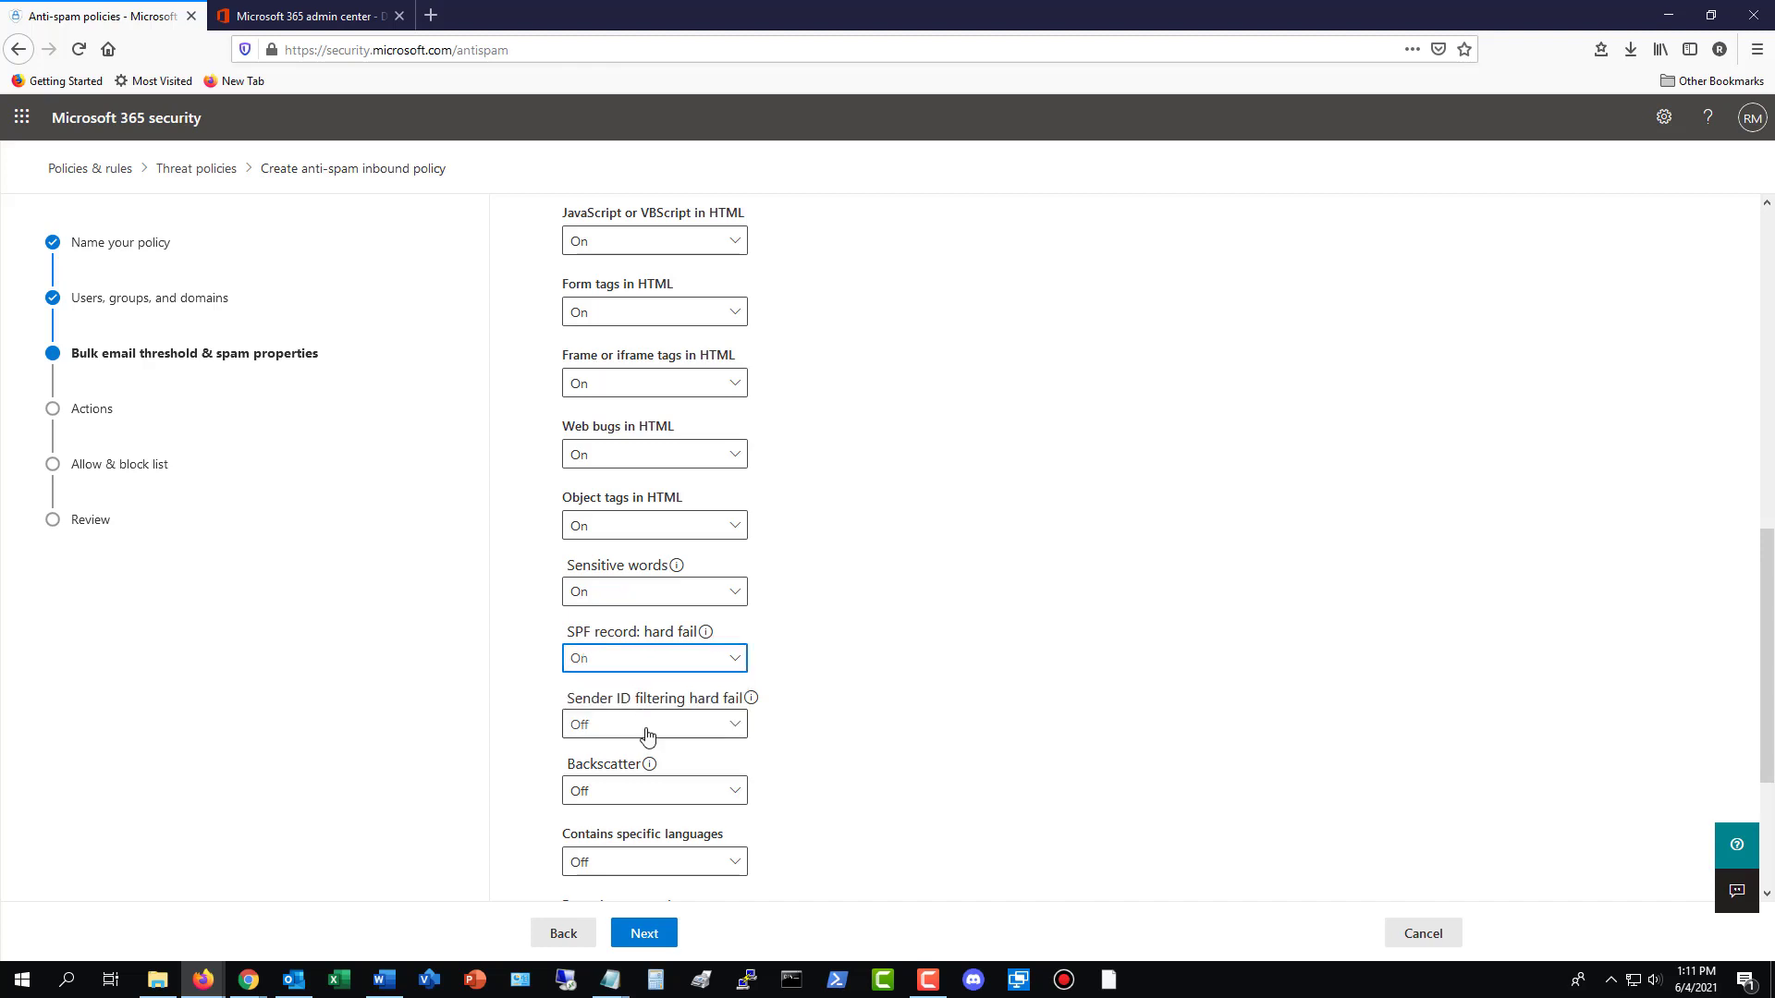
click(645, 736)
click(642, 774)
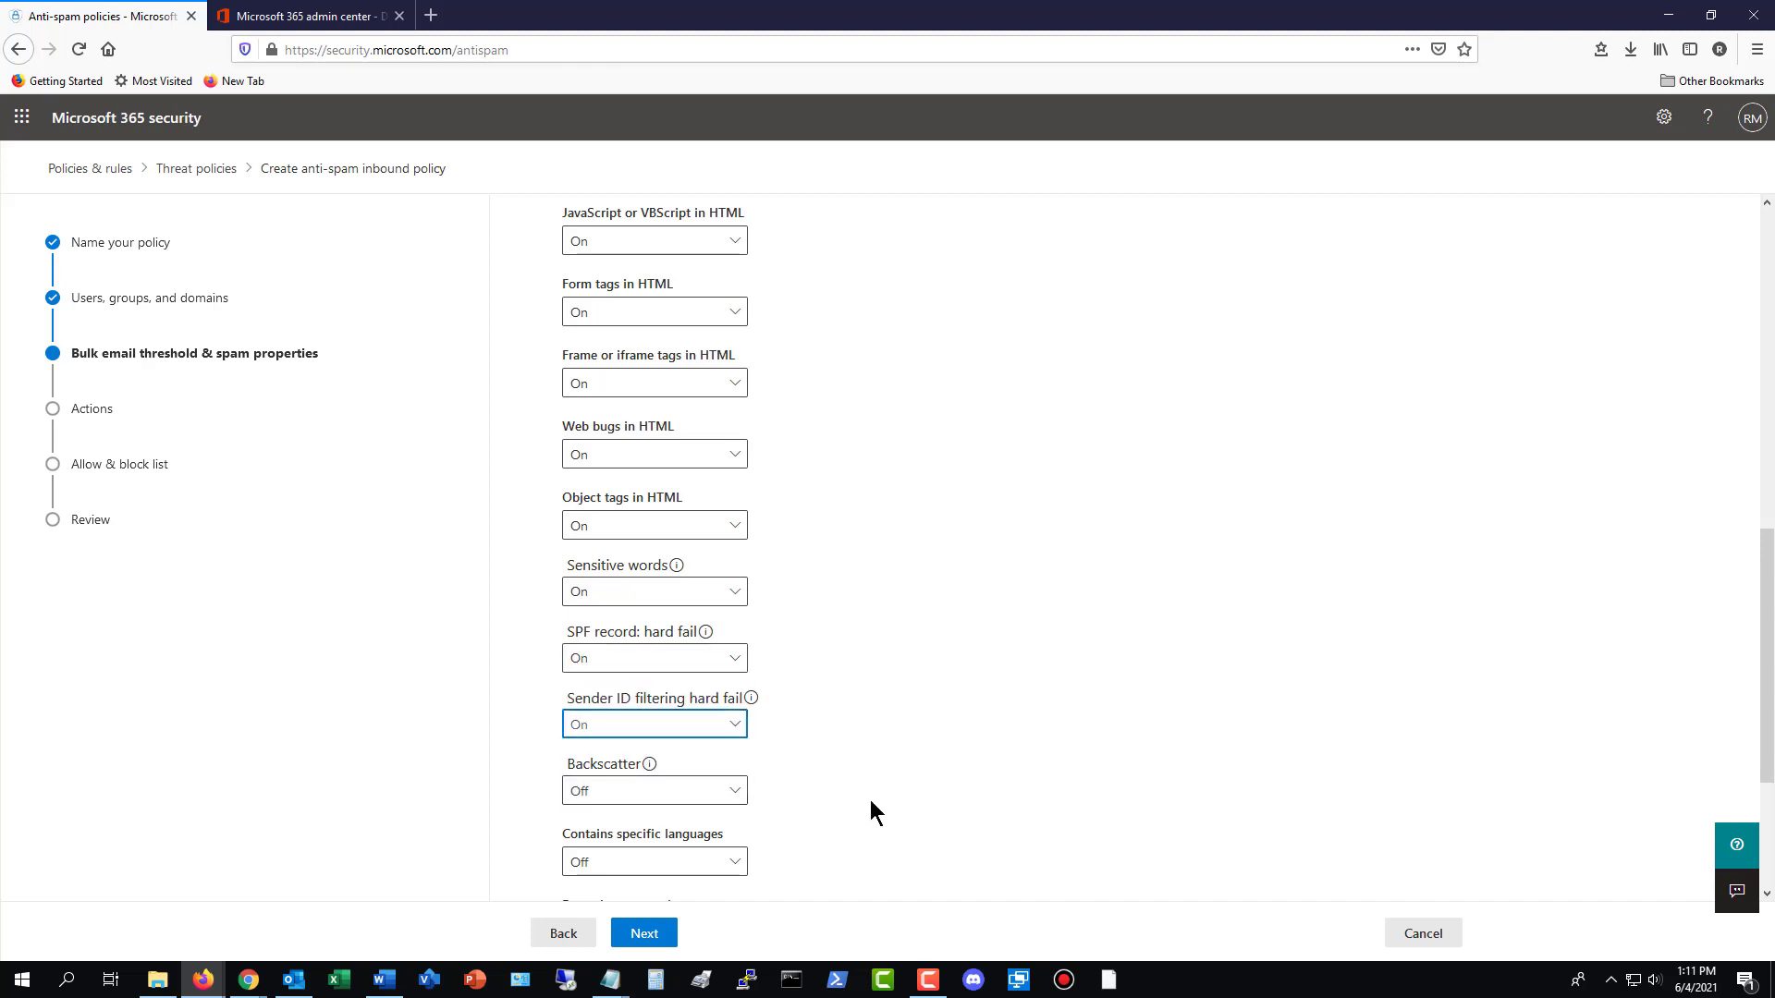
scroll(869, 800, down, 3)
click(702, 534)
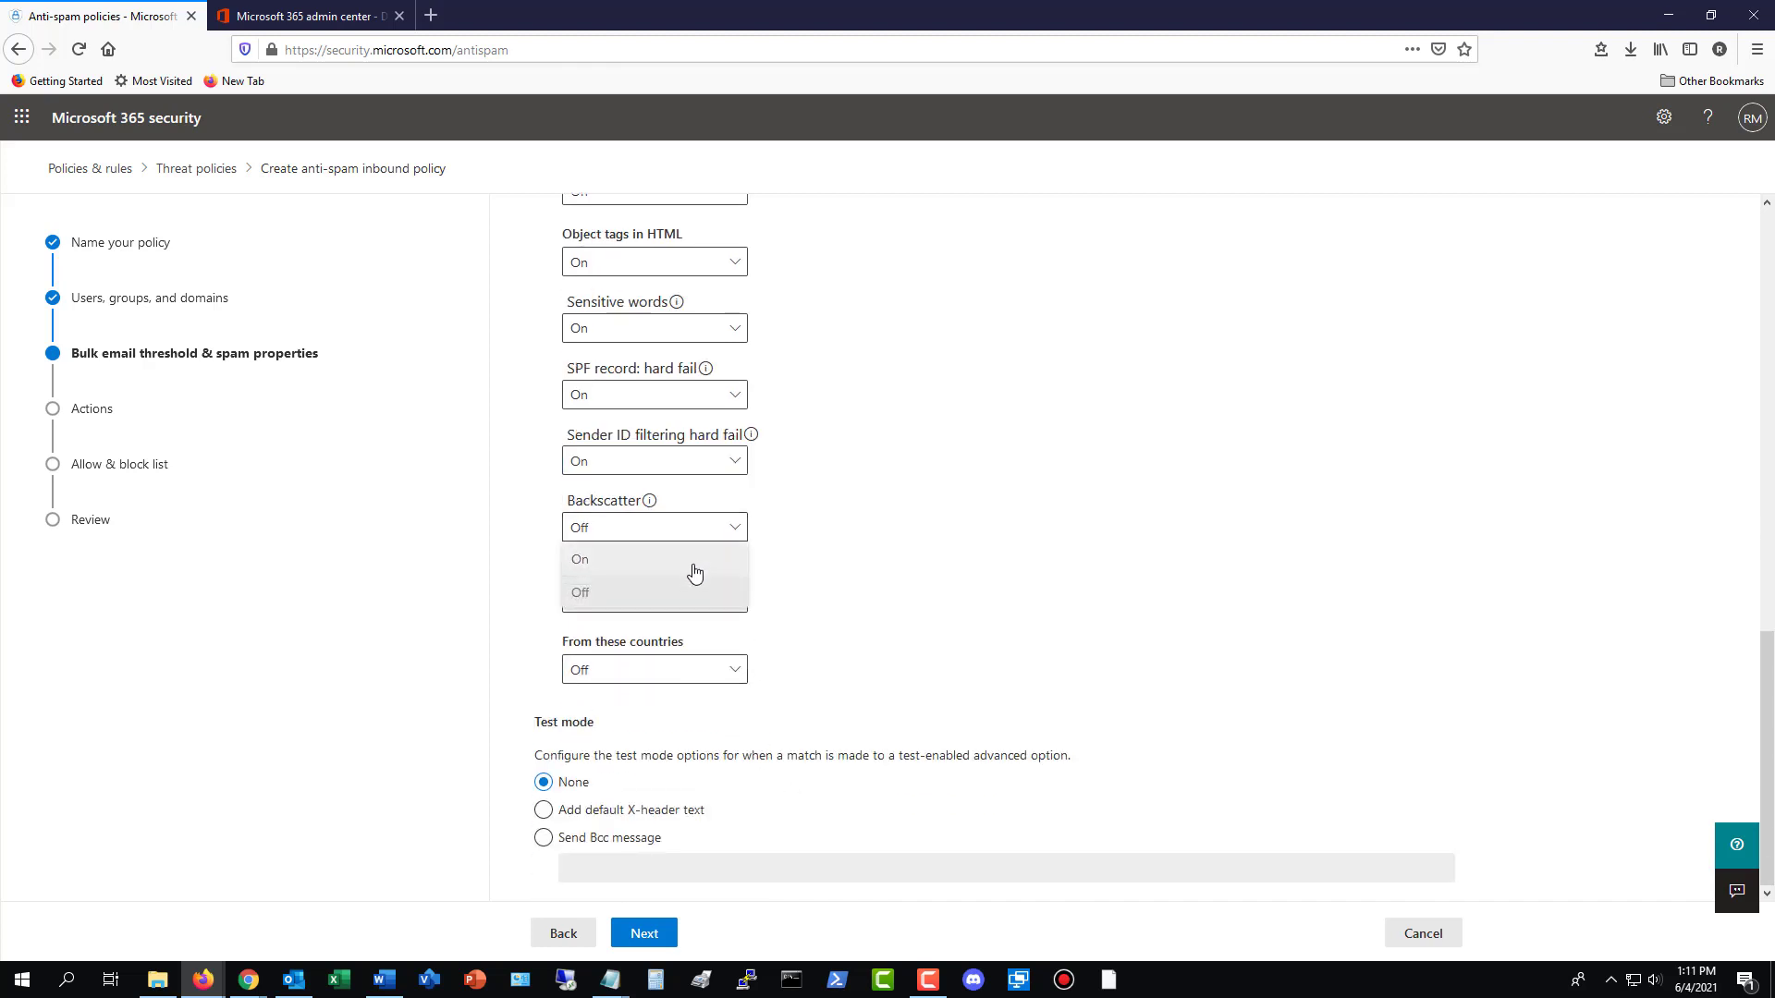
click(695, 568)
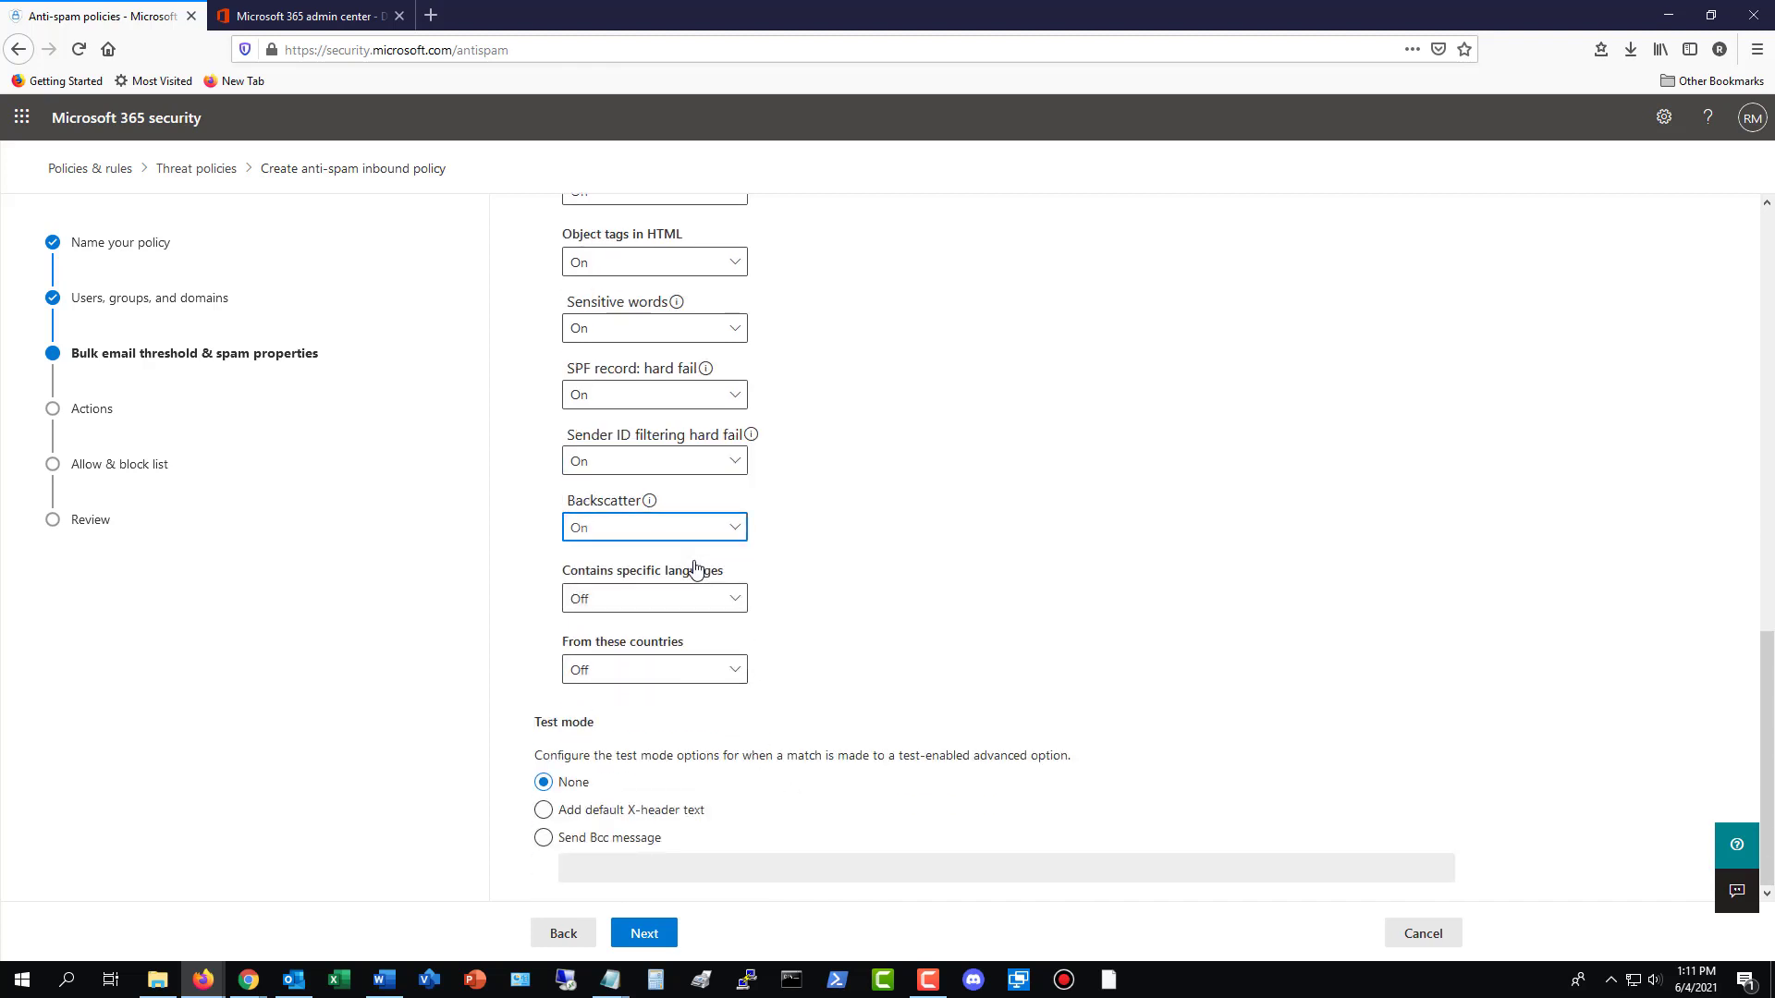
- Try the Contains specific languages and From these countries options, leaving both filters Off
click(740, 605)
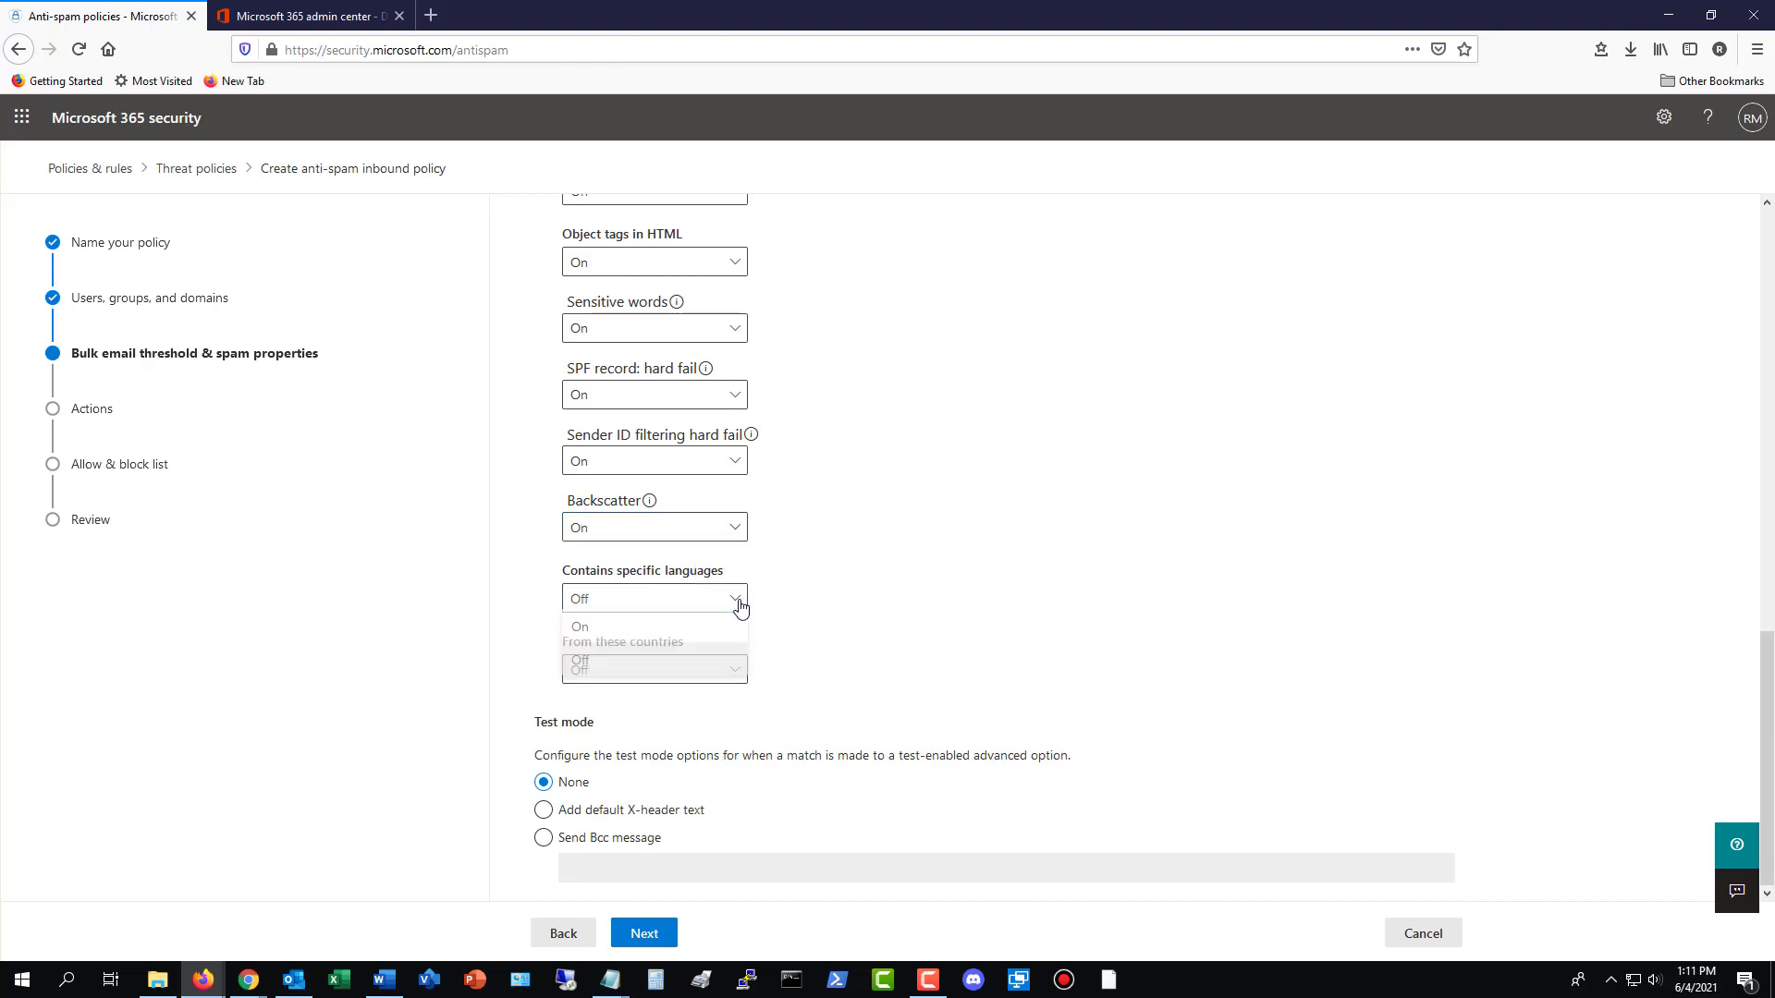
click(688, 626)
click(707, 654)
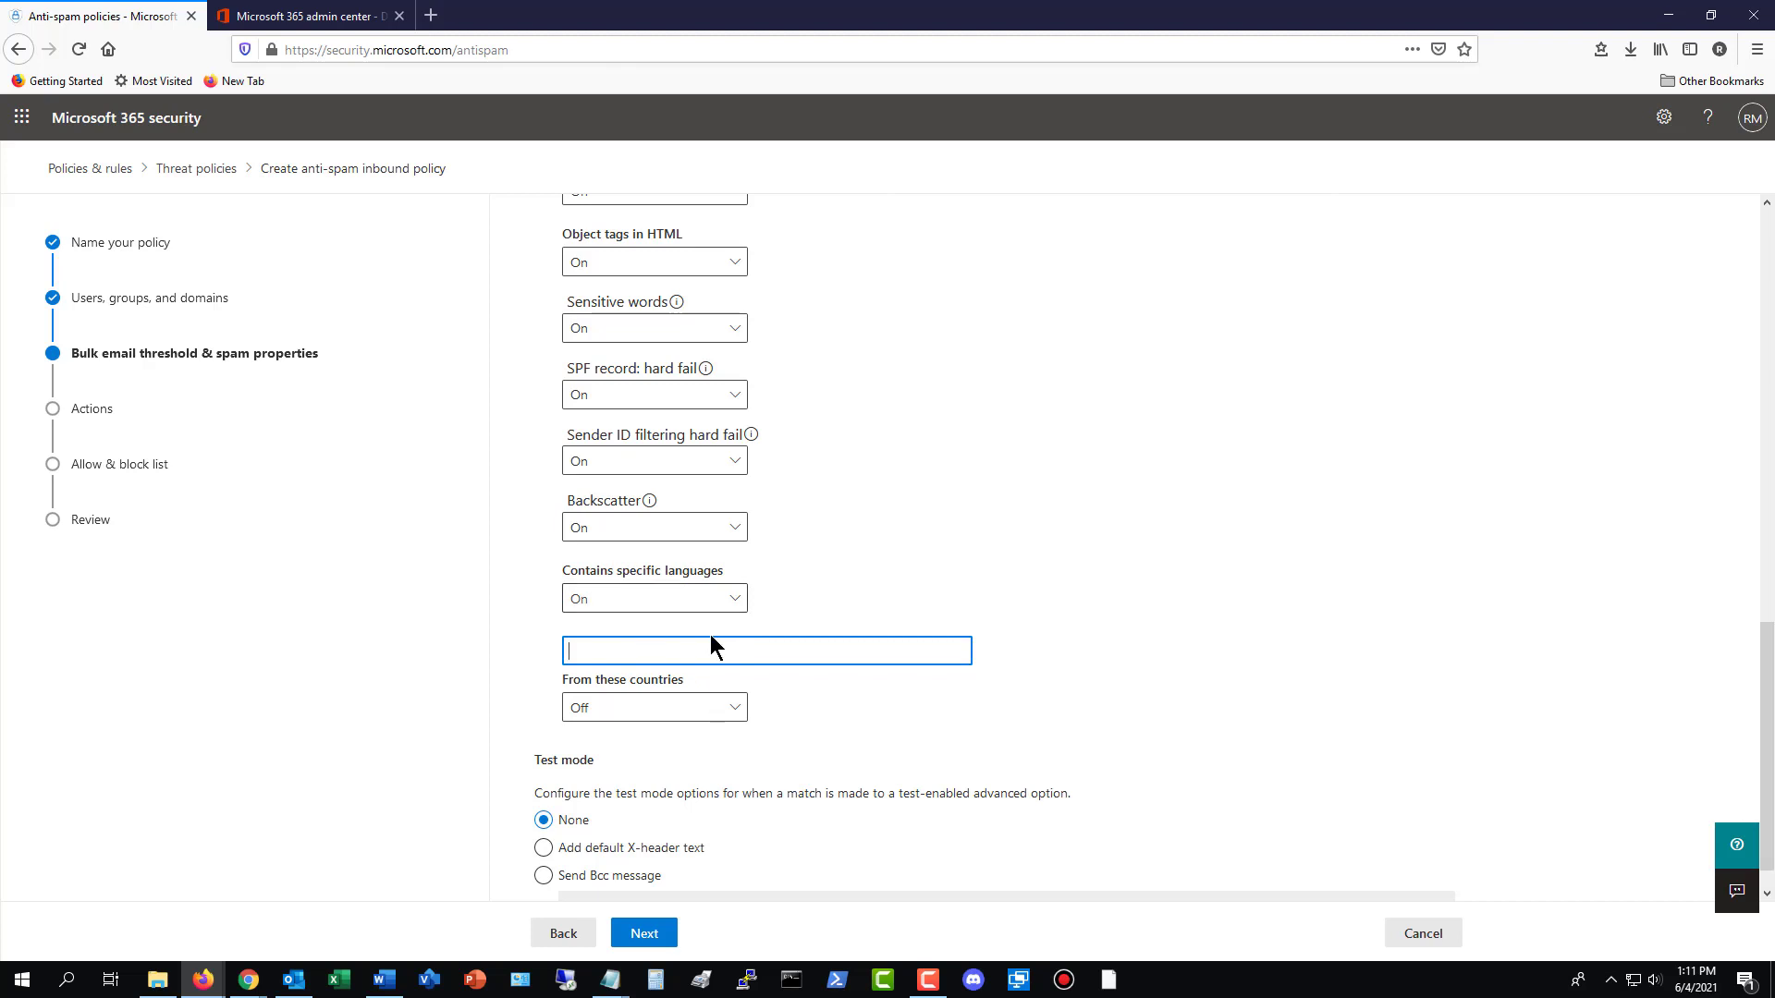
click(737, 712)
click(705, 741)
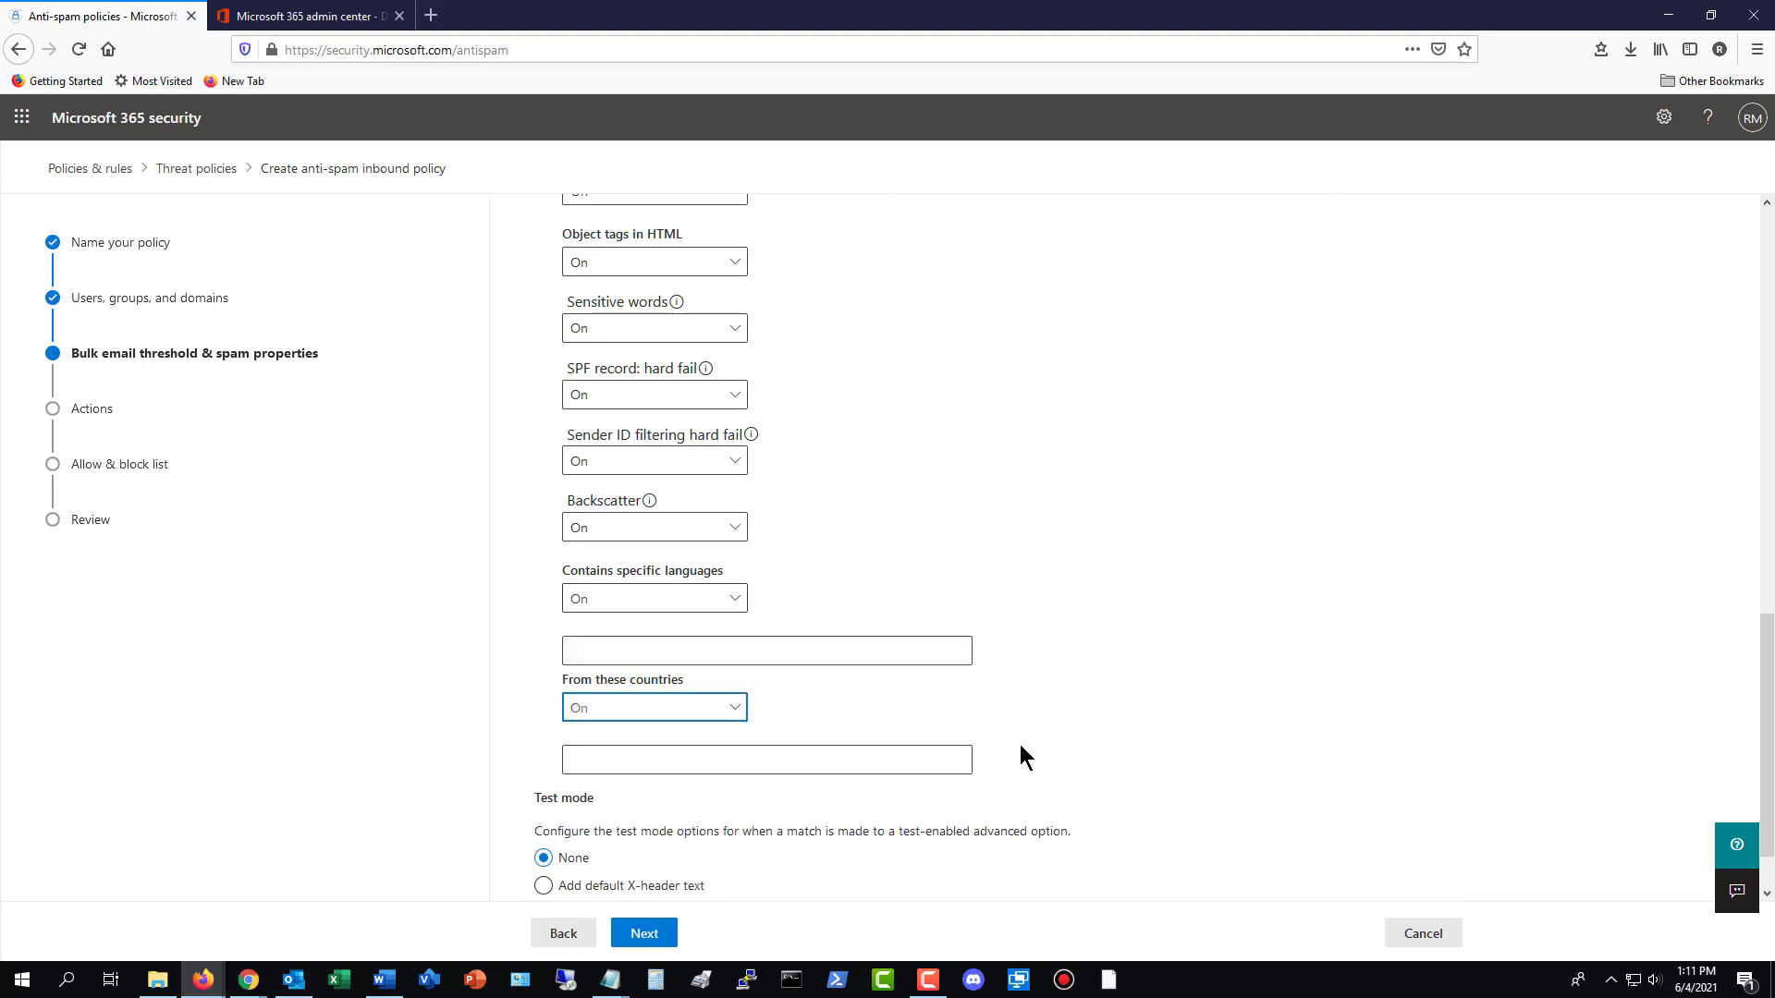
click(756, 756)
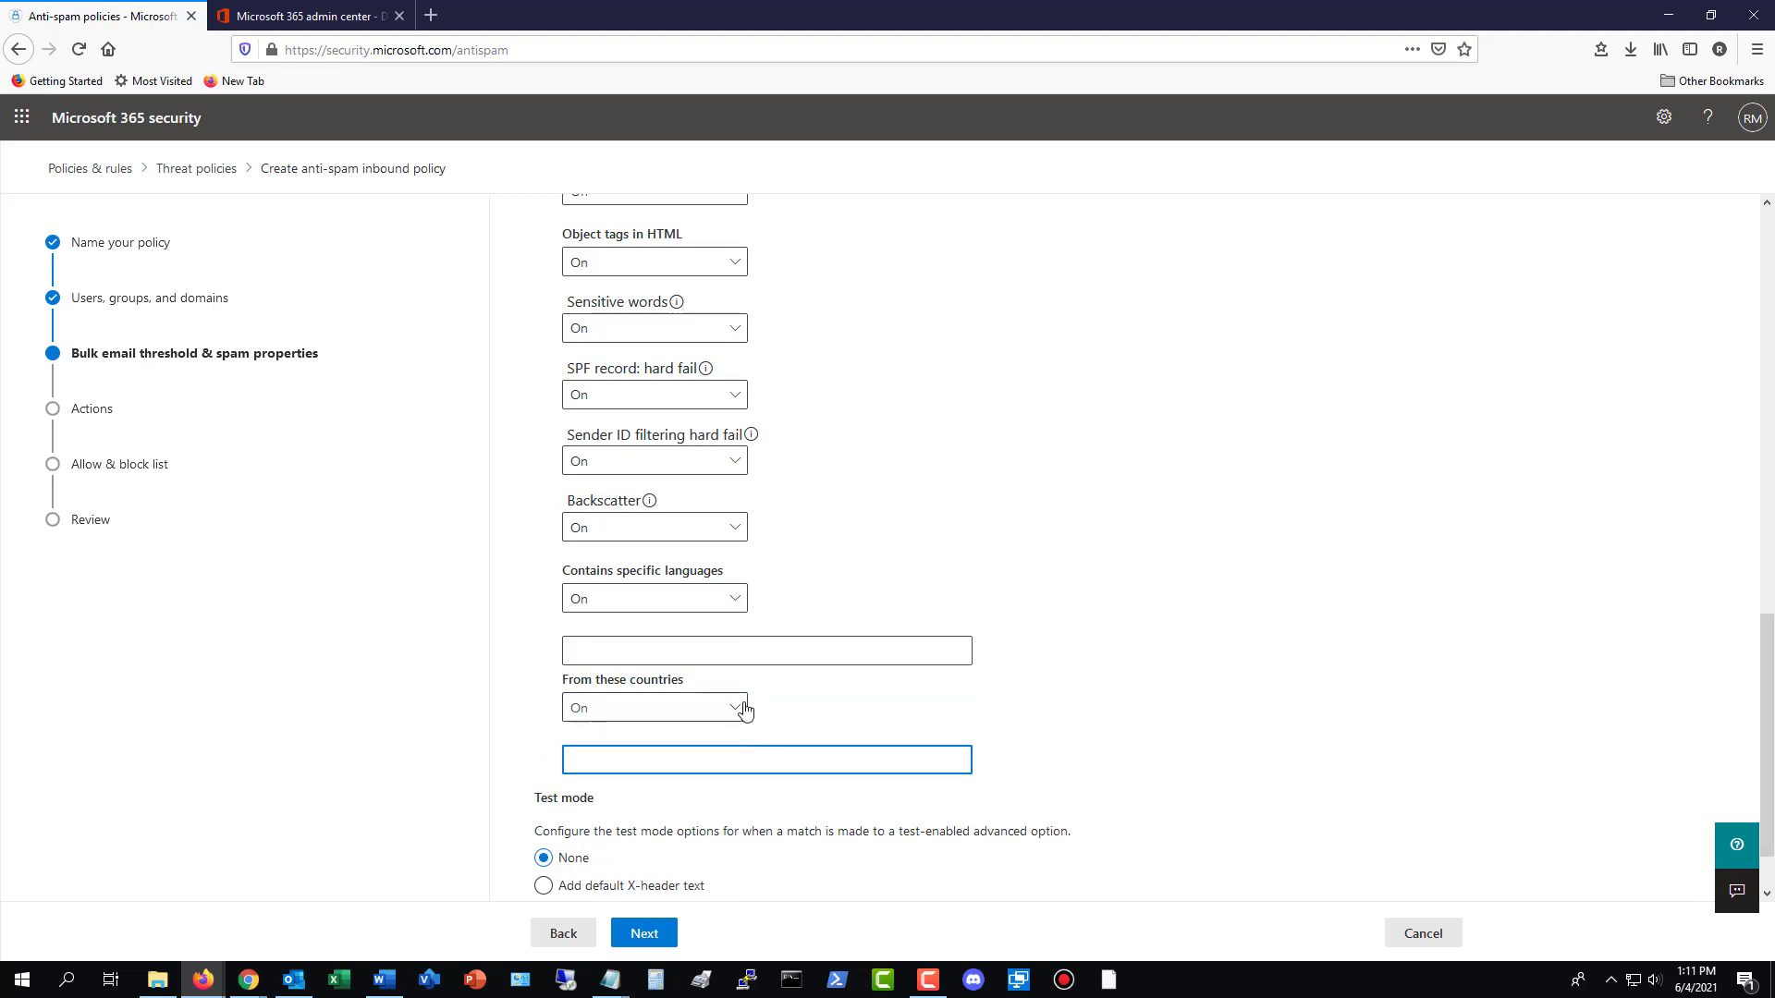
click(767, 651)
scroll(1117, 647, down, 1)
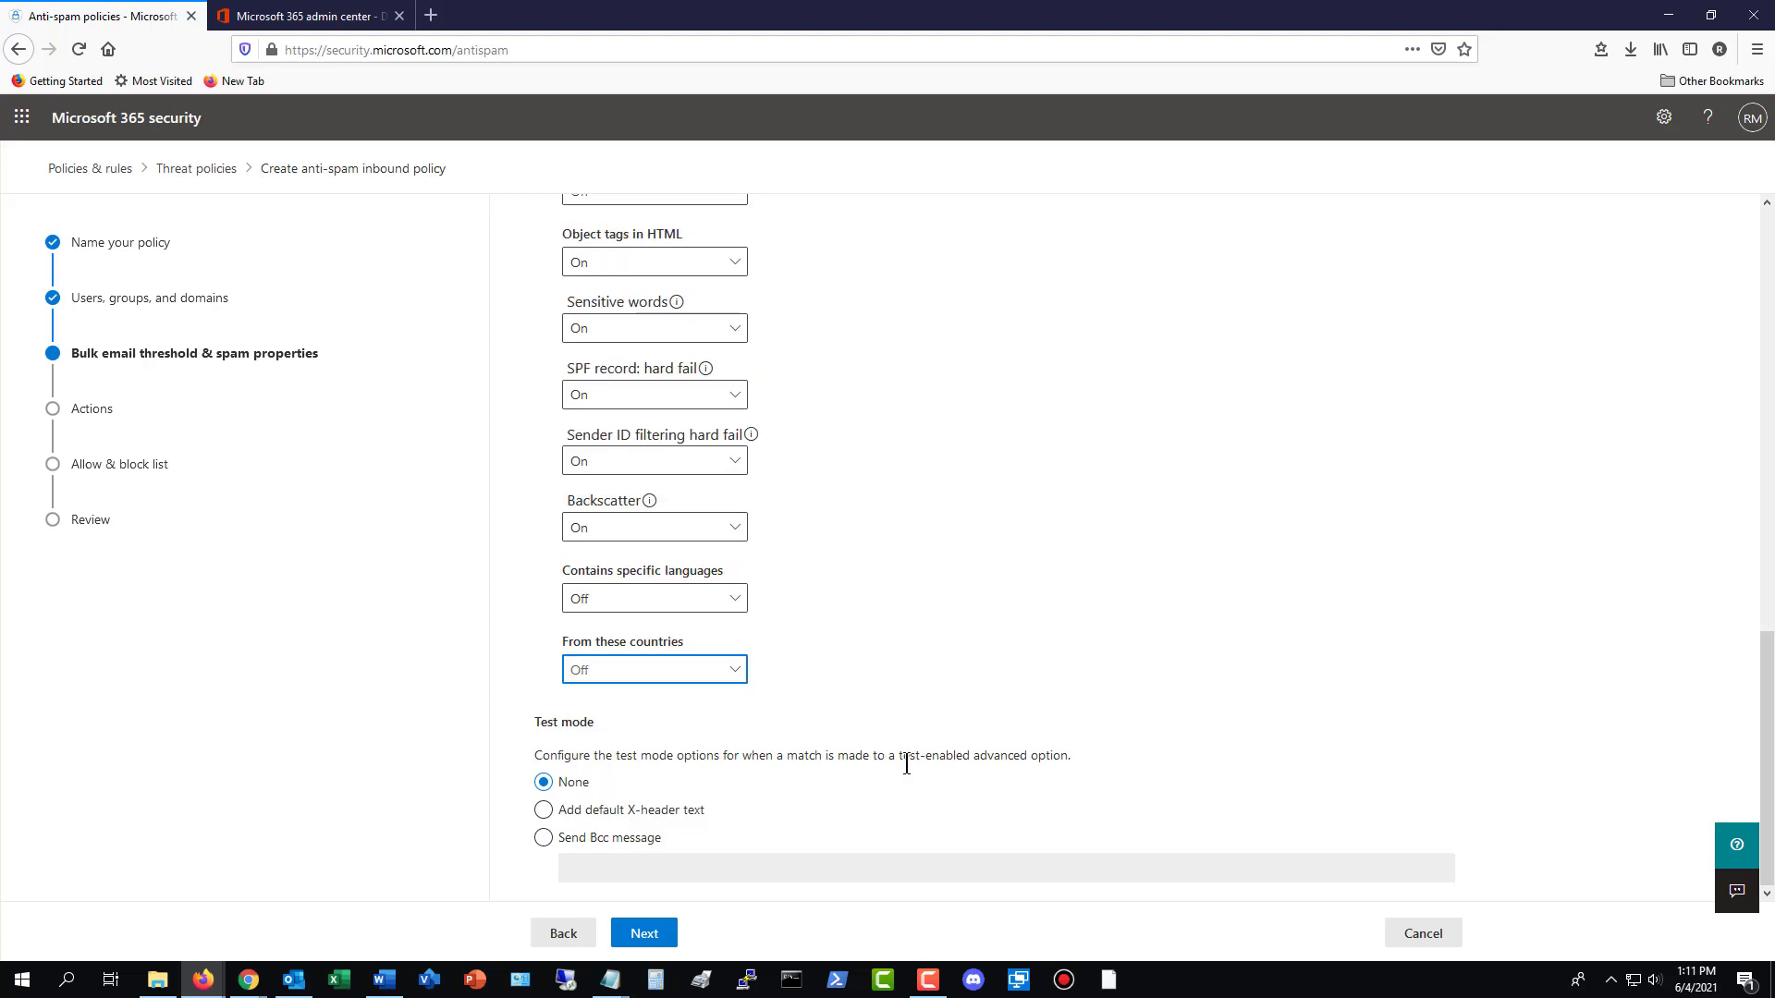
- Have test mode add the default X-header text instead of a Bcc copy, then advance
click(544, 838)
click(595, 866)
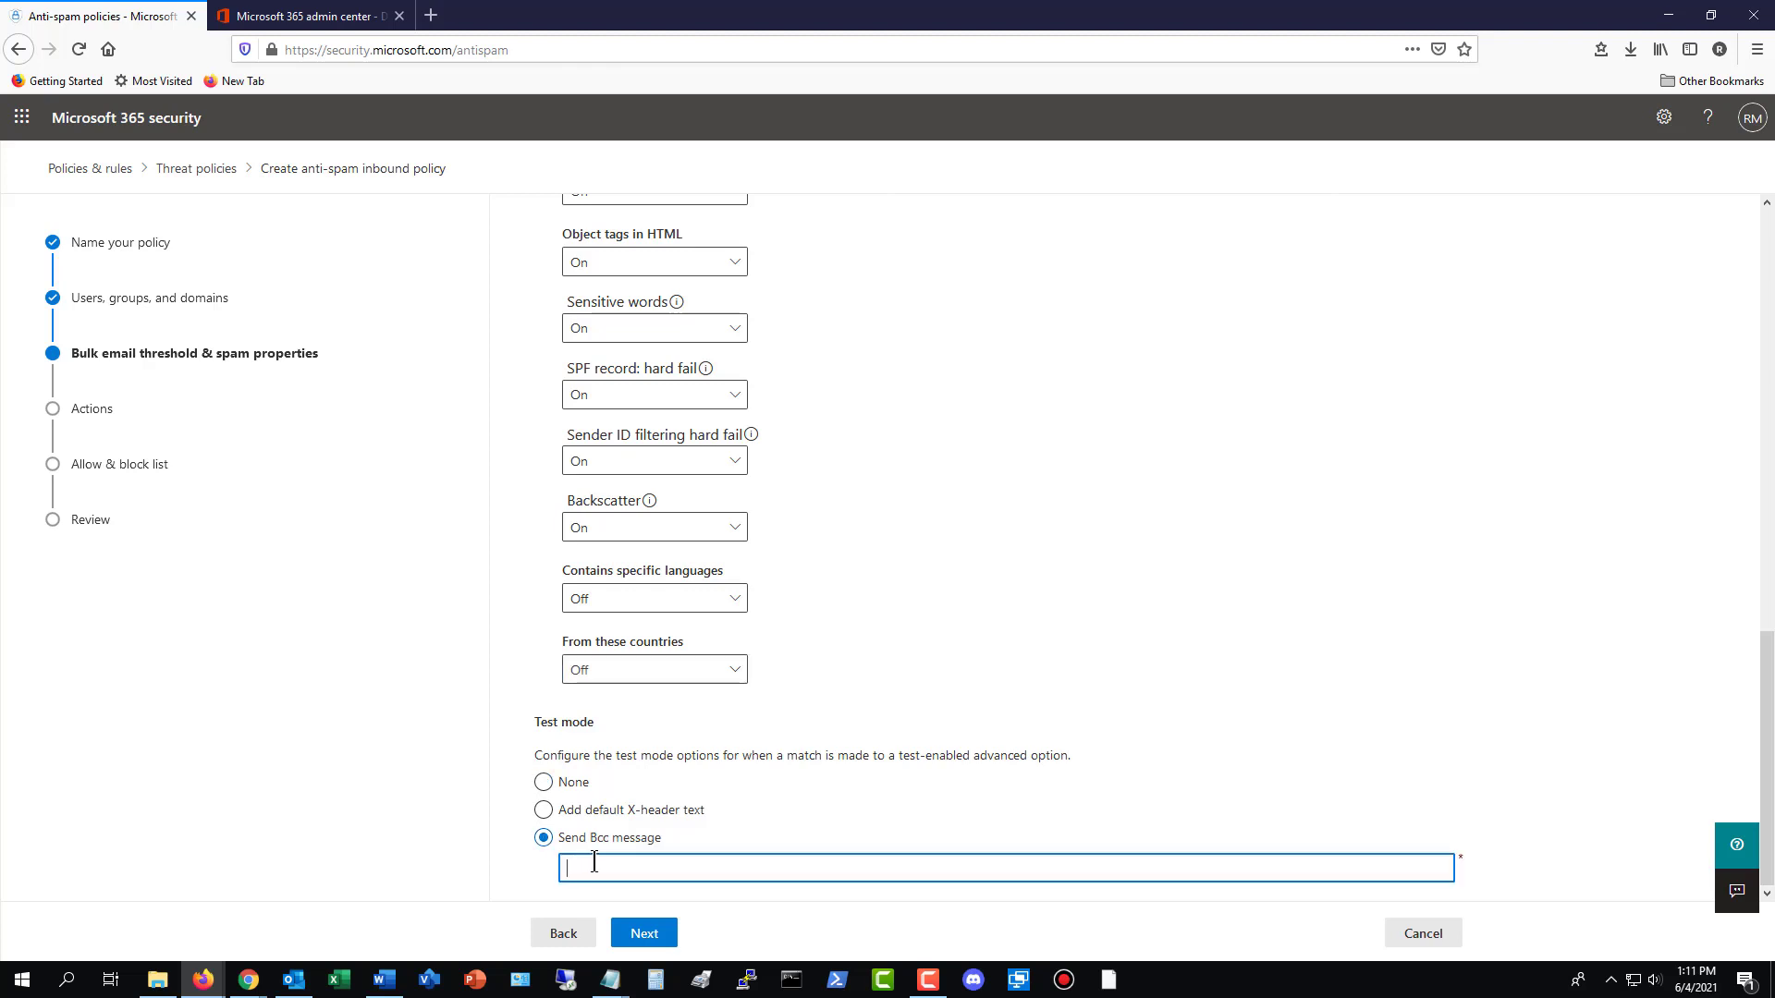
click(544, 810)
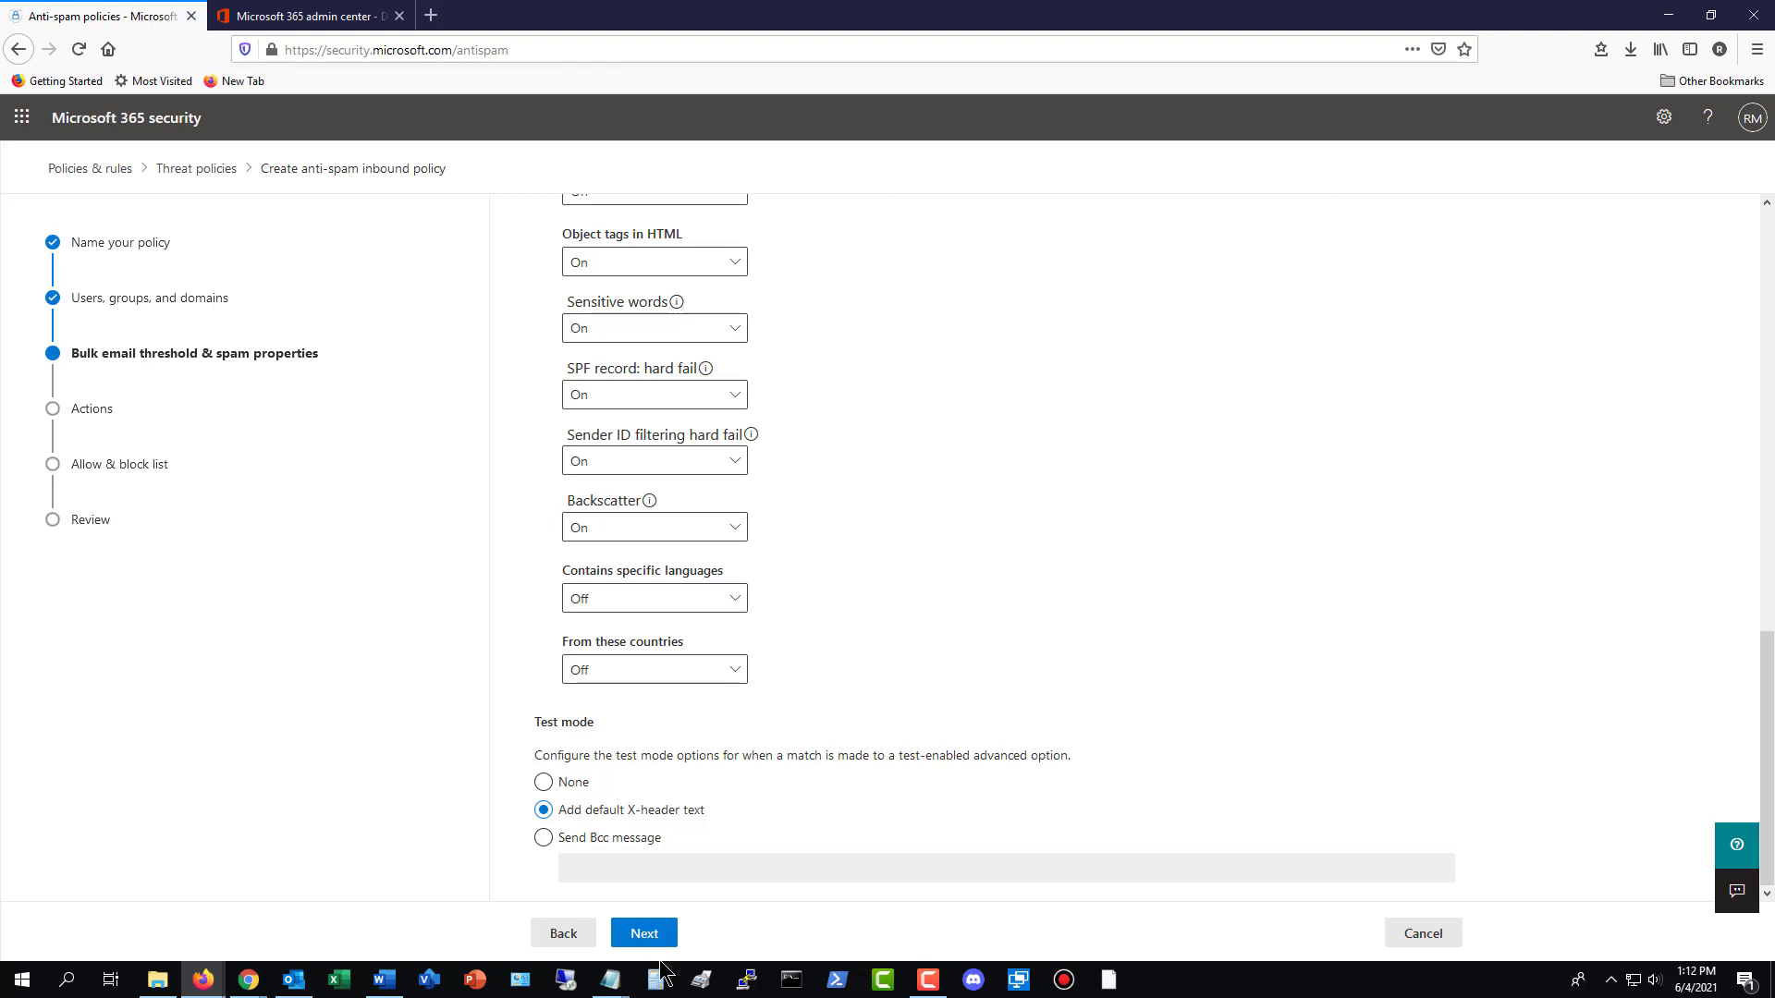
click(644, 934)
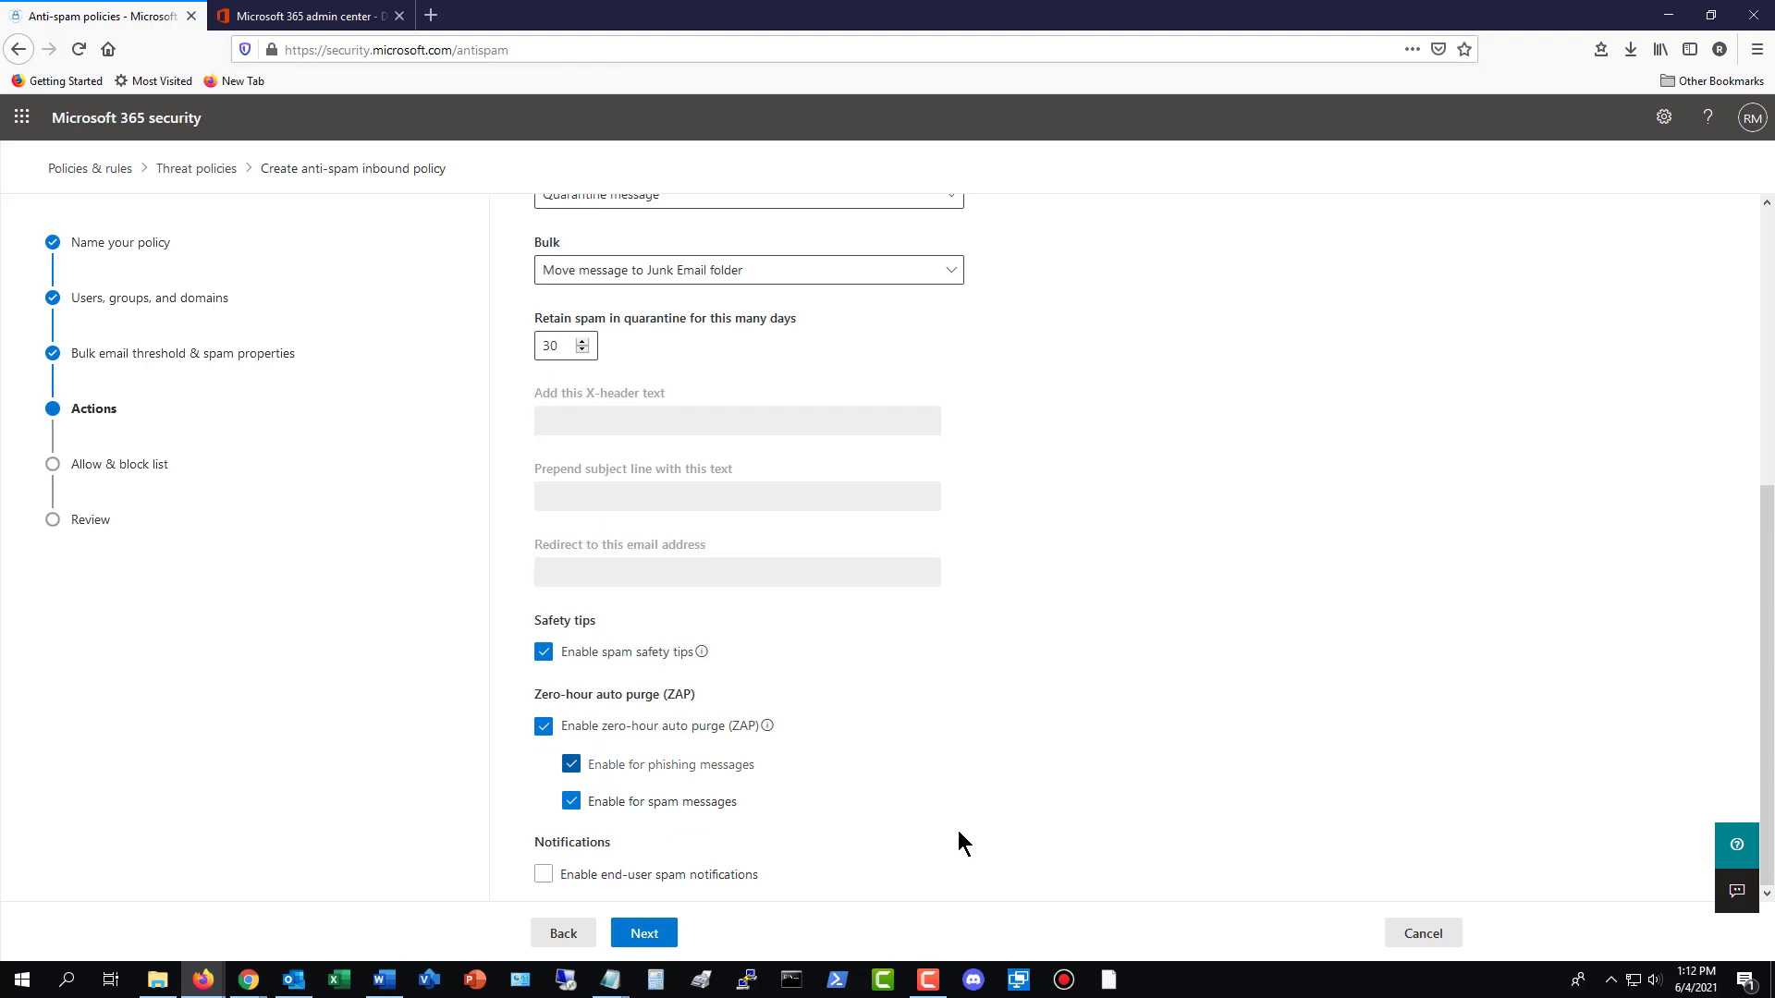
- Review the spam actions, keeping spam moved to the Junk Email folder
scroll(730, 874, up, 5)
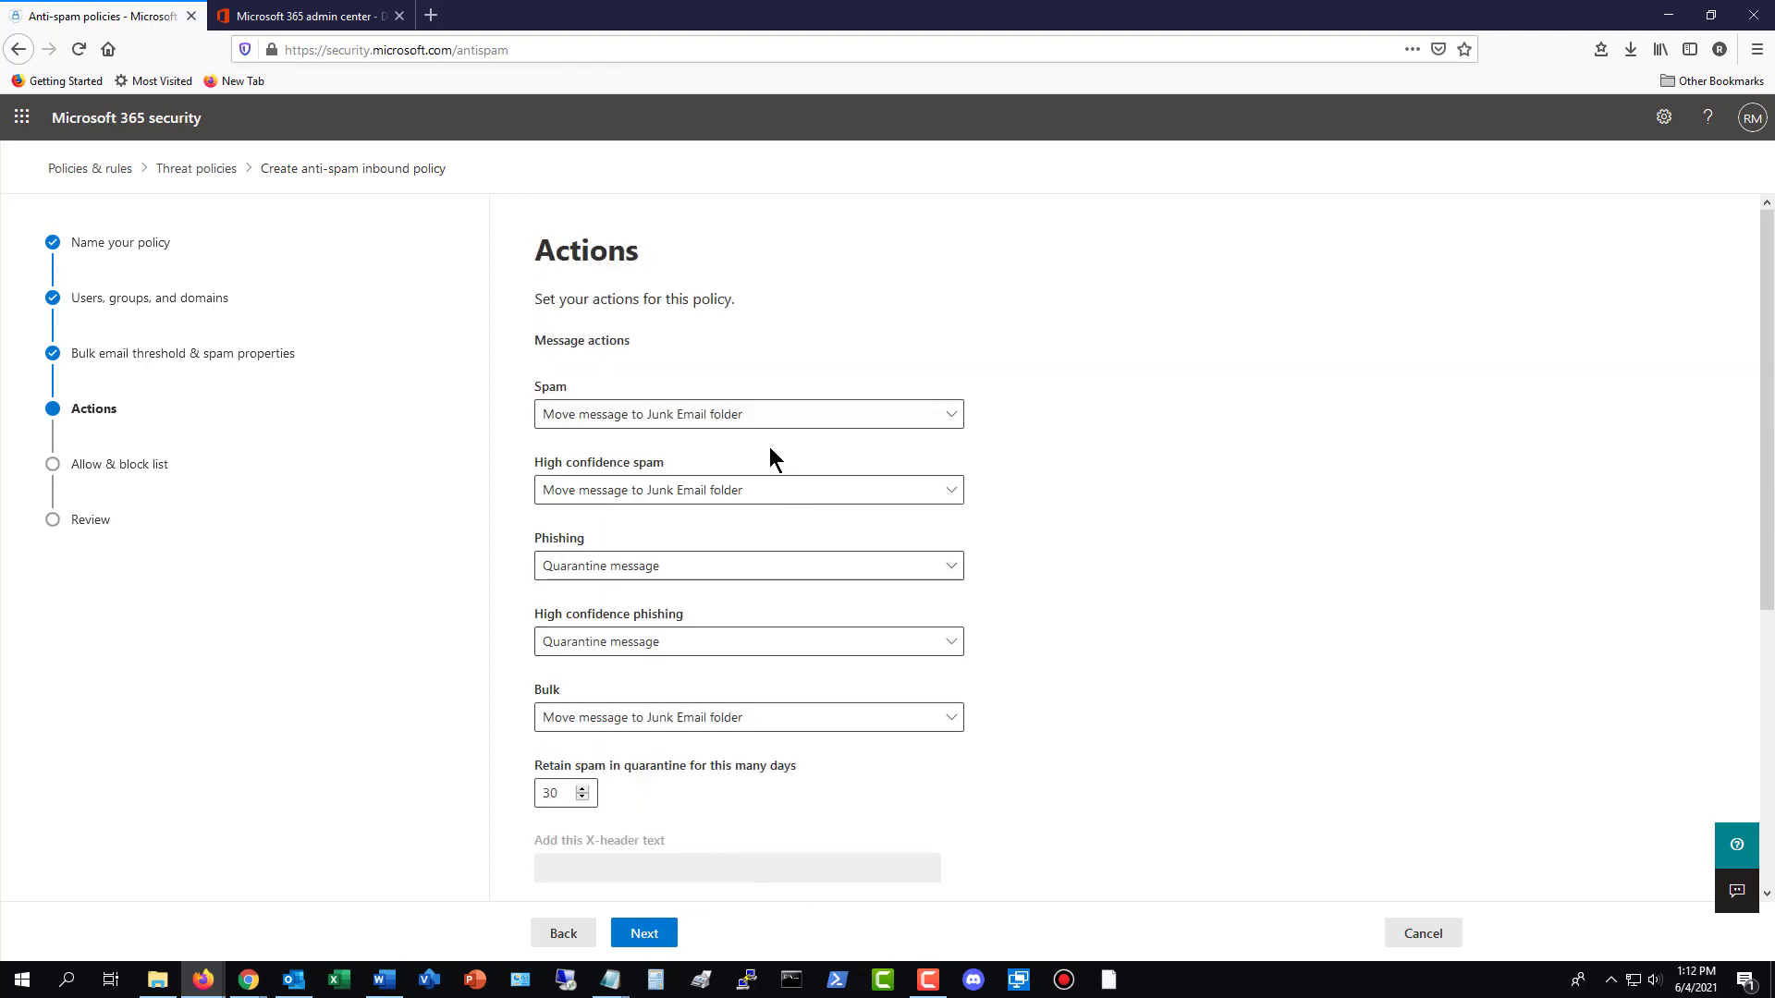
click(829, 428)
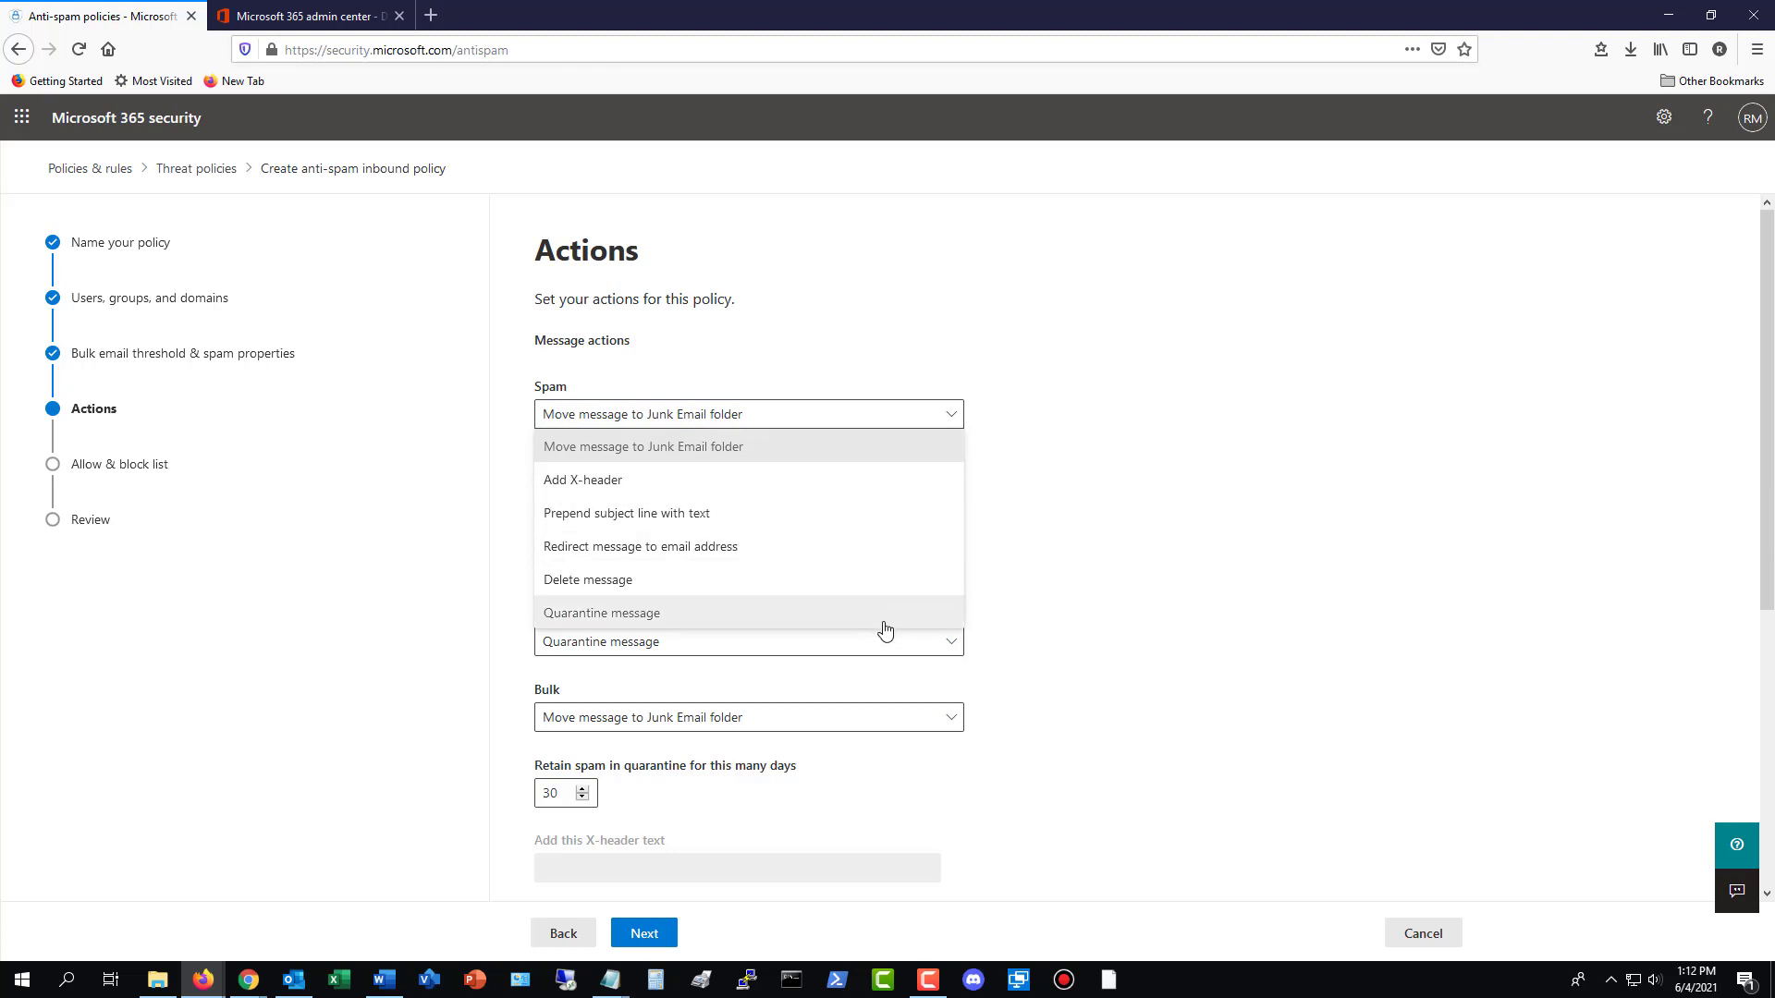
click(1150, 496)
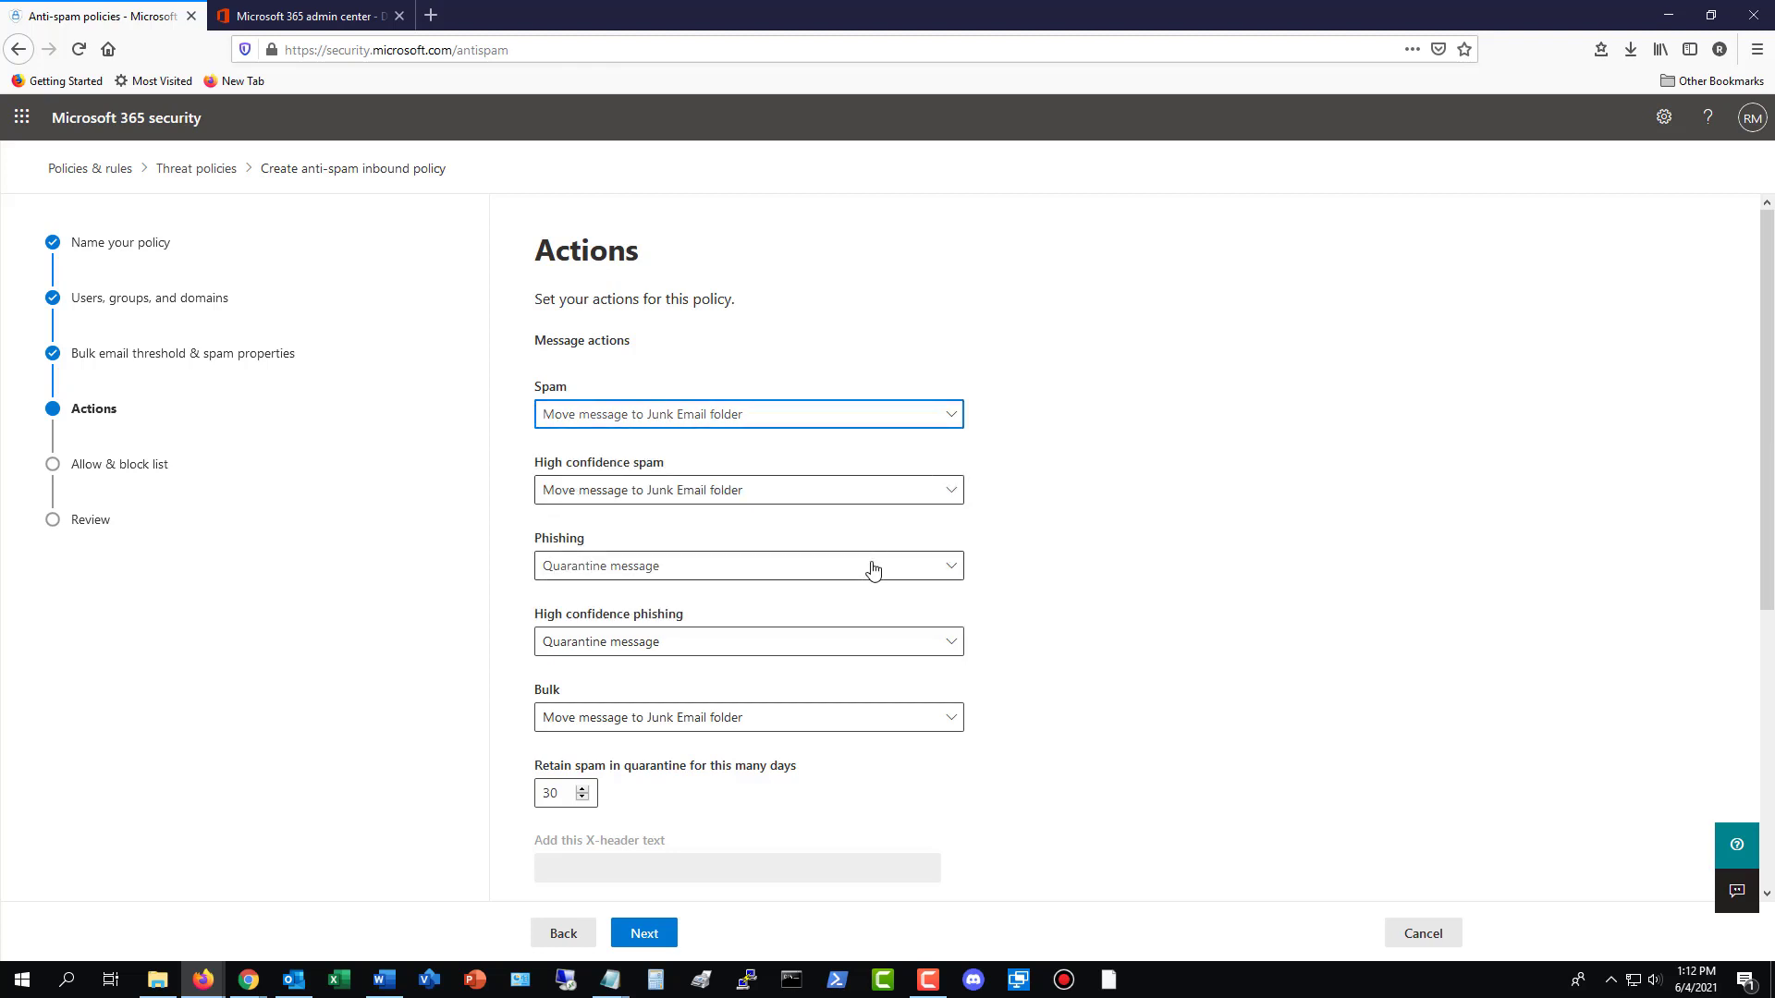
scroll(990, 667, down, 3)
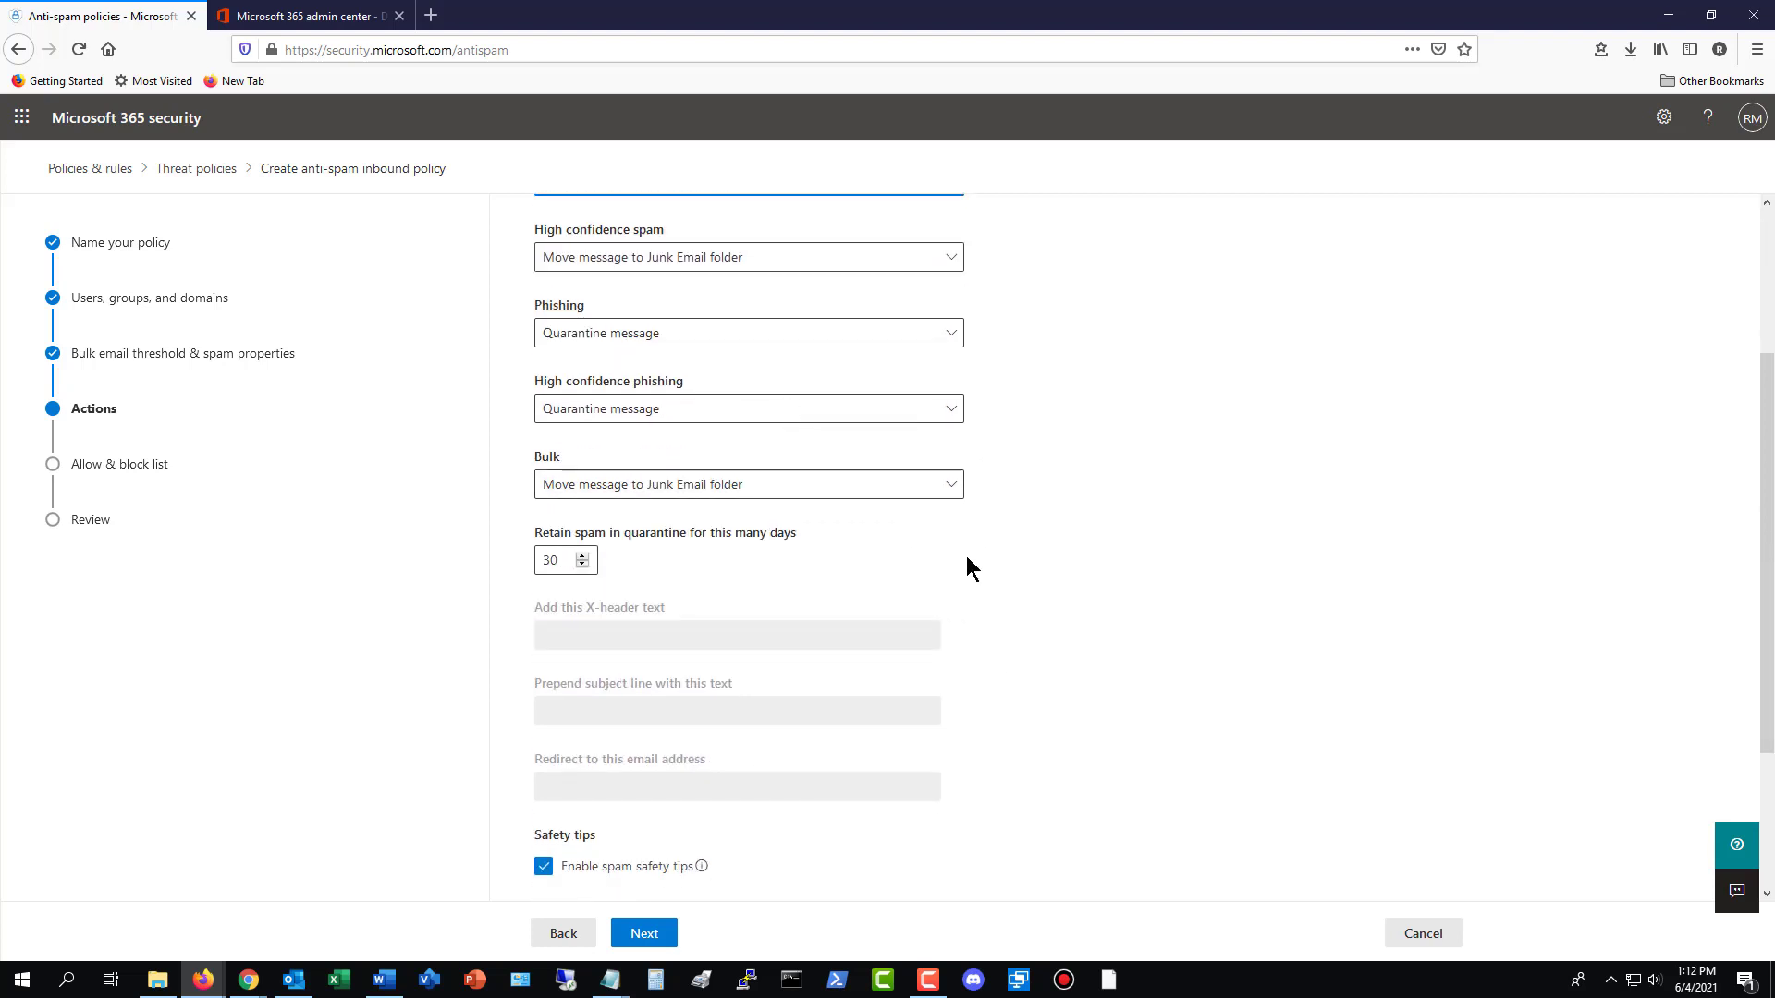
scroll(990, 557, down, 2)
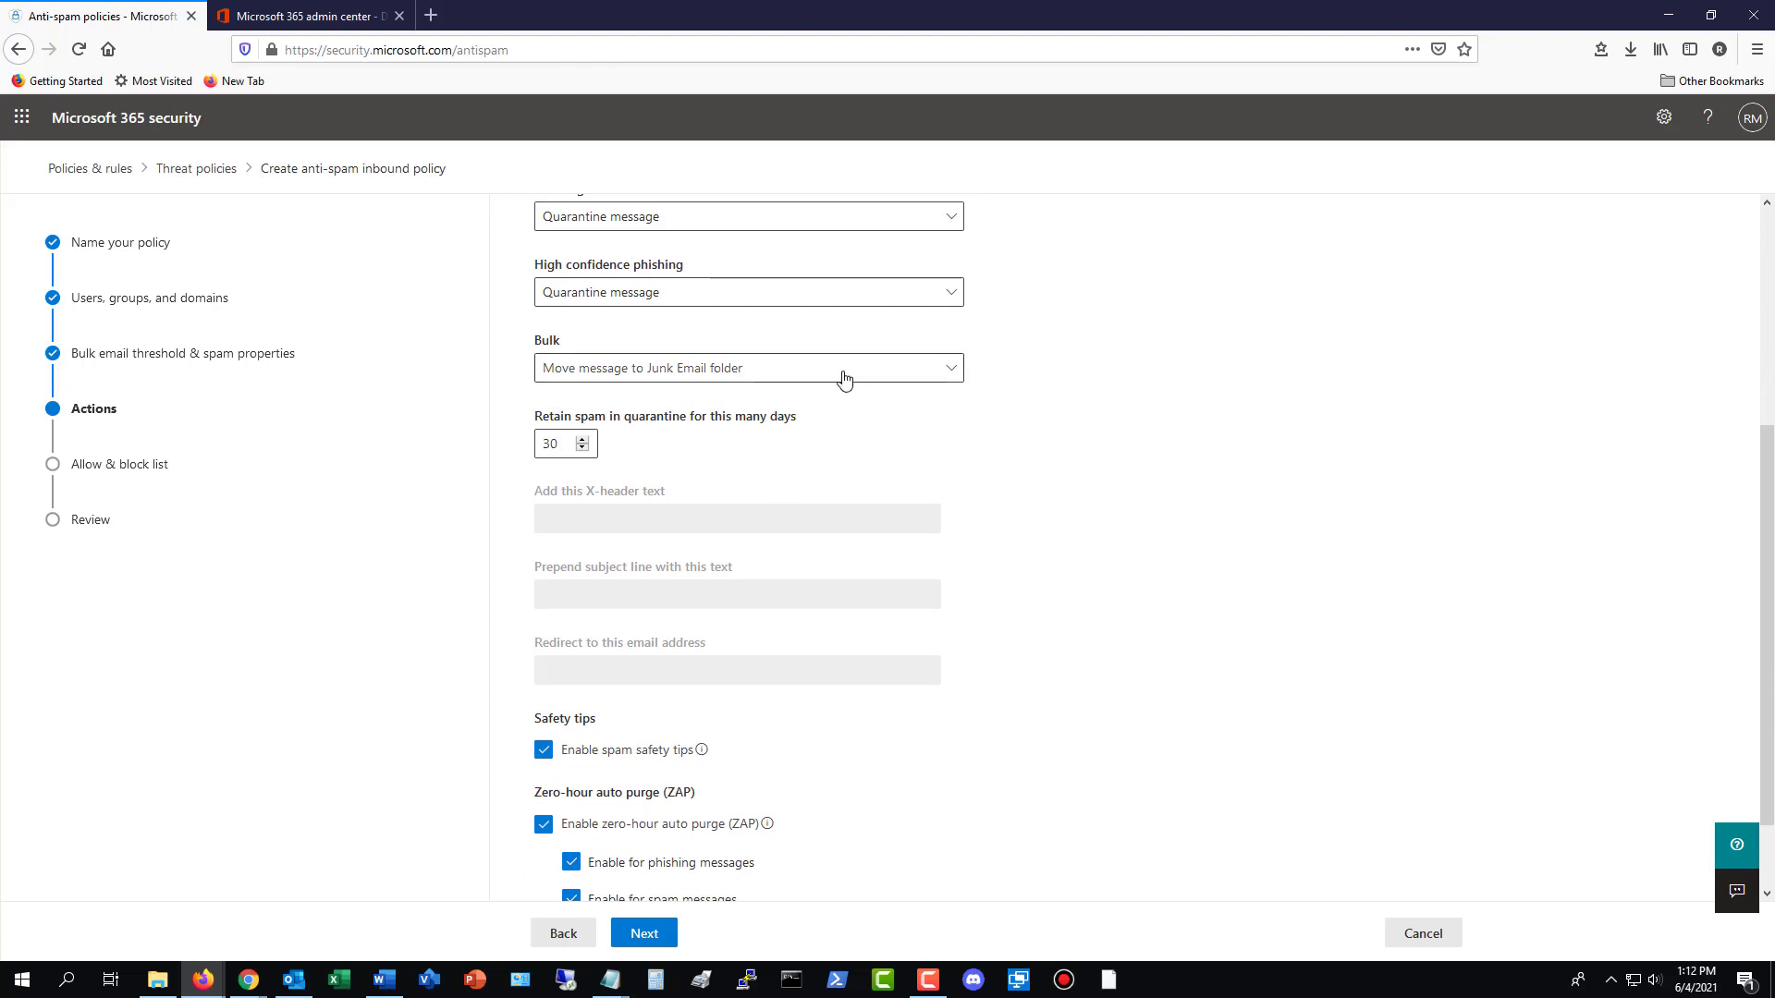
scroll(1039, 747, down, 2)
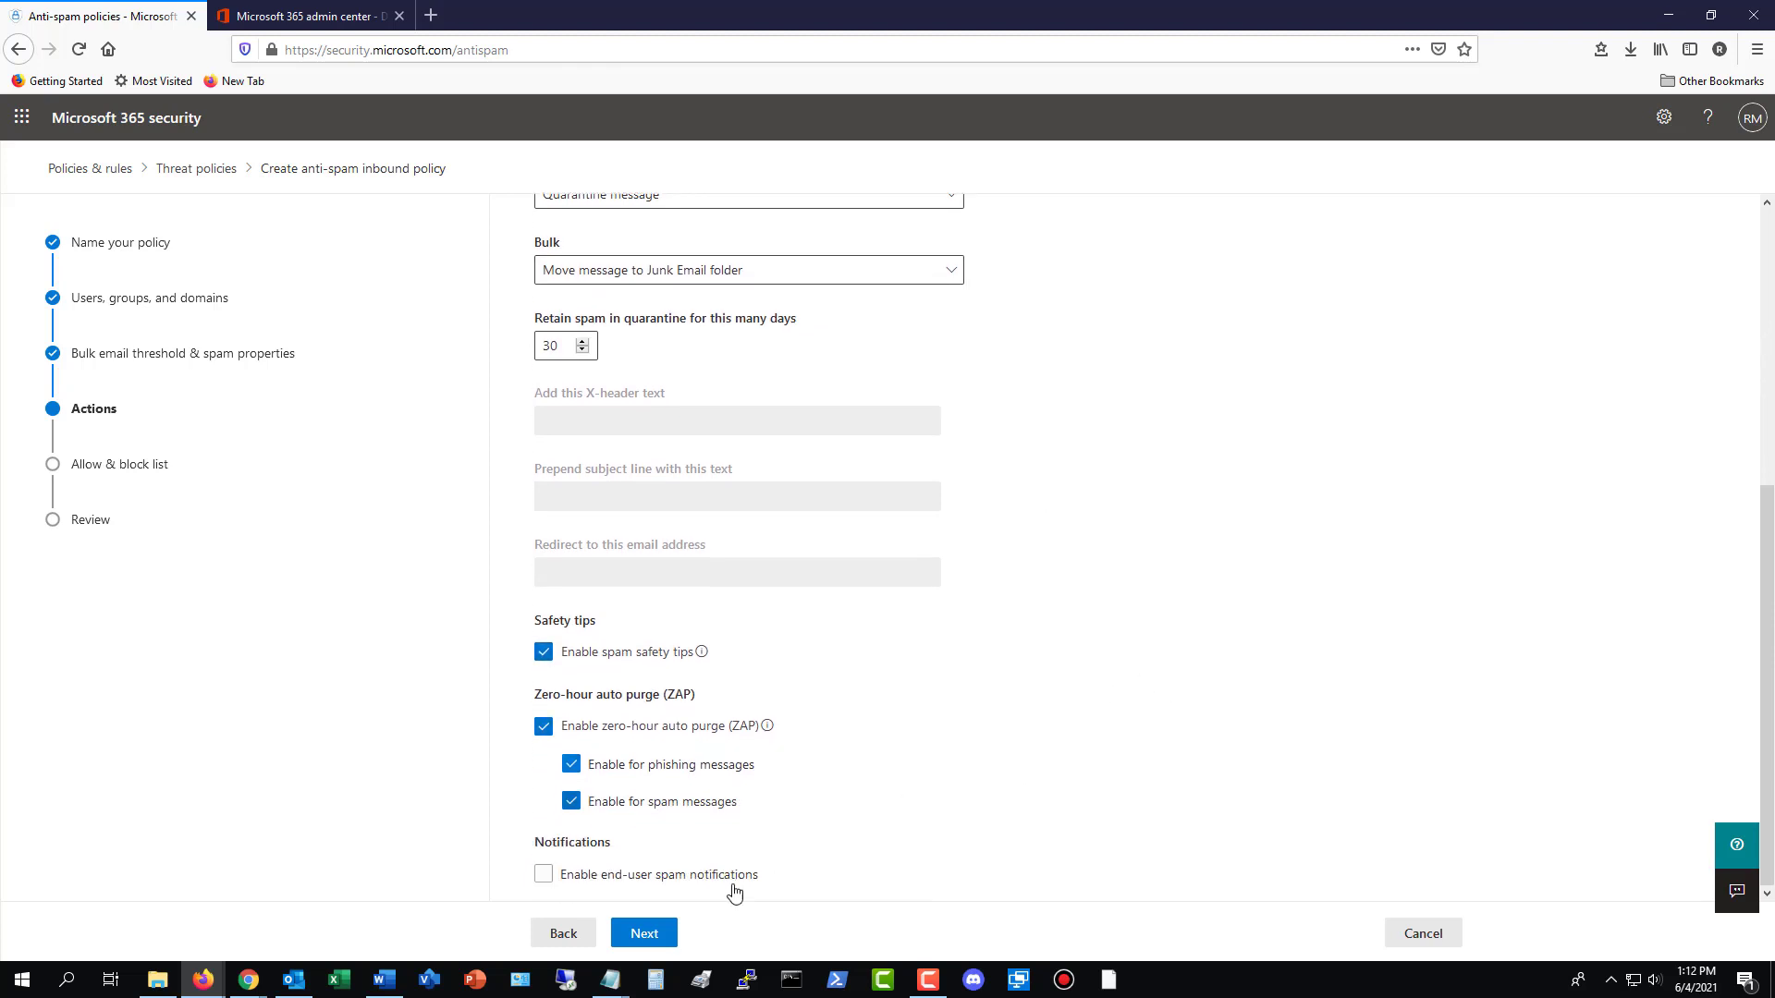
- Skip past Actions and Allow & block list and create the 'new custom rule' policy
click(658, 943)
click(646, 935)
click(647, 932)
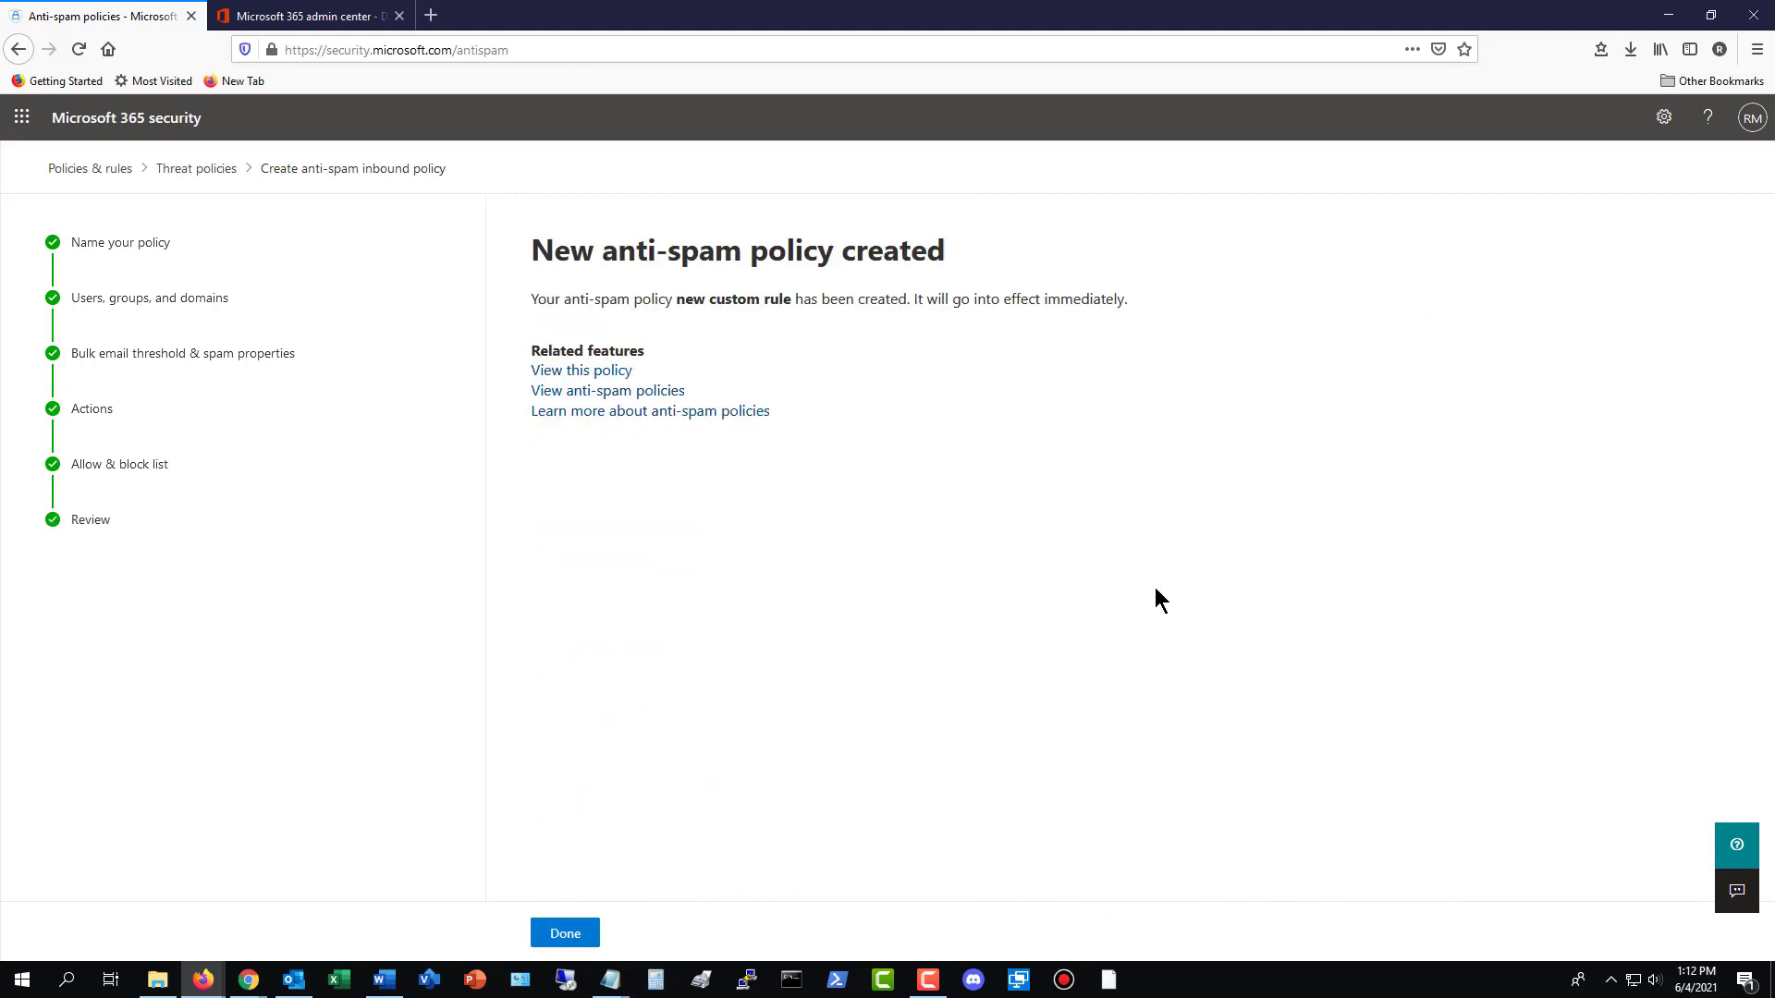
- Close the completed wizard and return to the Threat policies overview, scrolling down the page
click(565, 933)
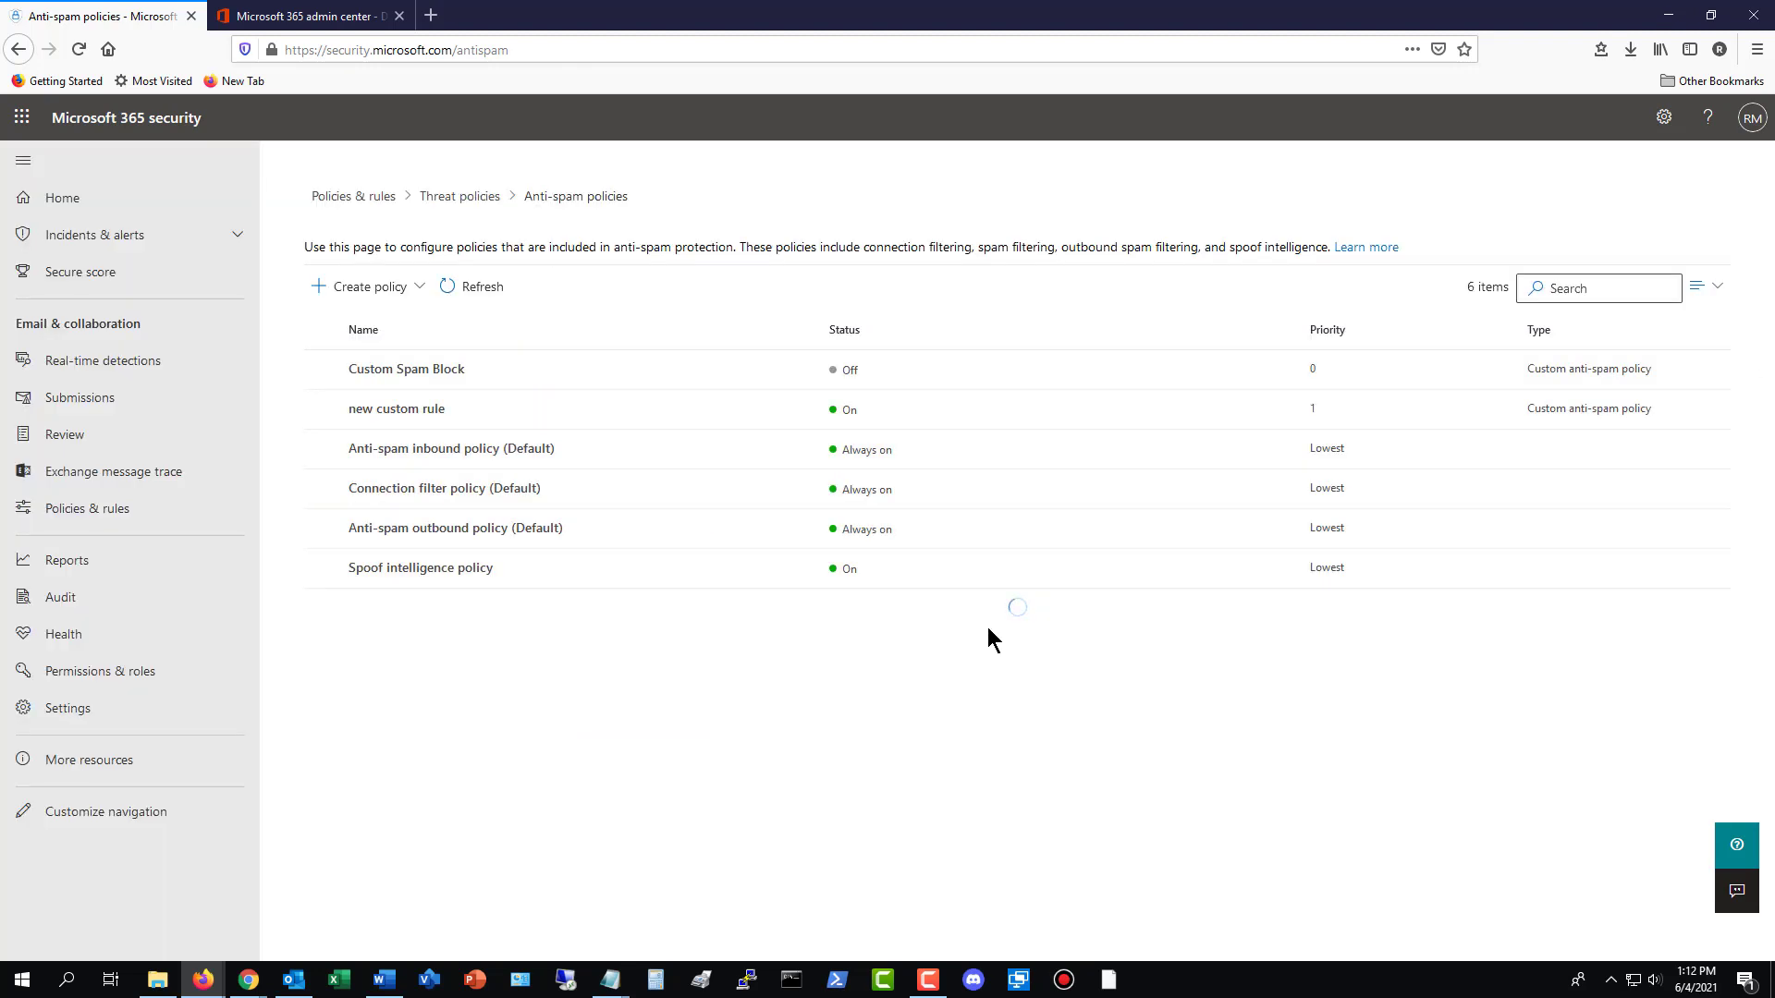
key(alt+Left)
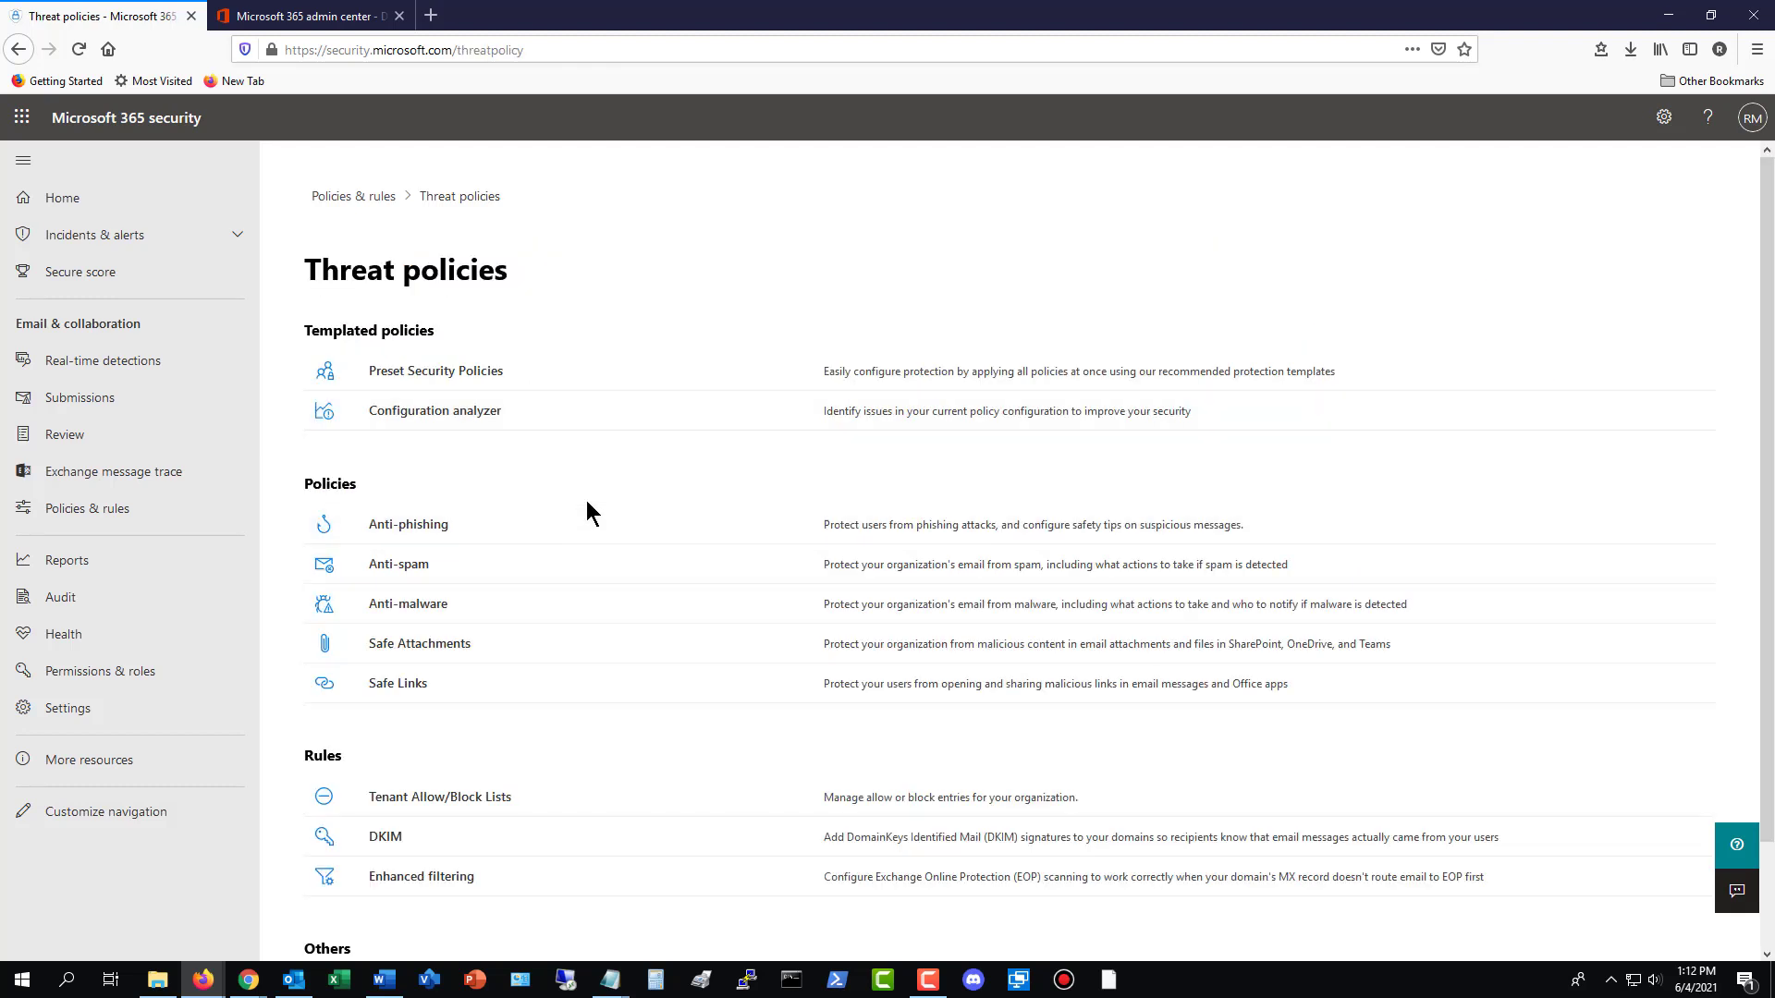
scroll(600, 555, down, 2)
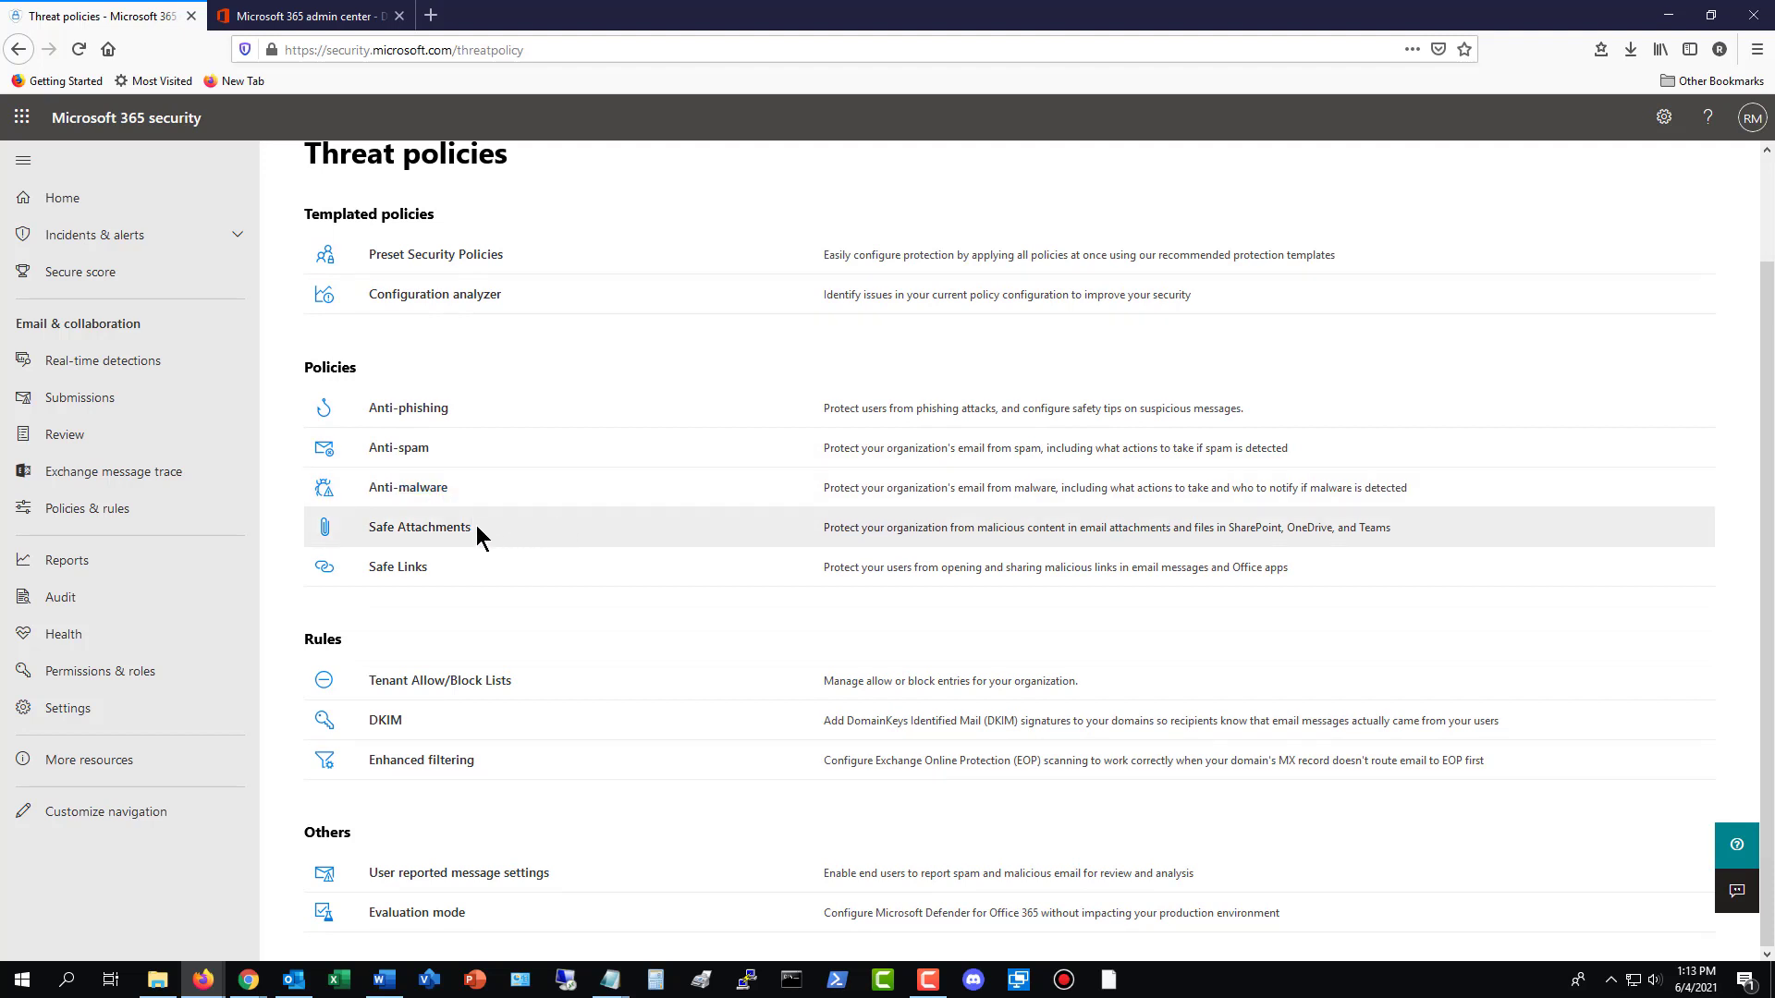
- Open Safe Links and start a new policy, then cancel it
click(425, 568)
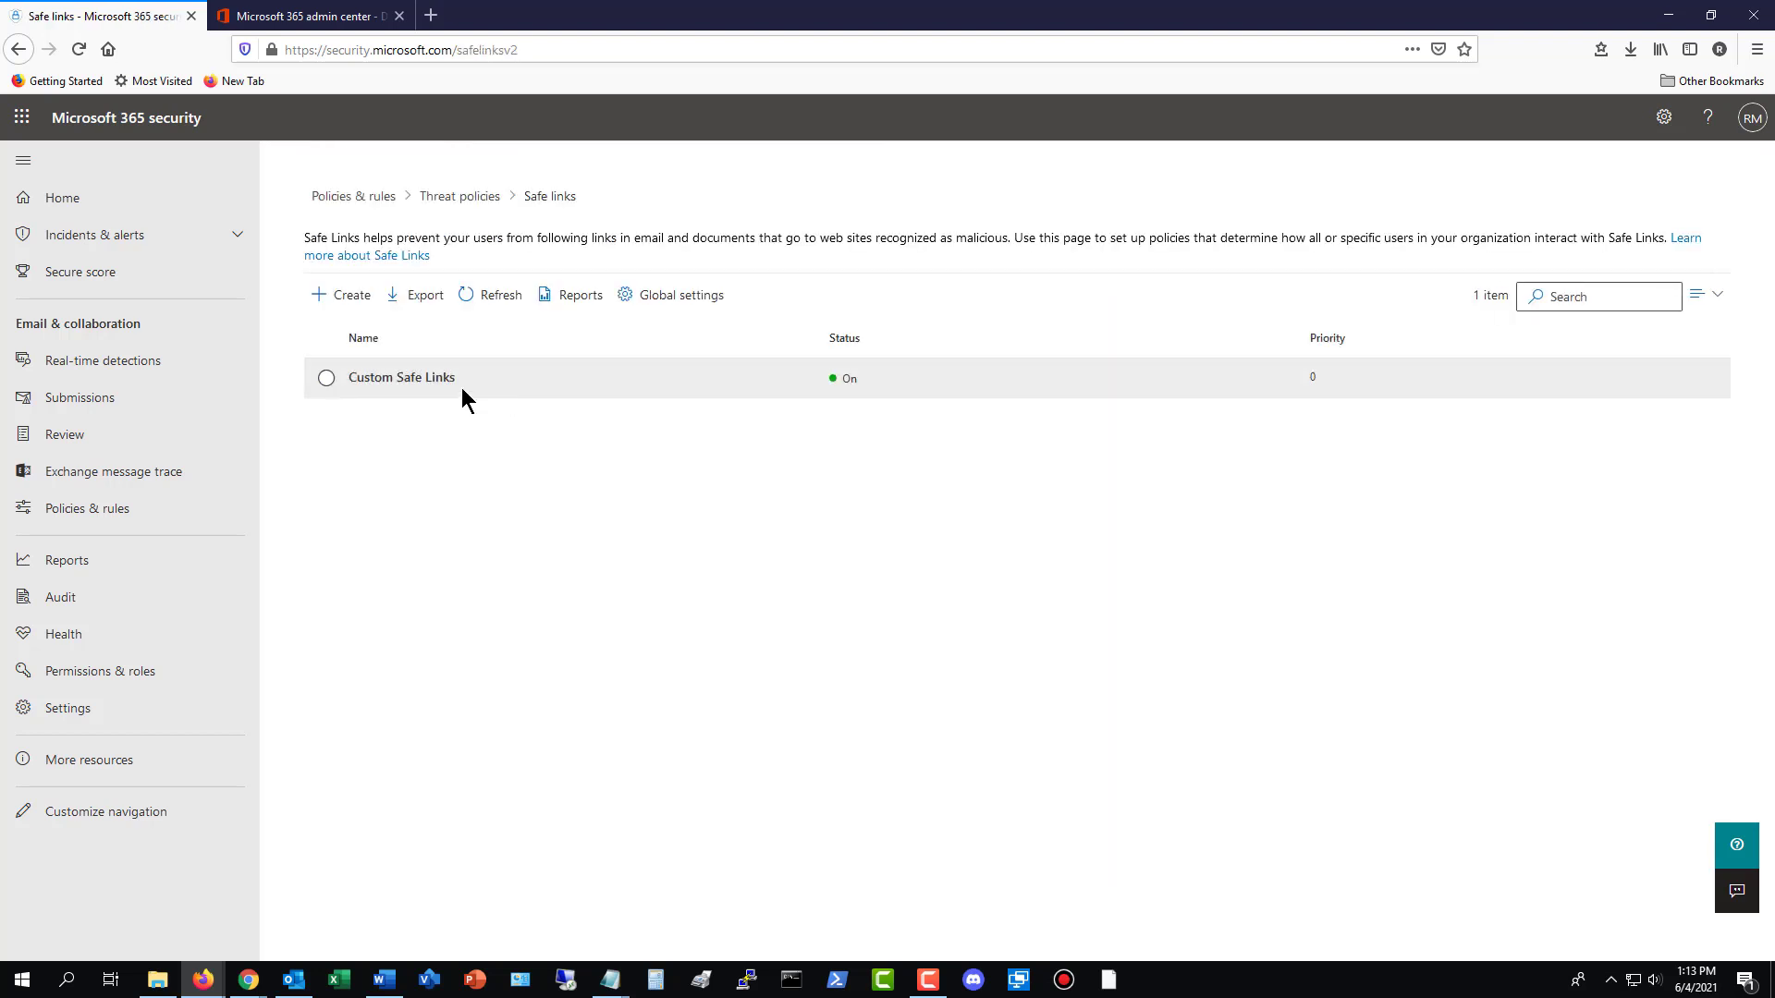
click(346, 301)
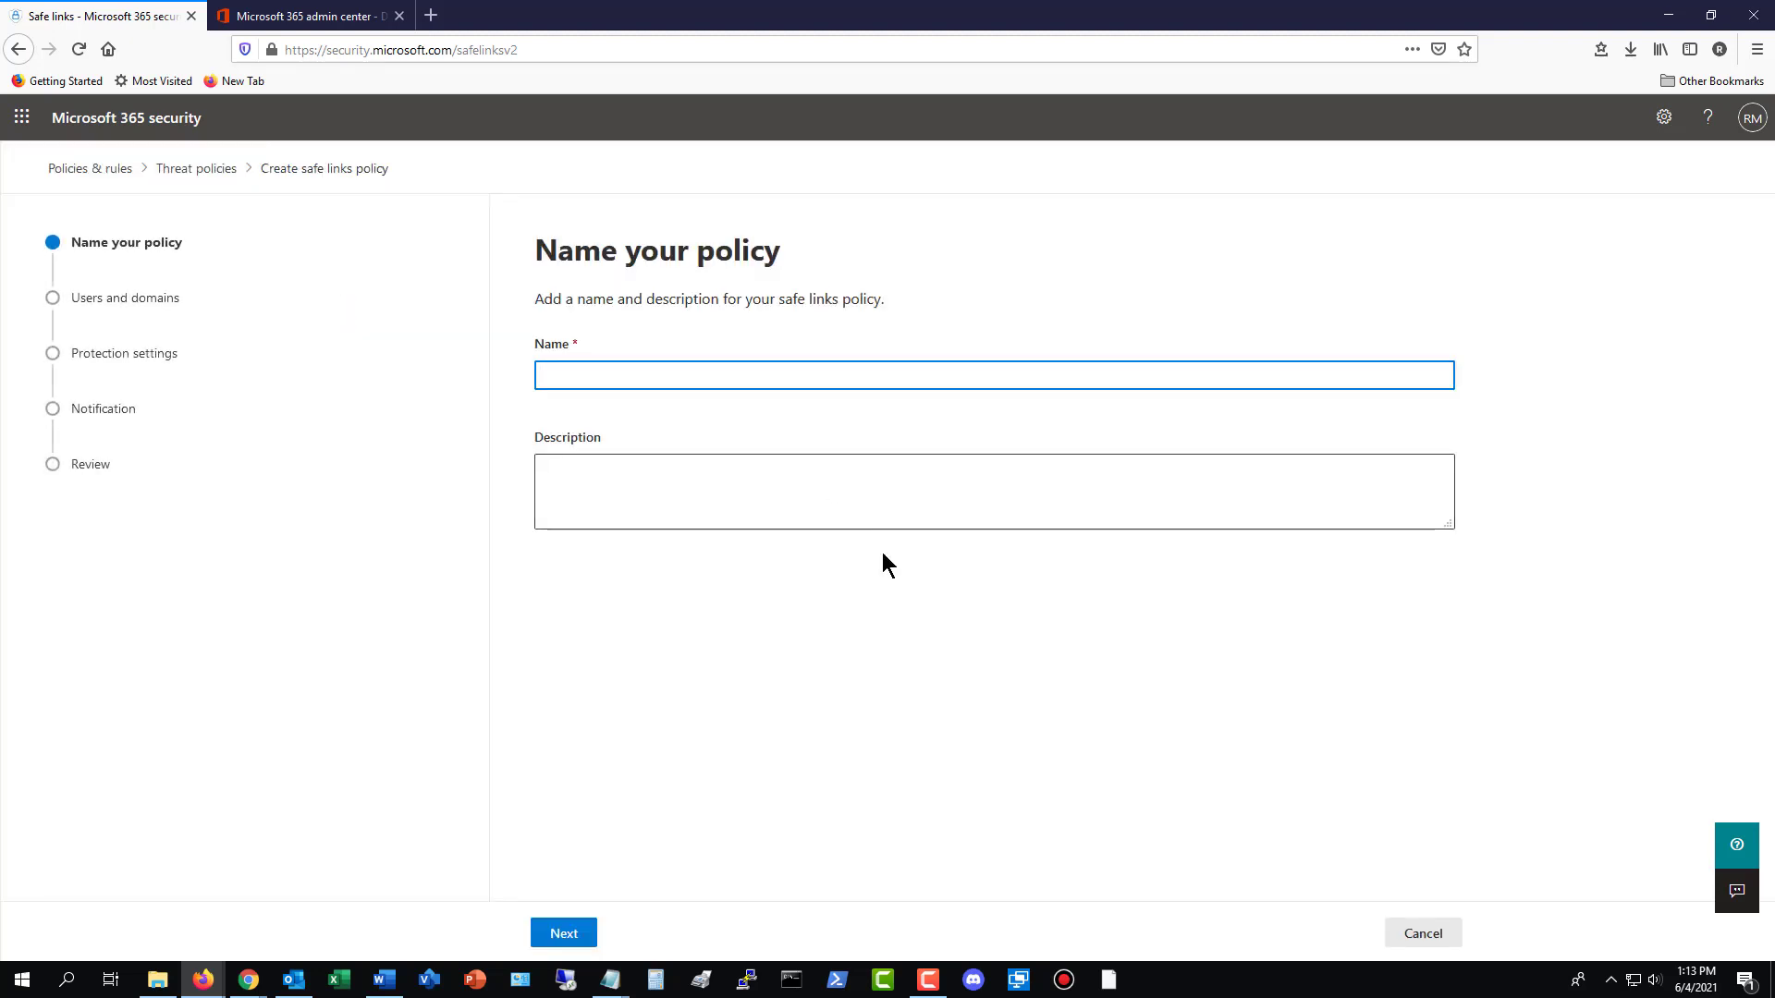
click(1423, 933)
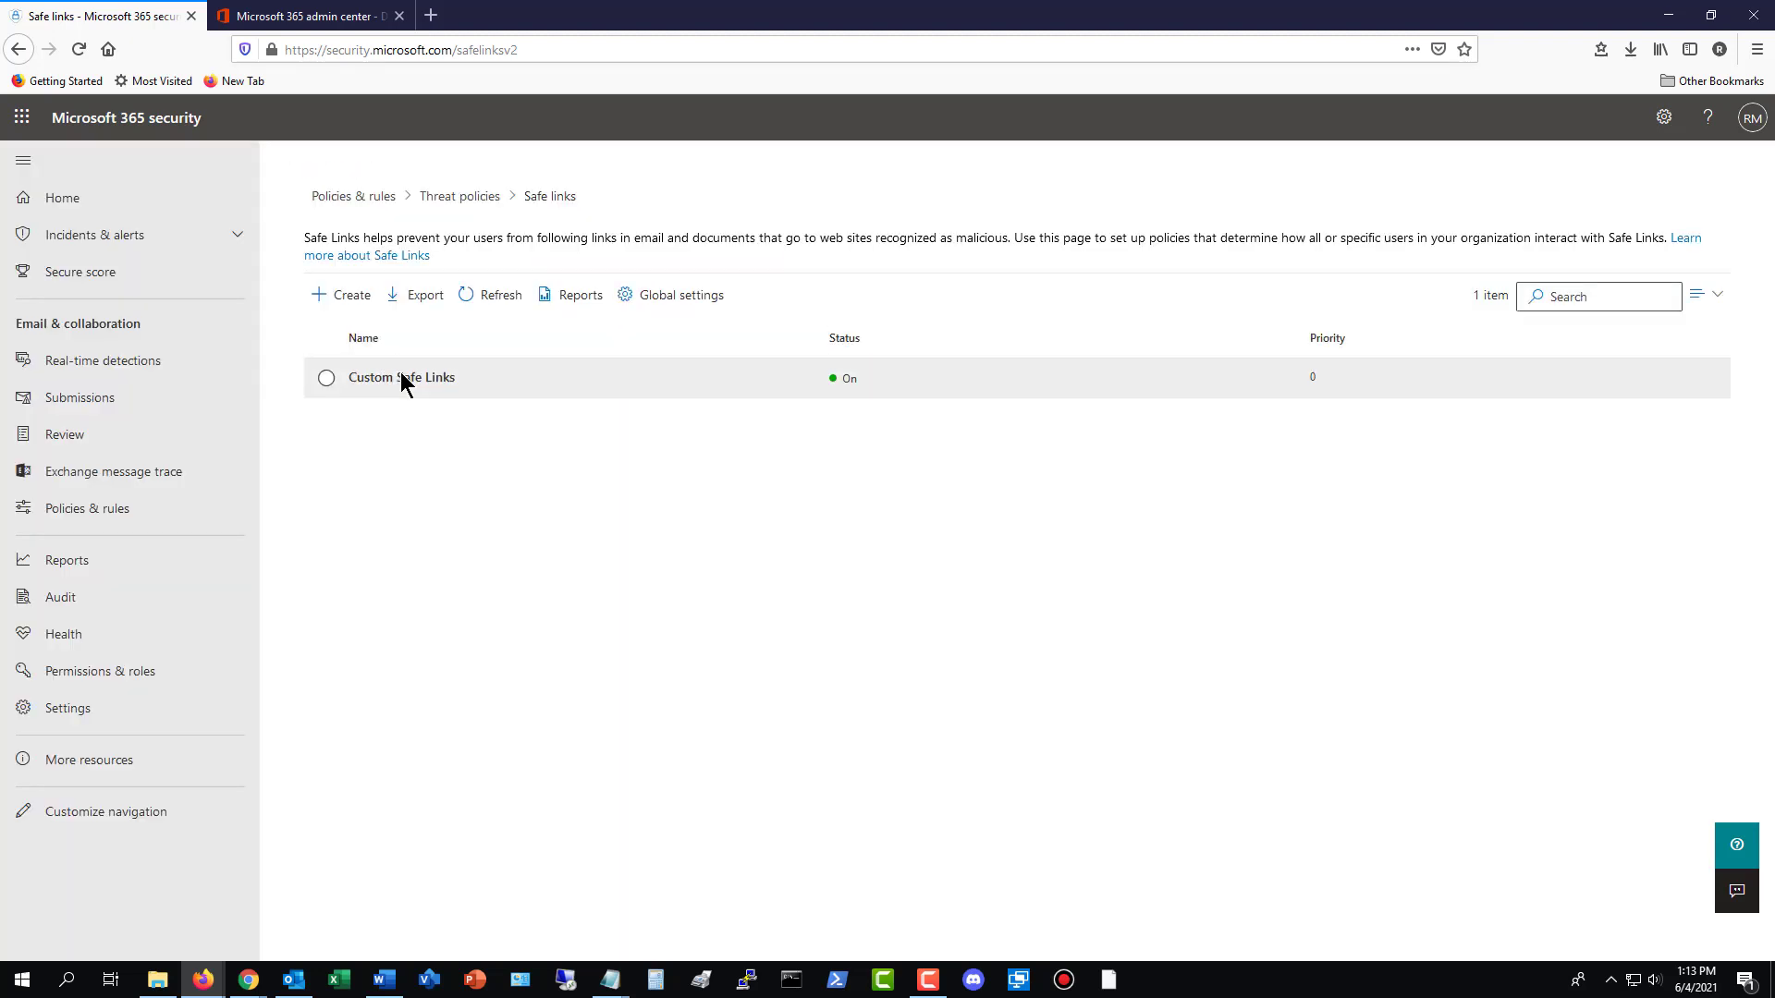
- Review the Custom Safe Links policy and its protection settings unchanged, then return to Threat policies
click(401, 373)
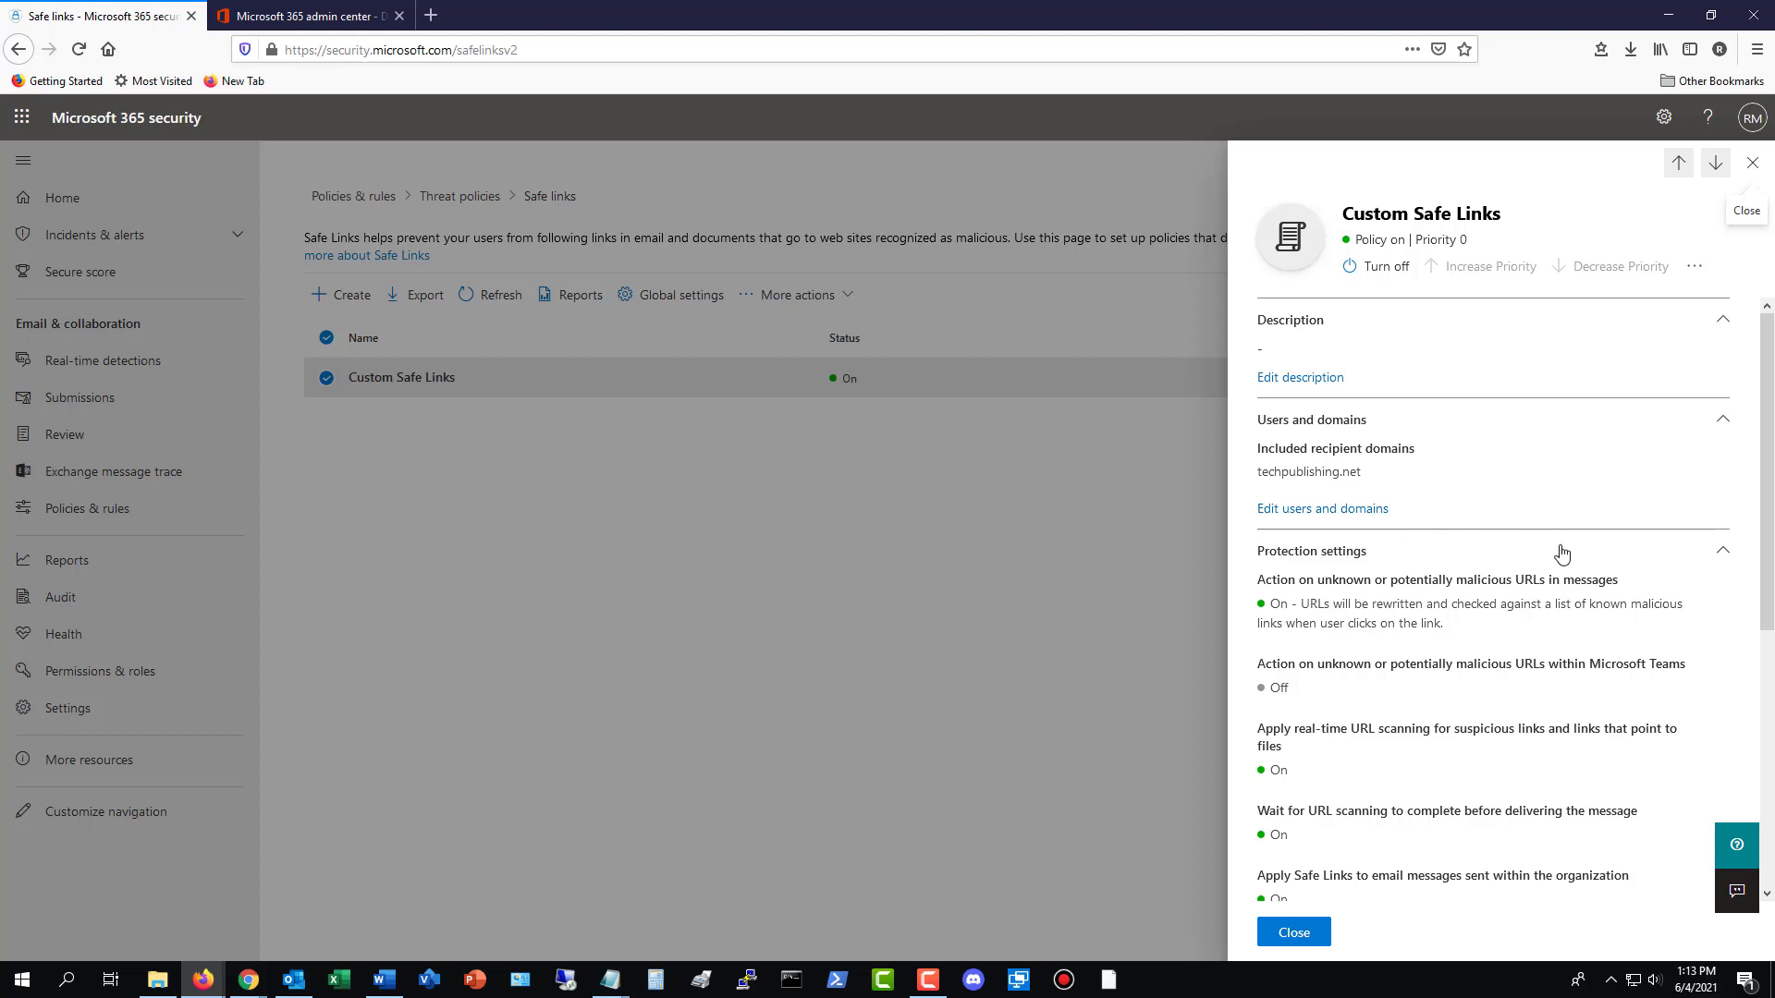
scroll(1497, 555, down, 2)
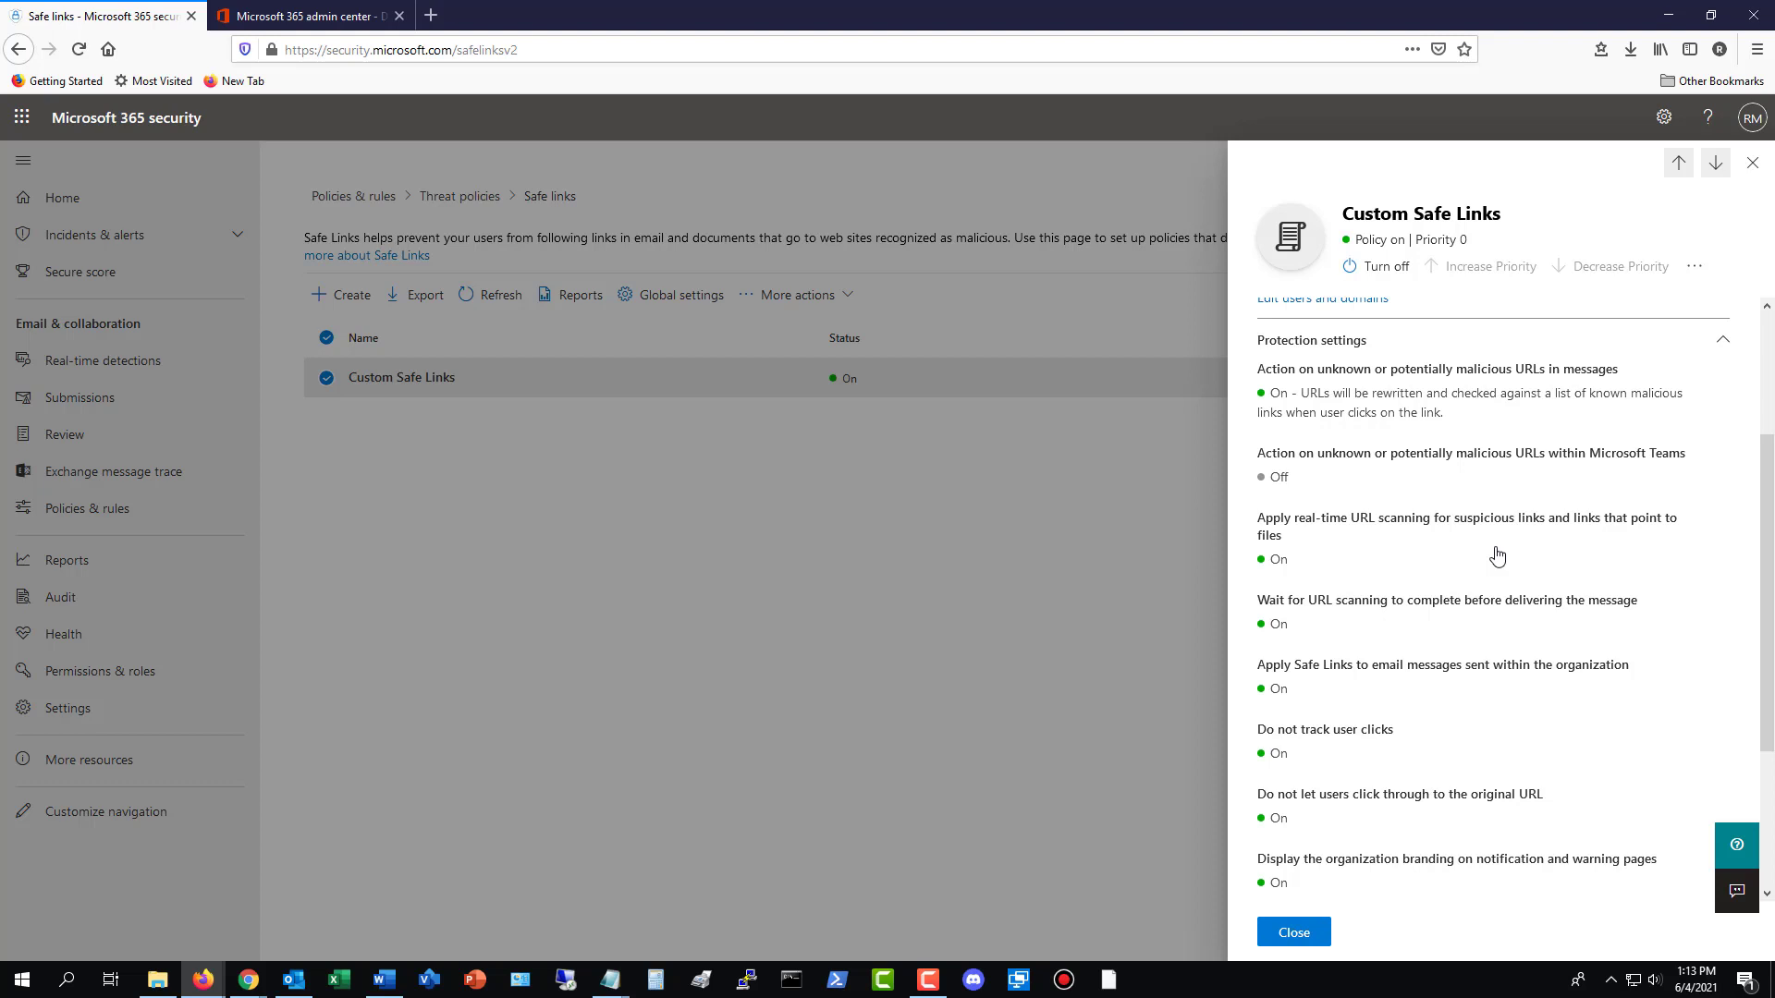
scroll(1497, 554, down, 1)
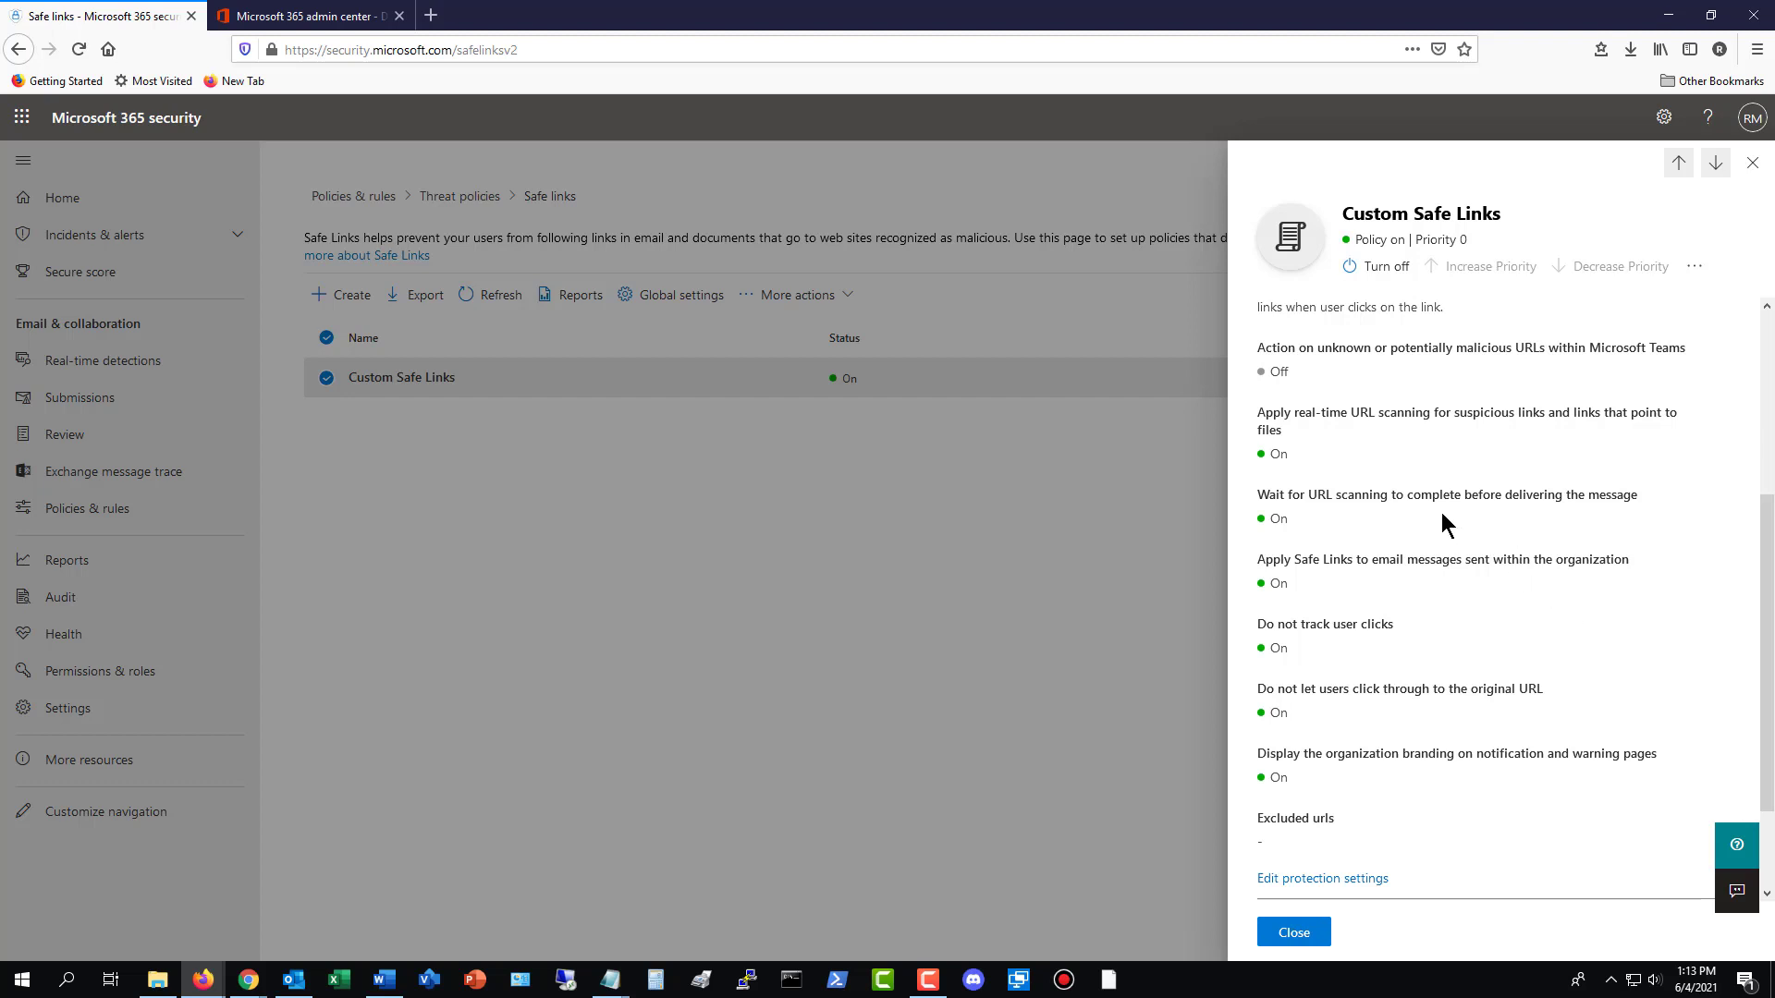
scroll(1414, 541, down, 1)
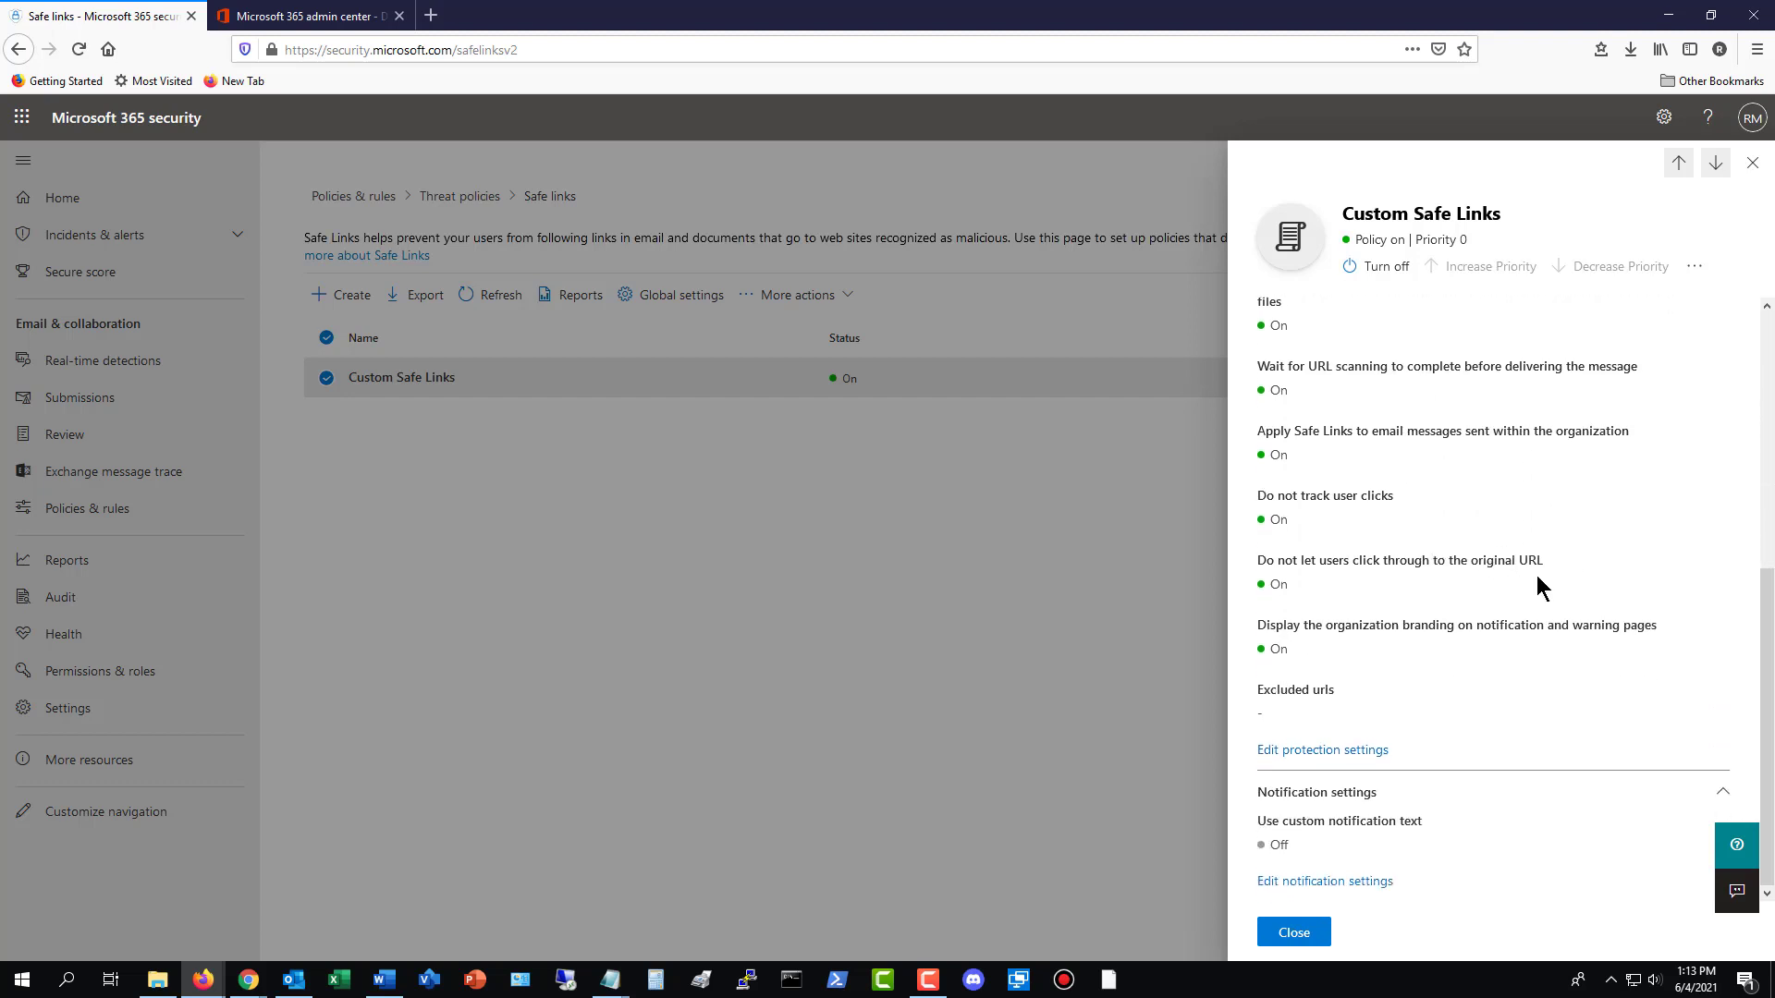
click(1345, 750)
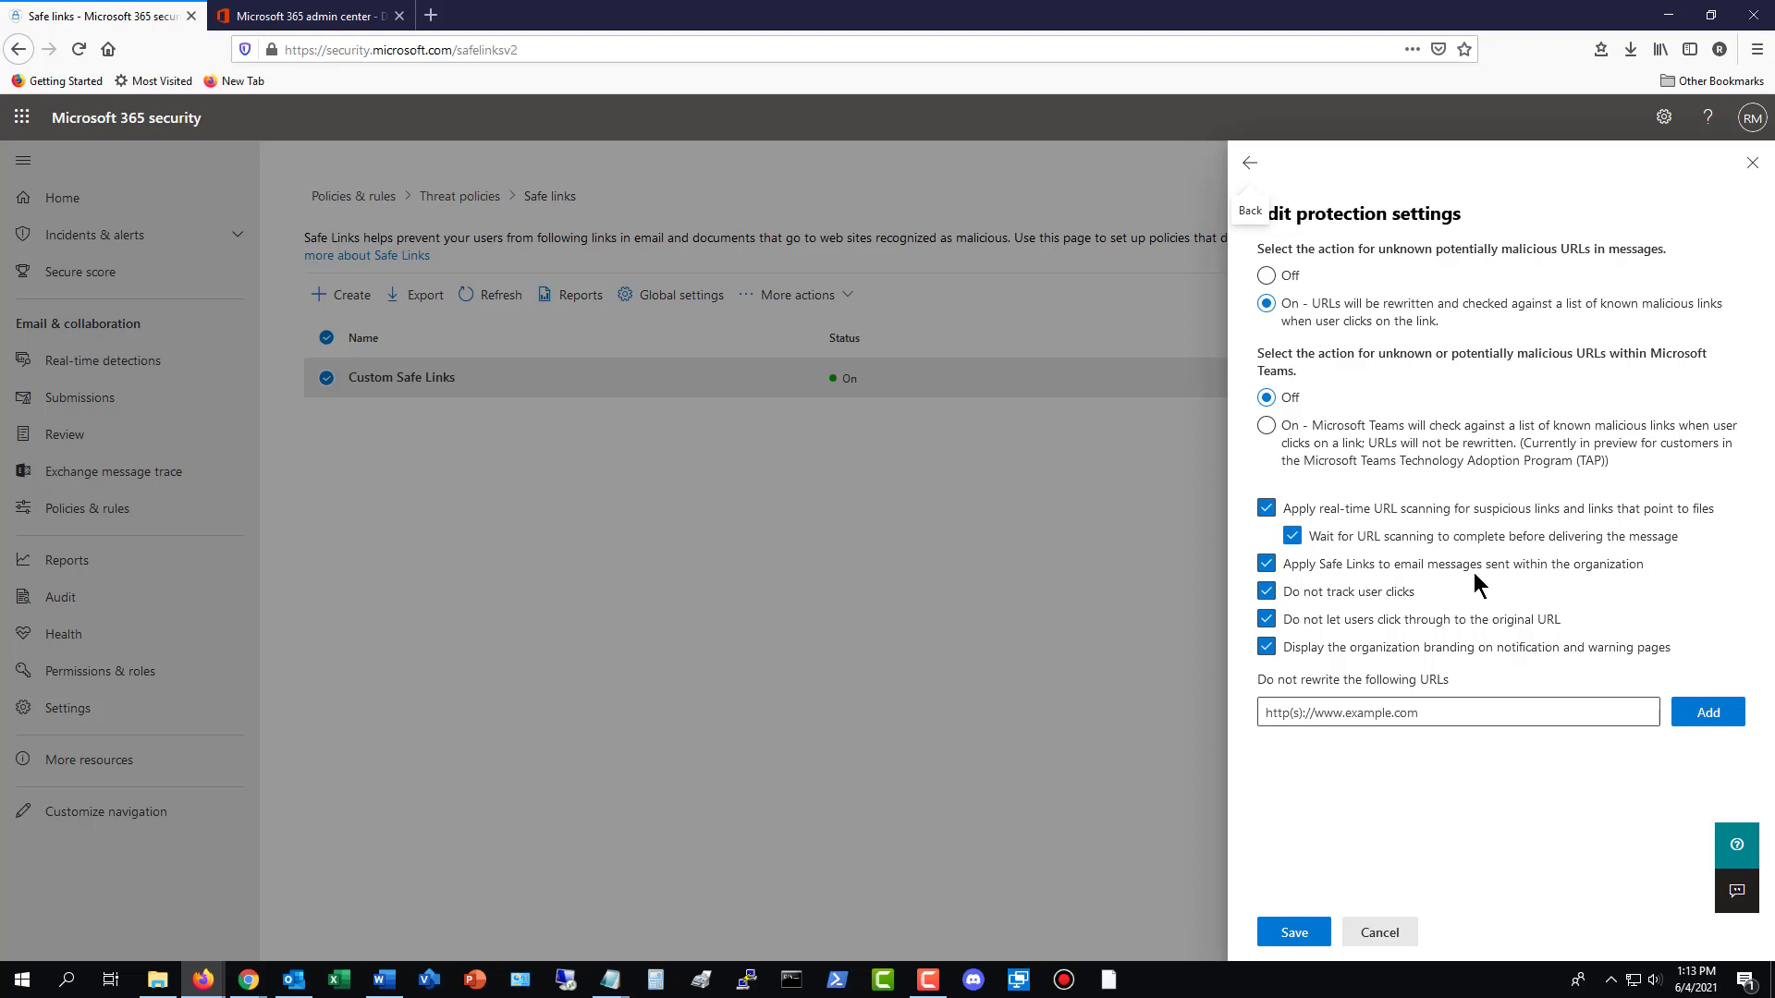
click(1383, 932)
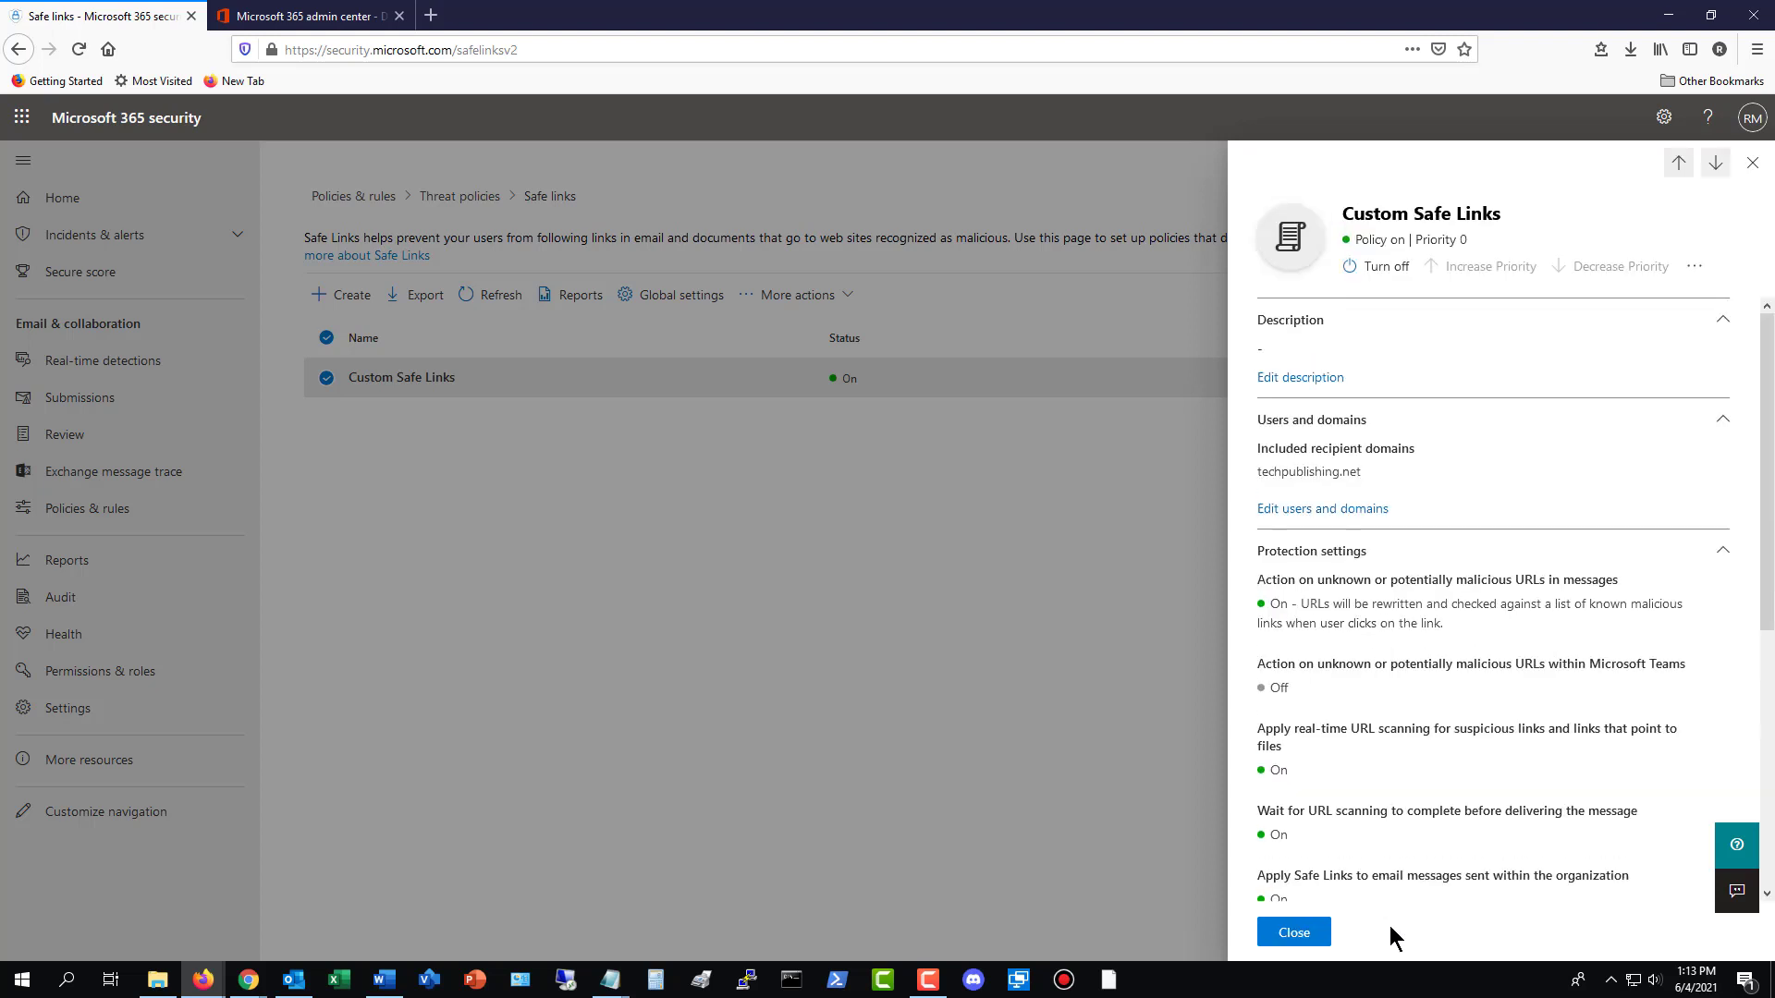
click(1289, 932)
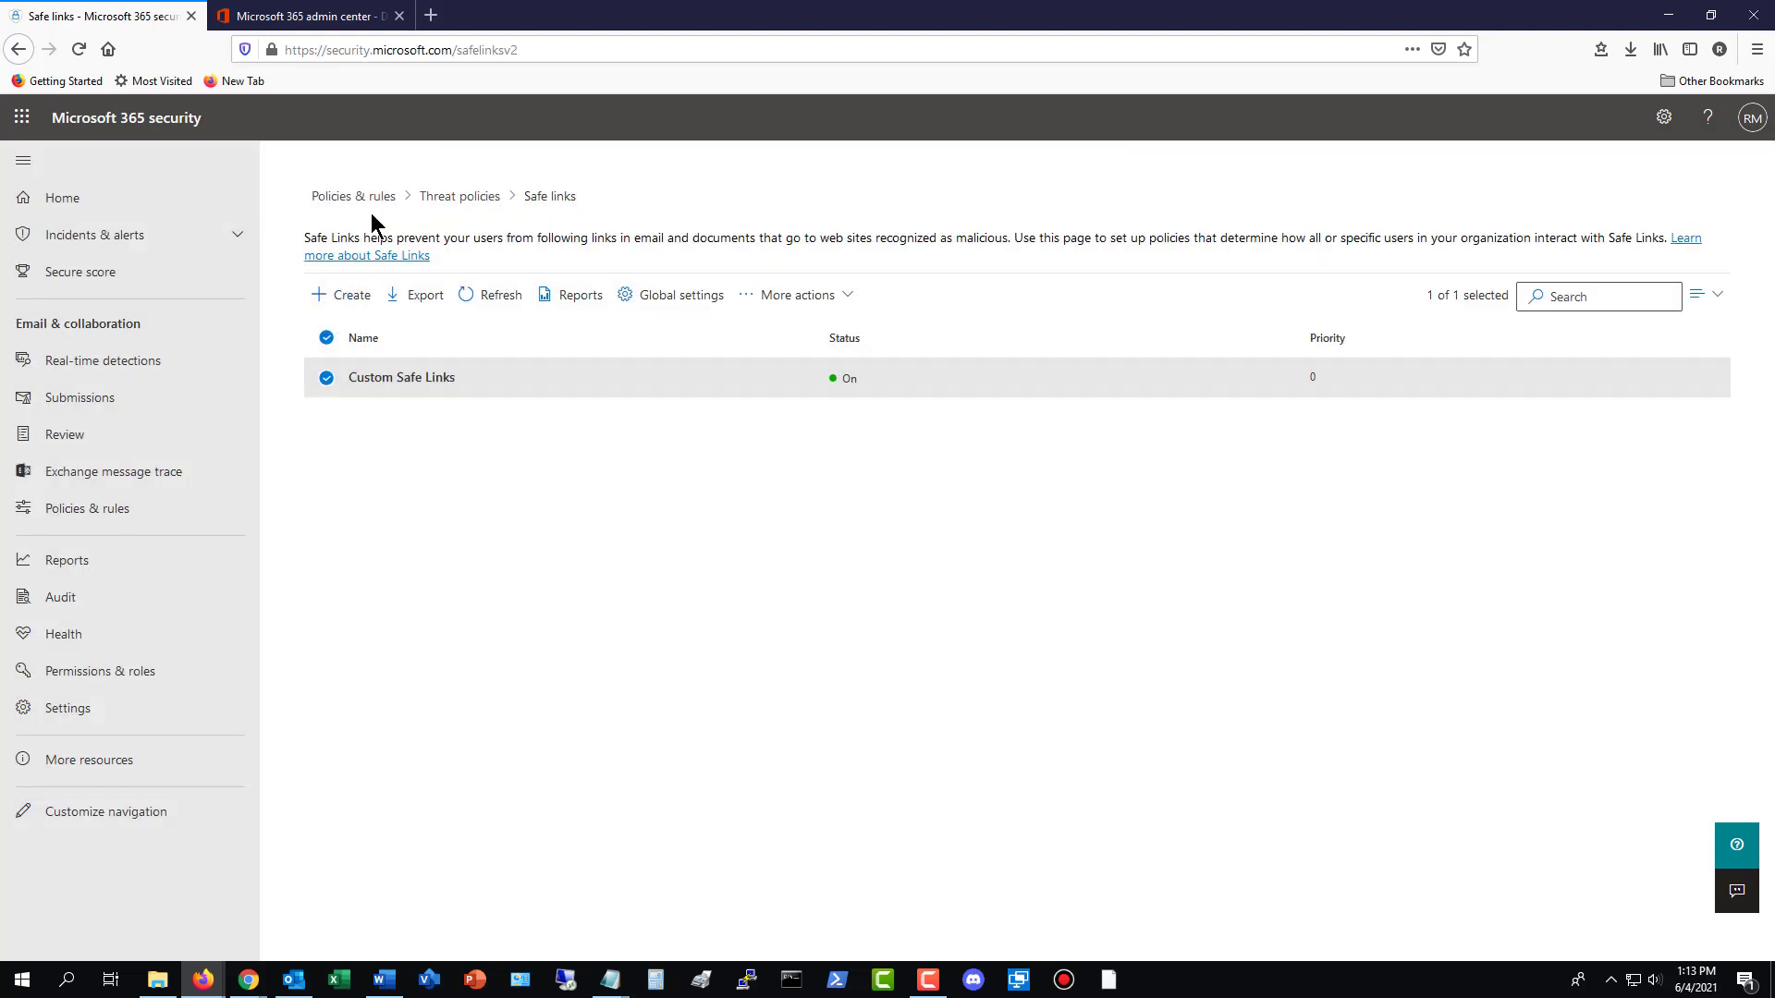
click(459, 196)
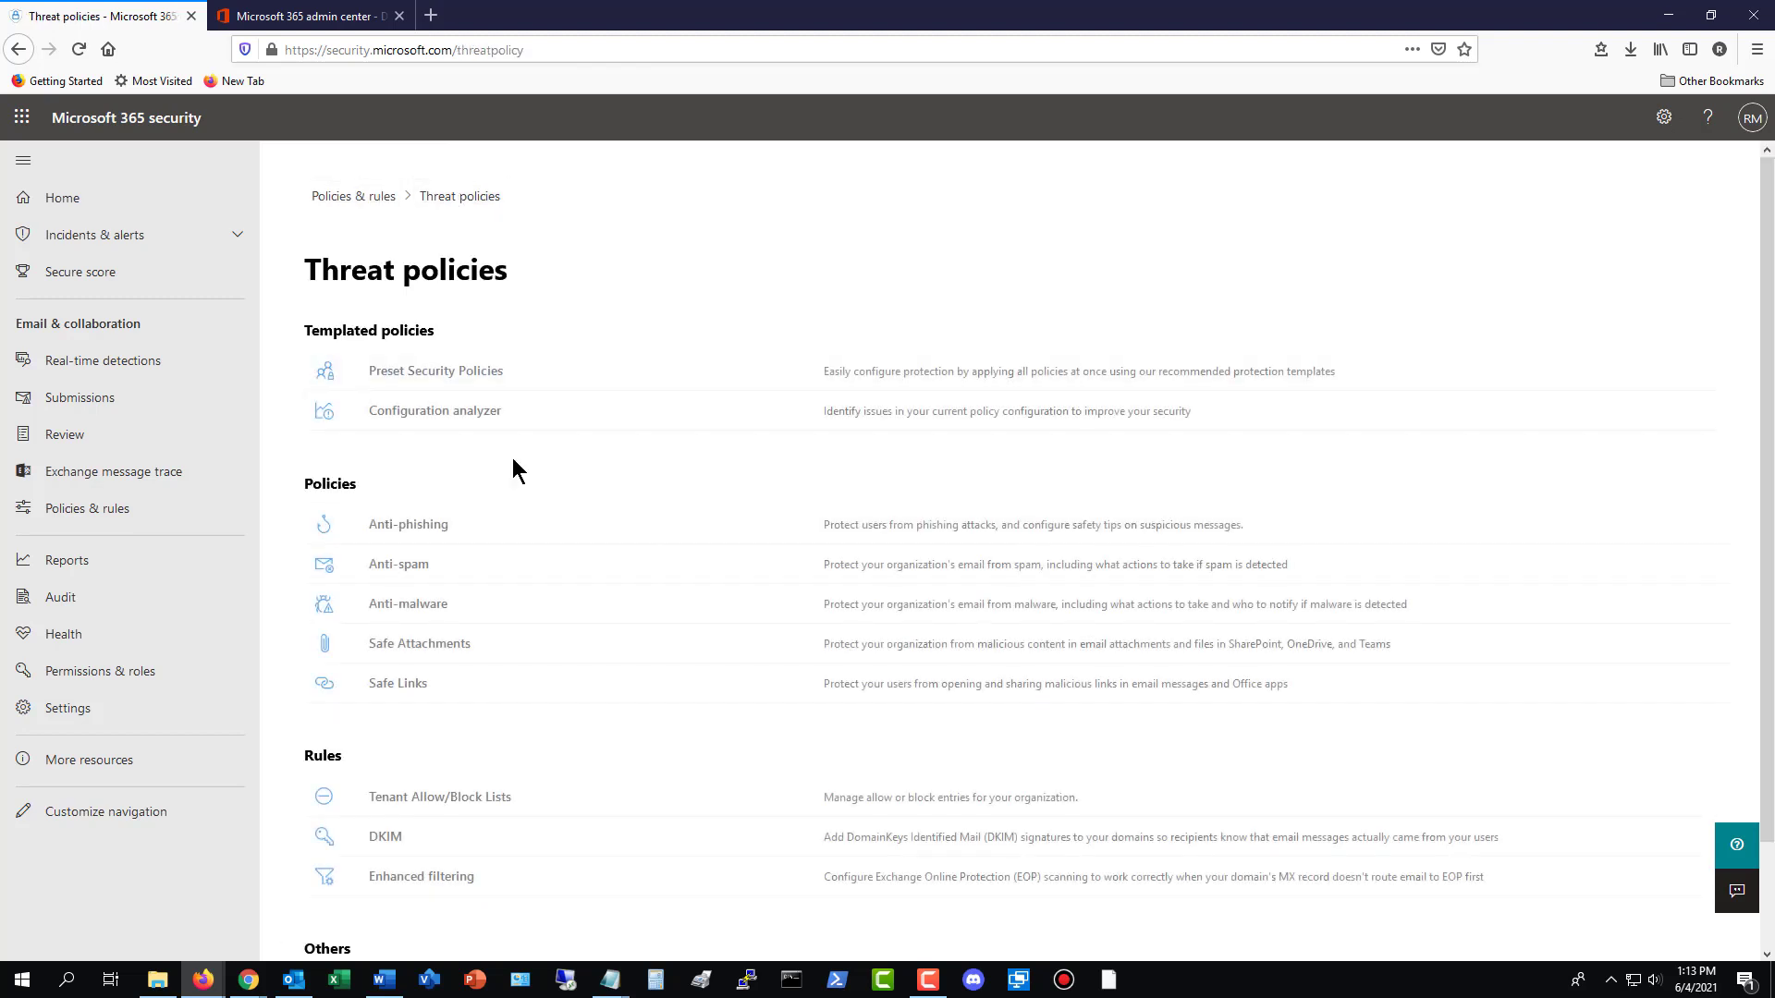
- In the specific-users Safe Attachments policy, set the malware response to Replace and enable redirect
click(446, 644)
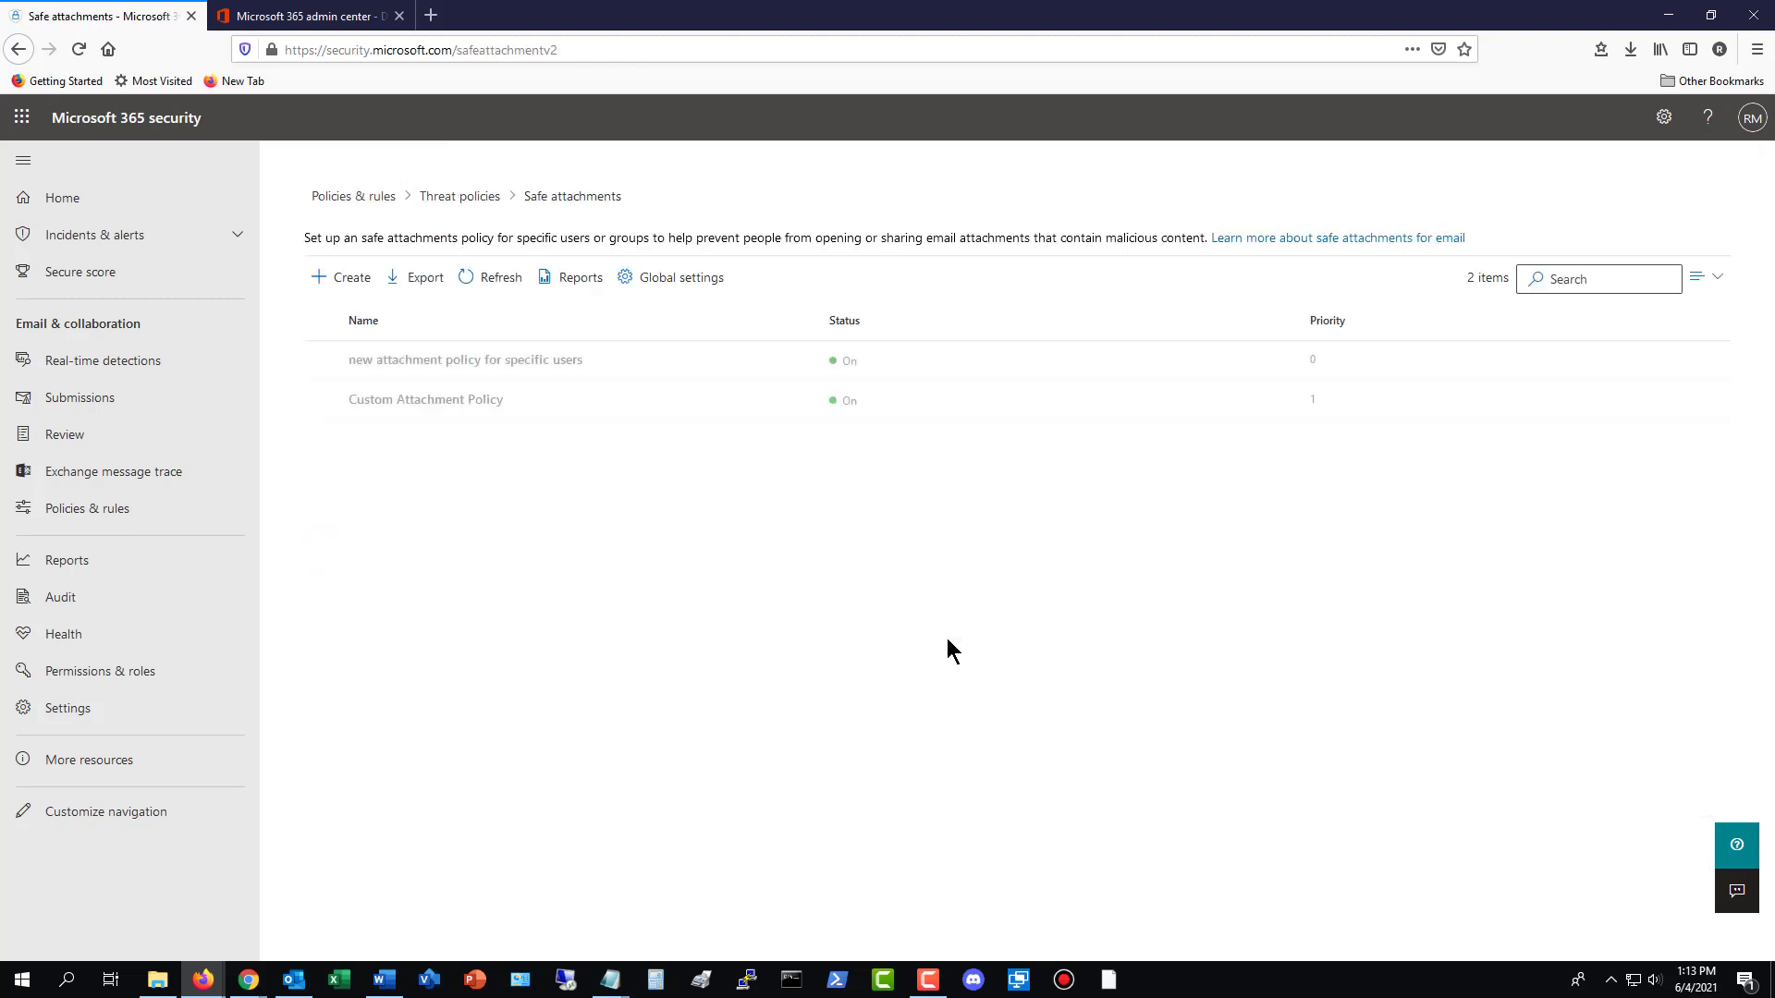
click(424, 362)
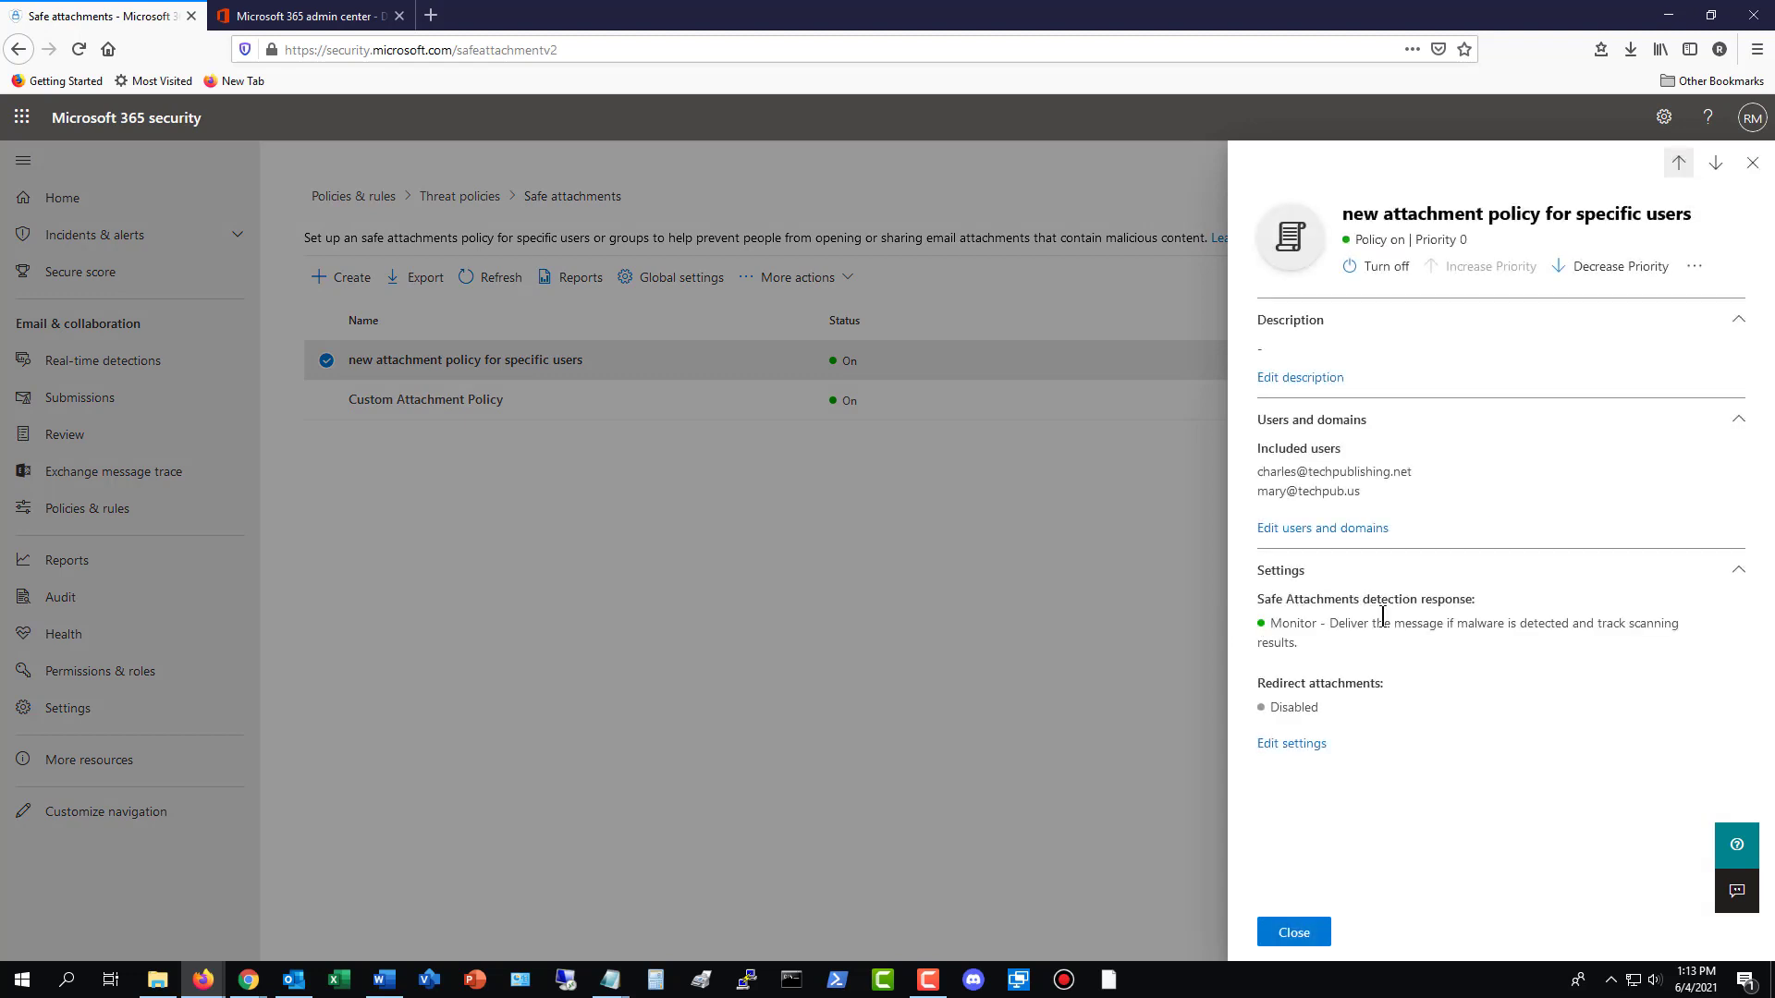
click(1291, 744)
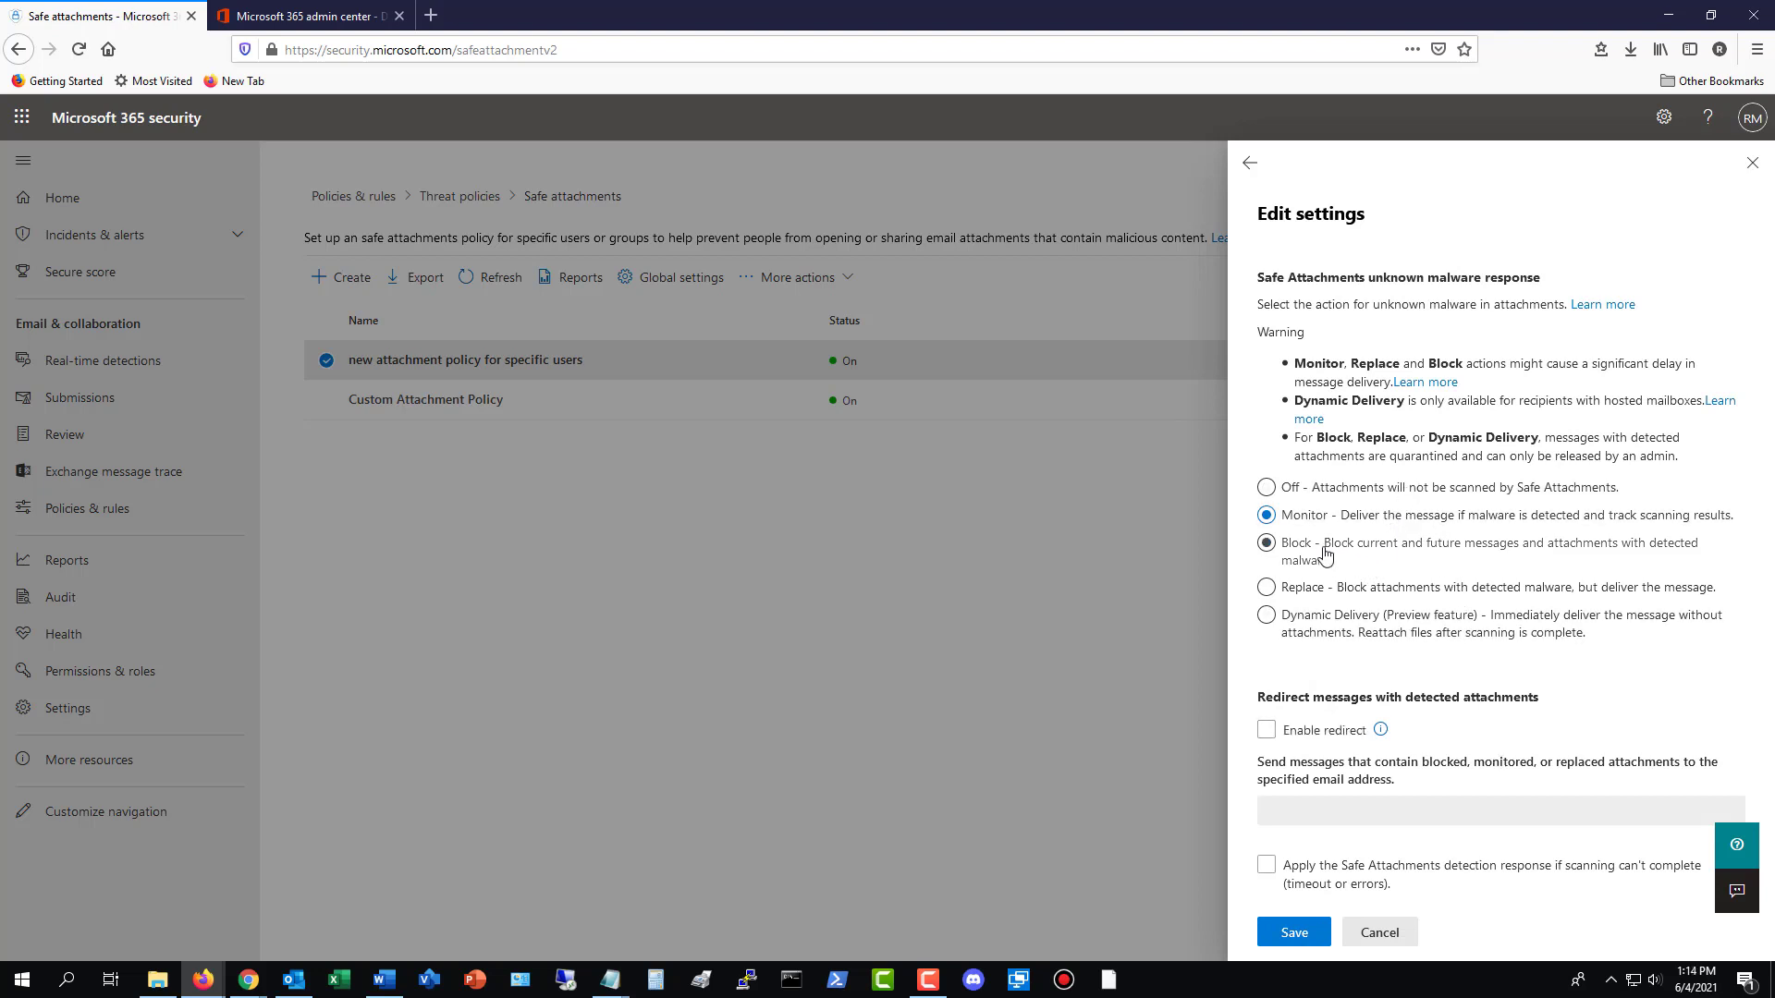
click(1307, 588)
key(space)
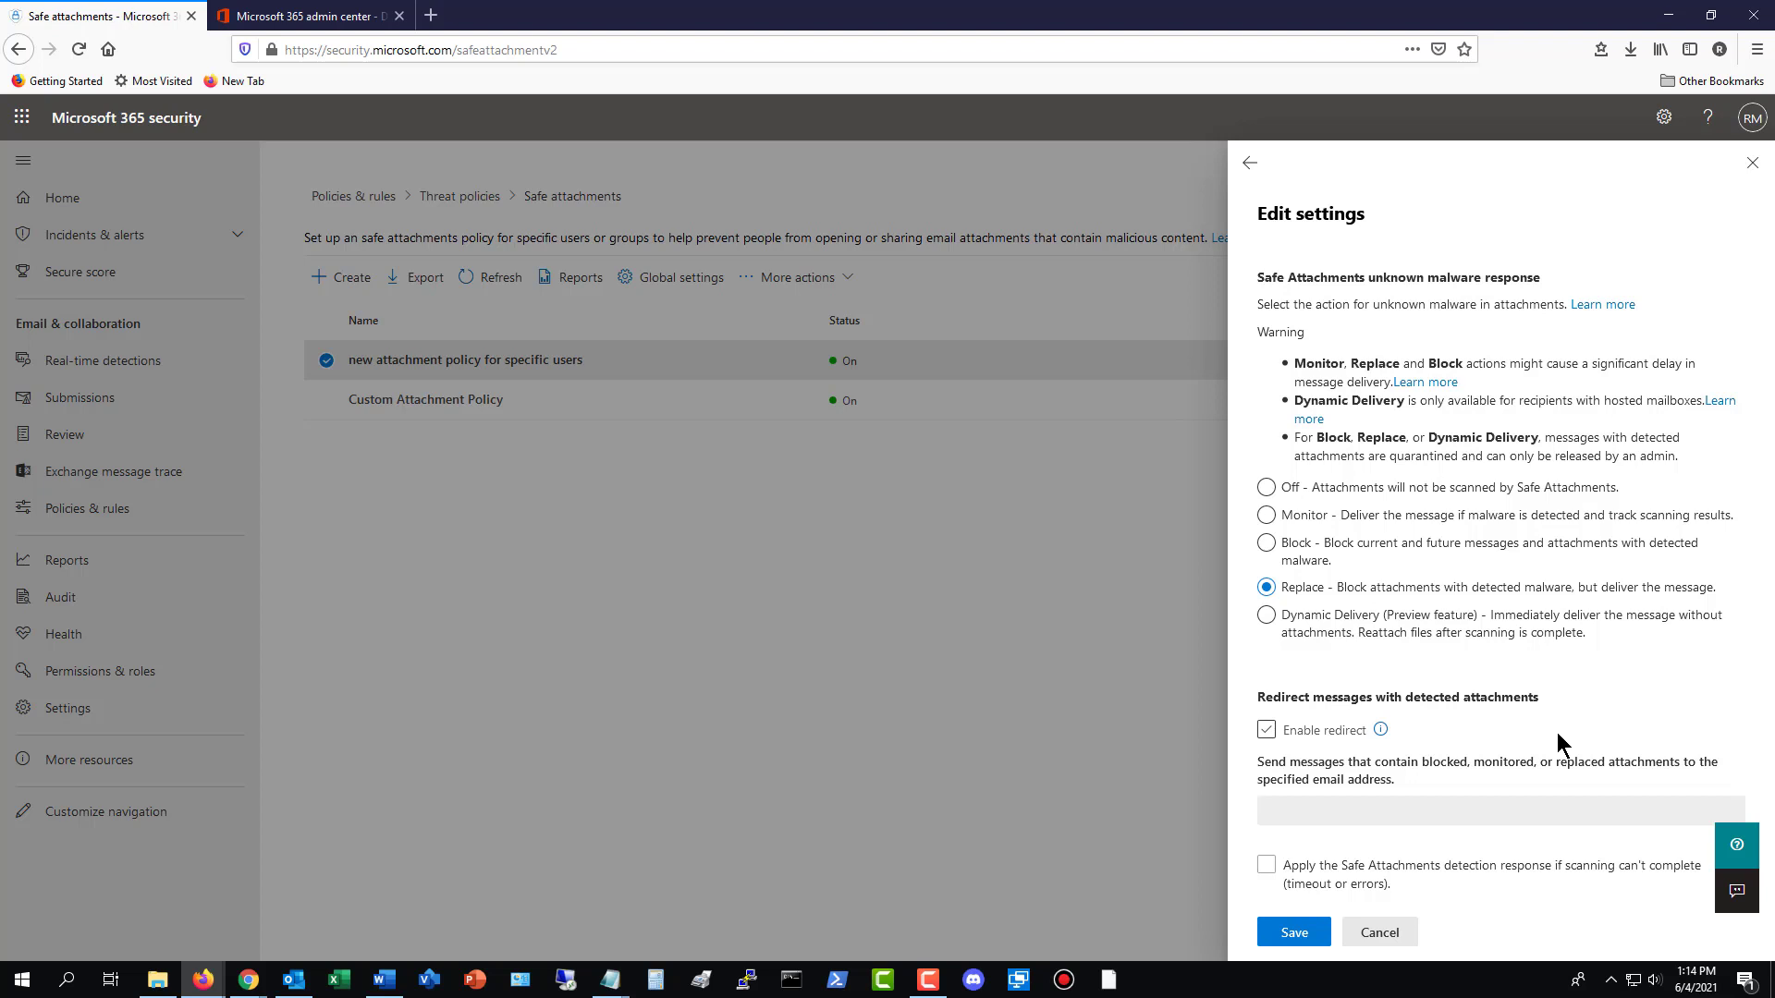
- Leave the edit form and browse the Alert policy list with Blockuseremail and Office Alert
key(alt+Left)
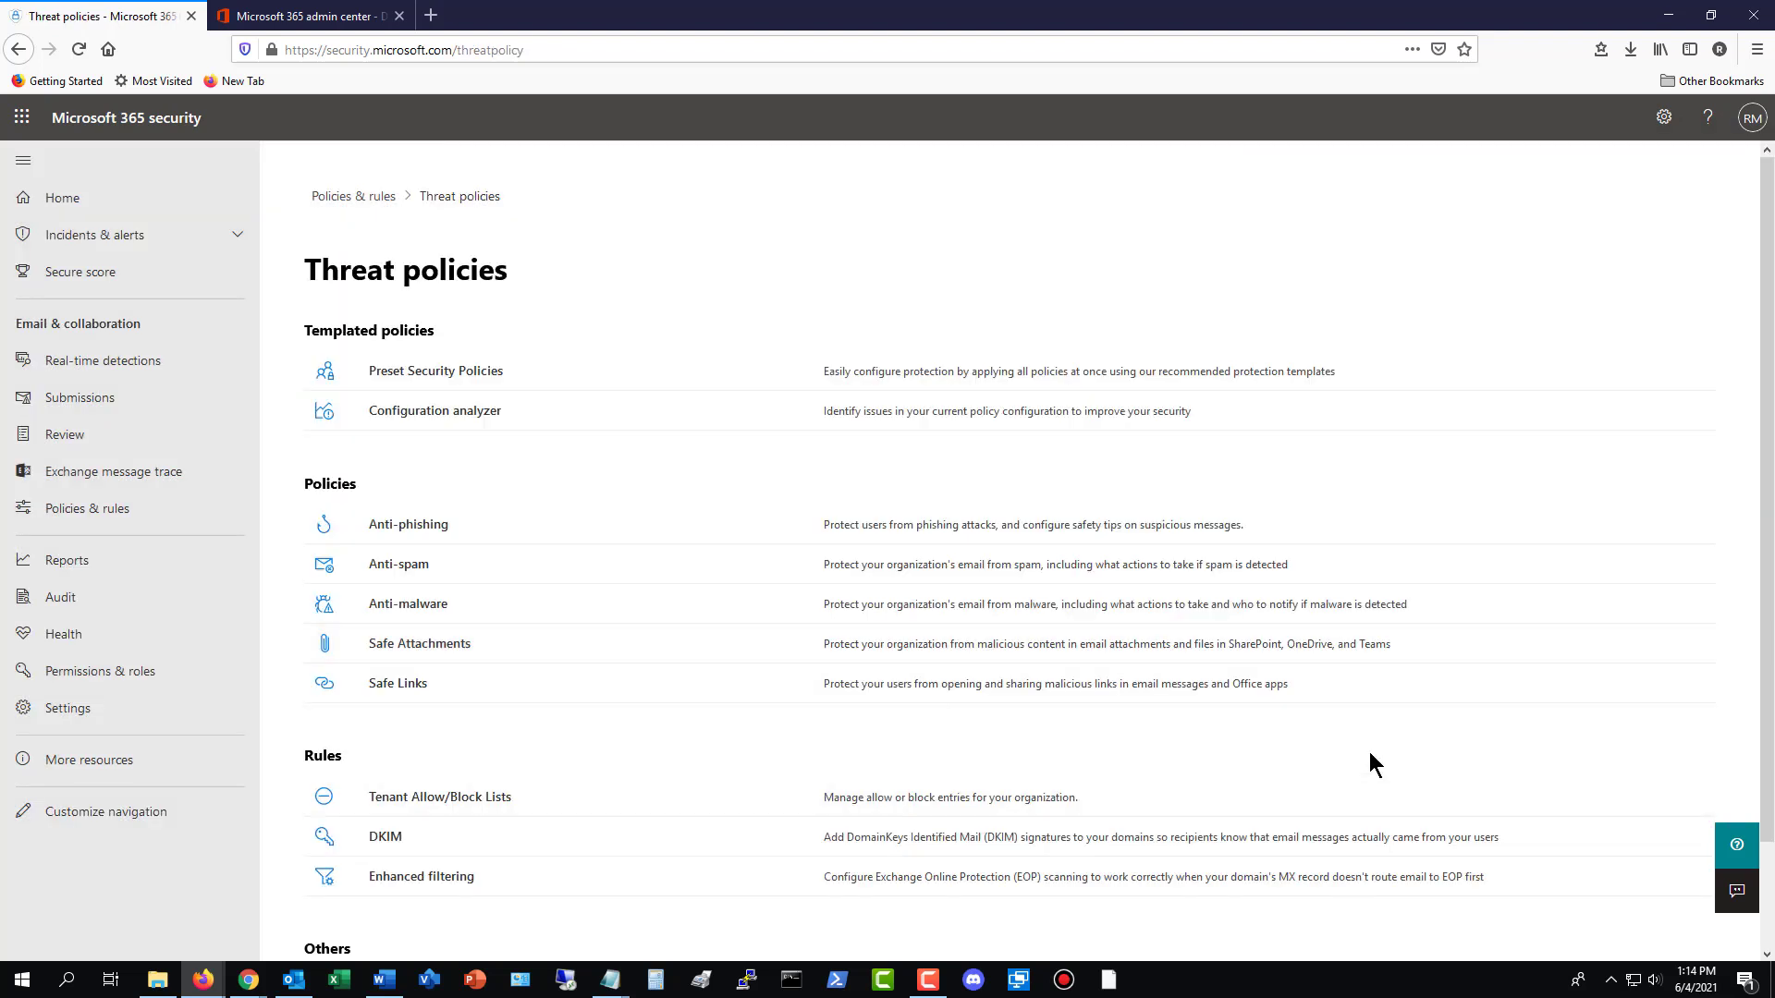
scroll(1369, 751, down, 2)
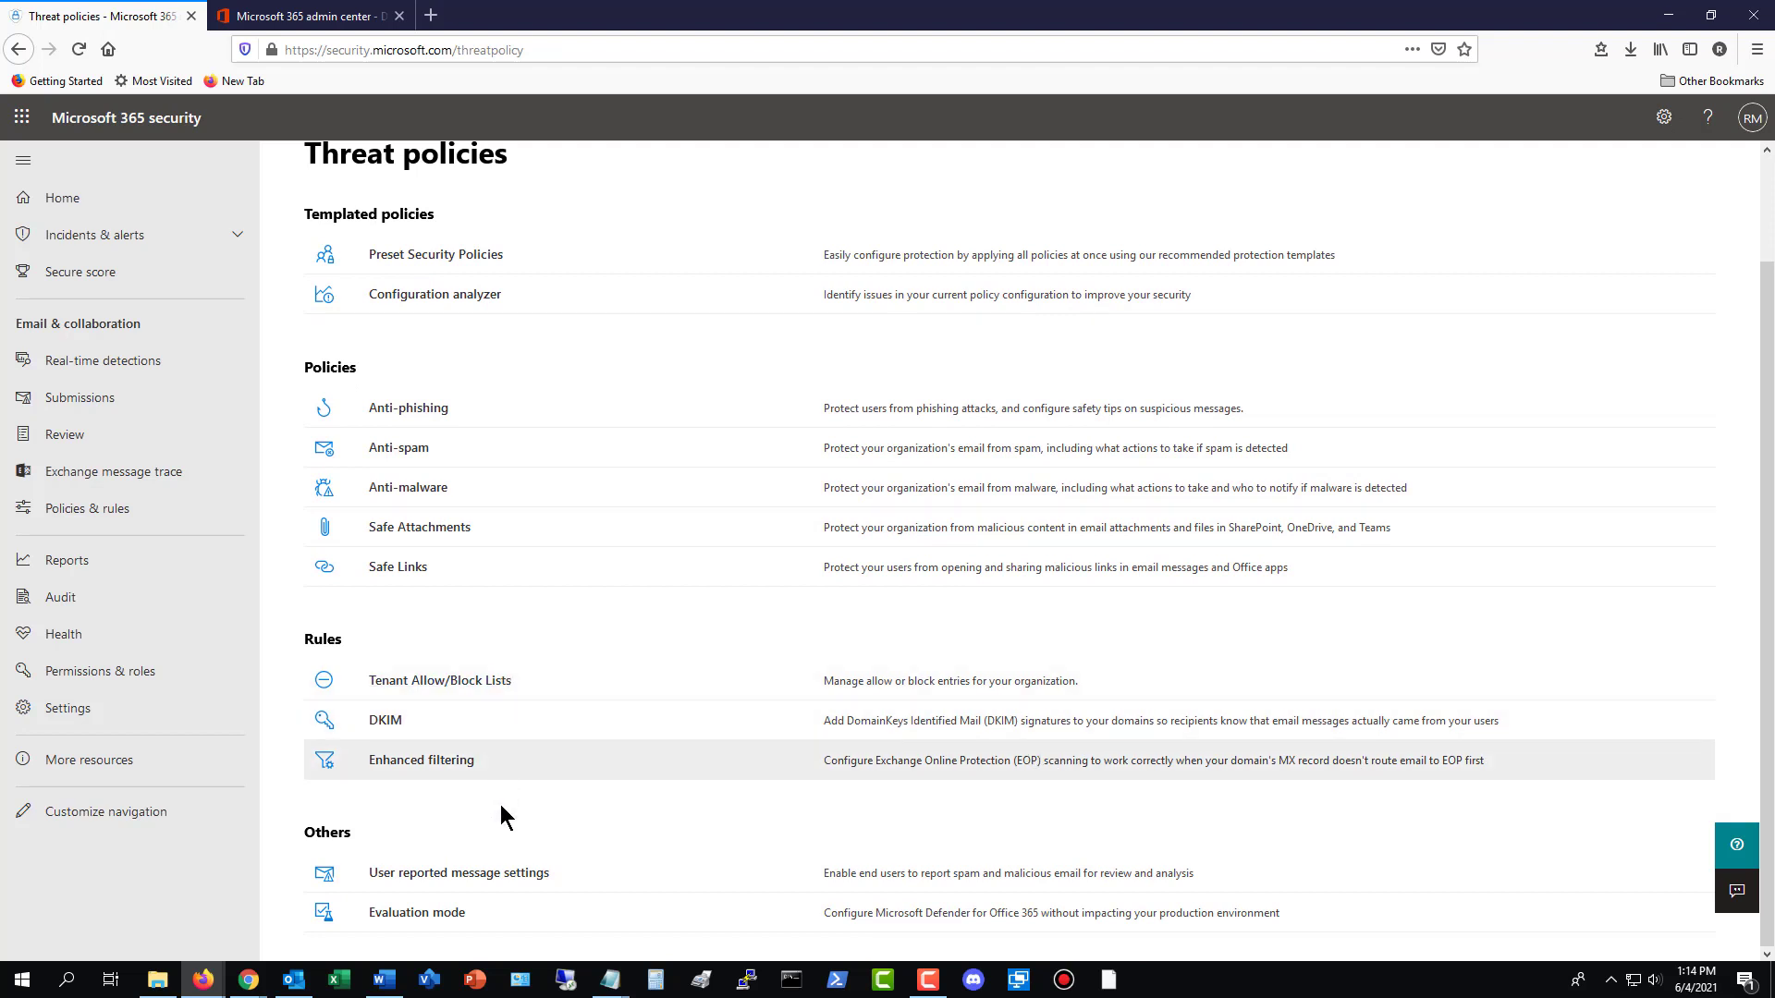
scroll(418, 370, up, 2)
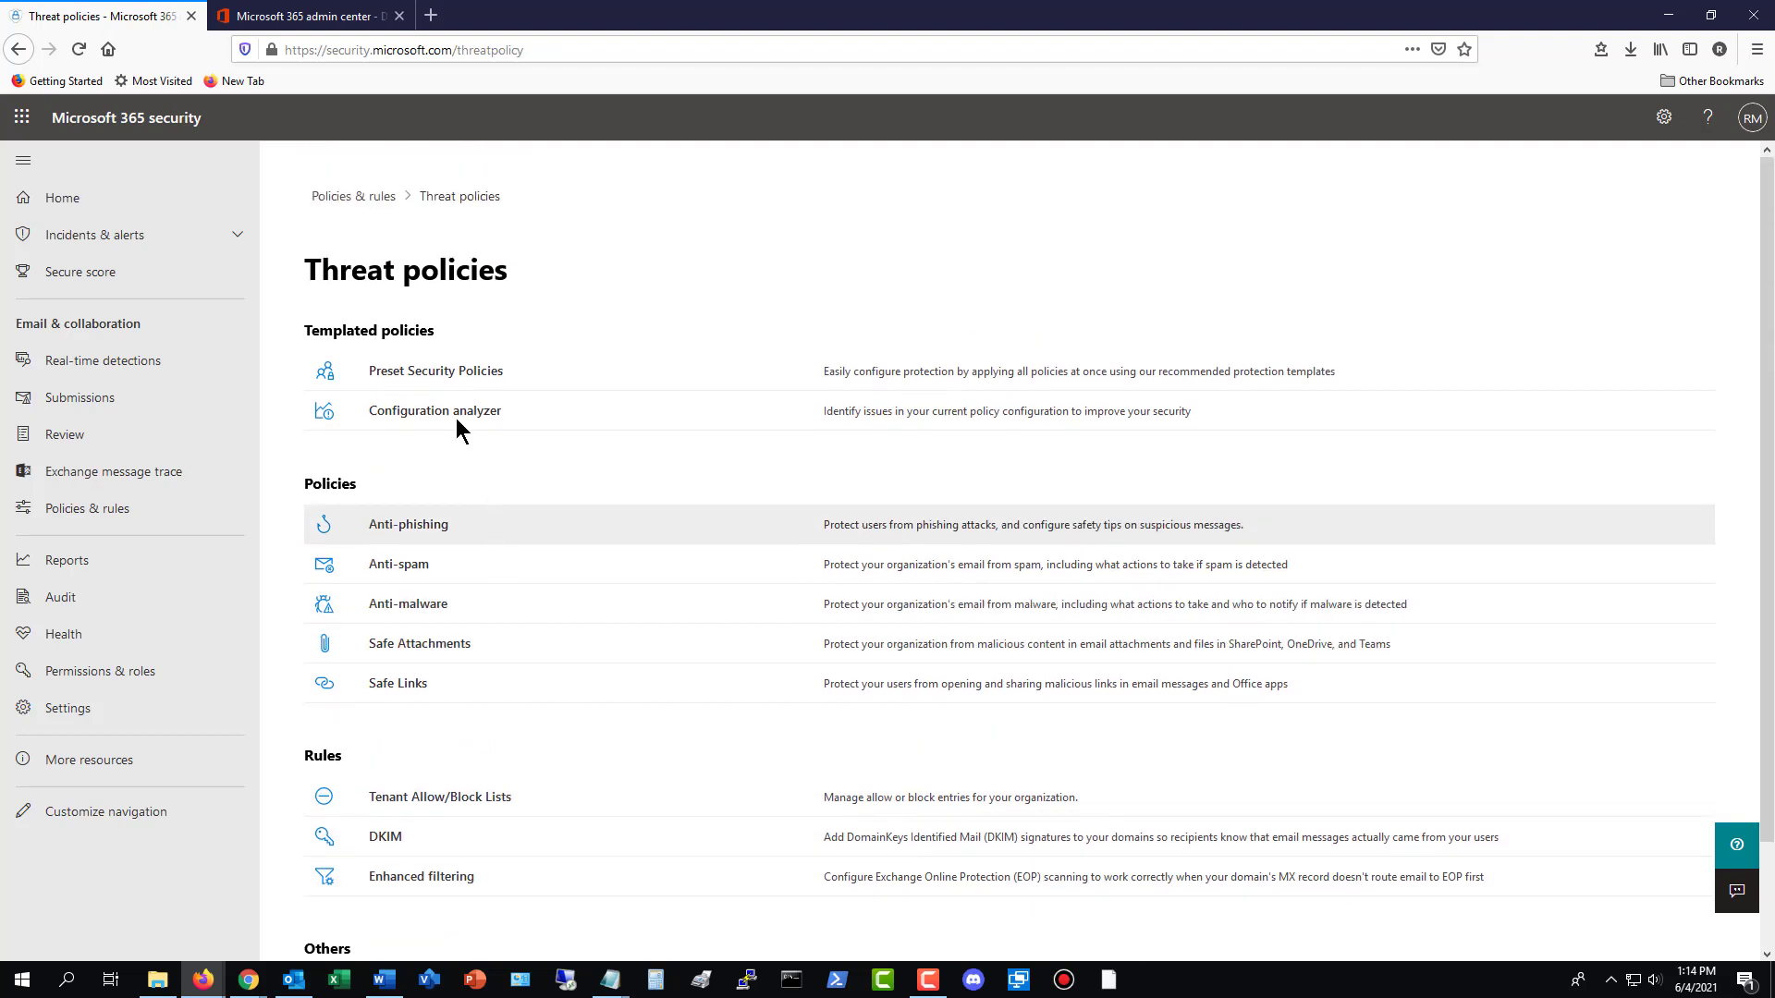
click(342, 197)
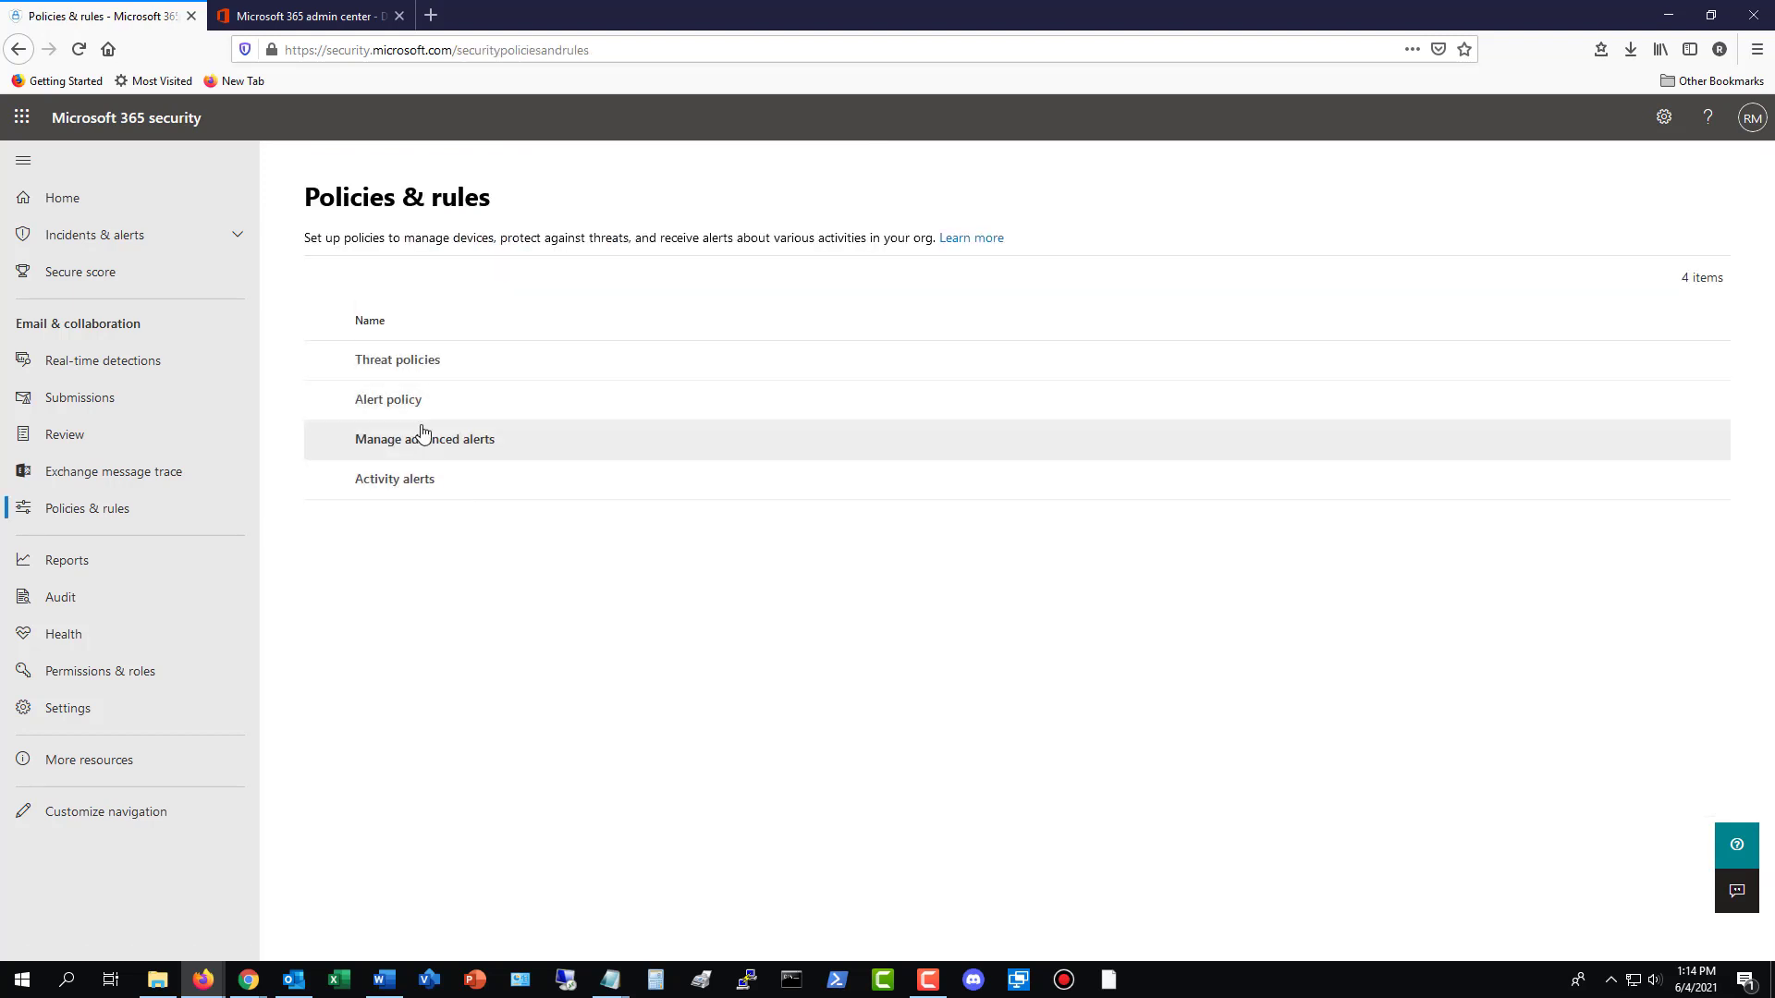
click(372, 399)
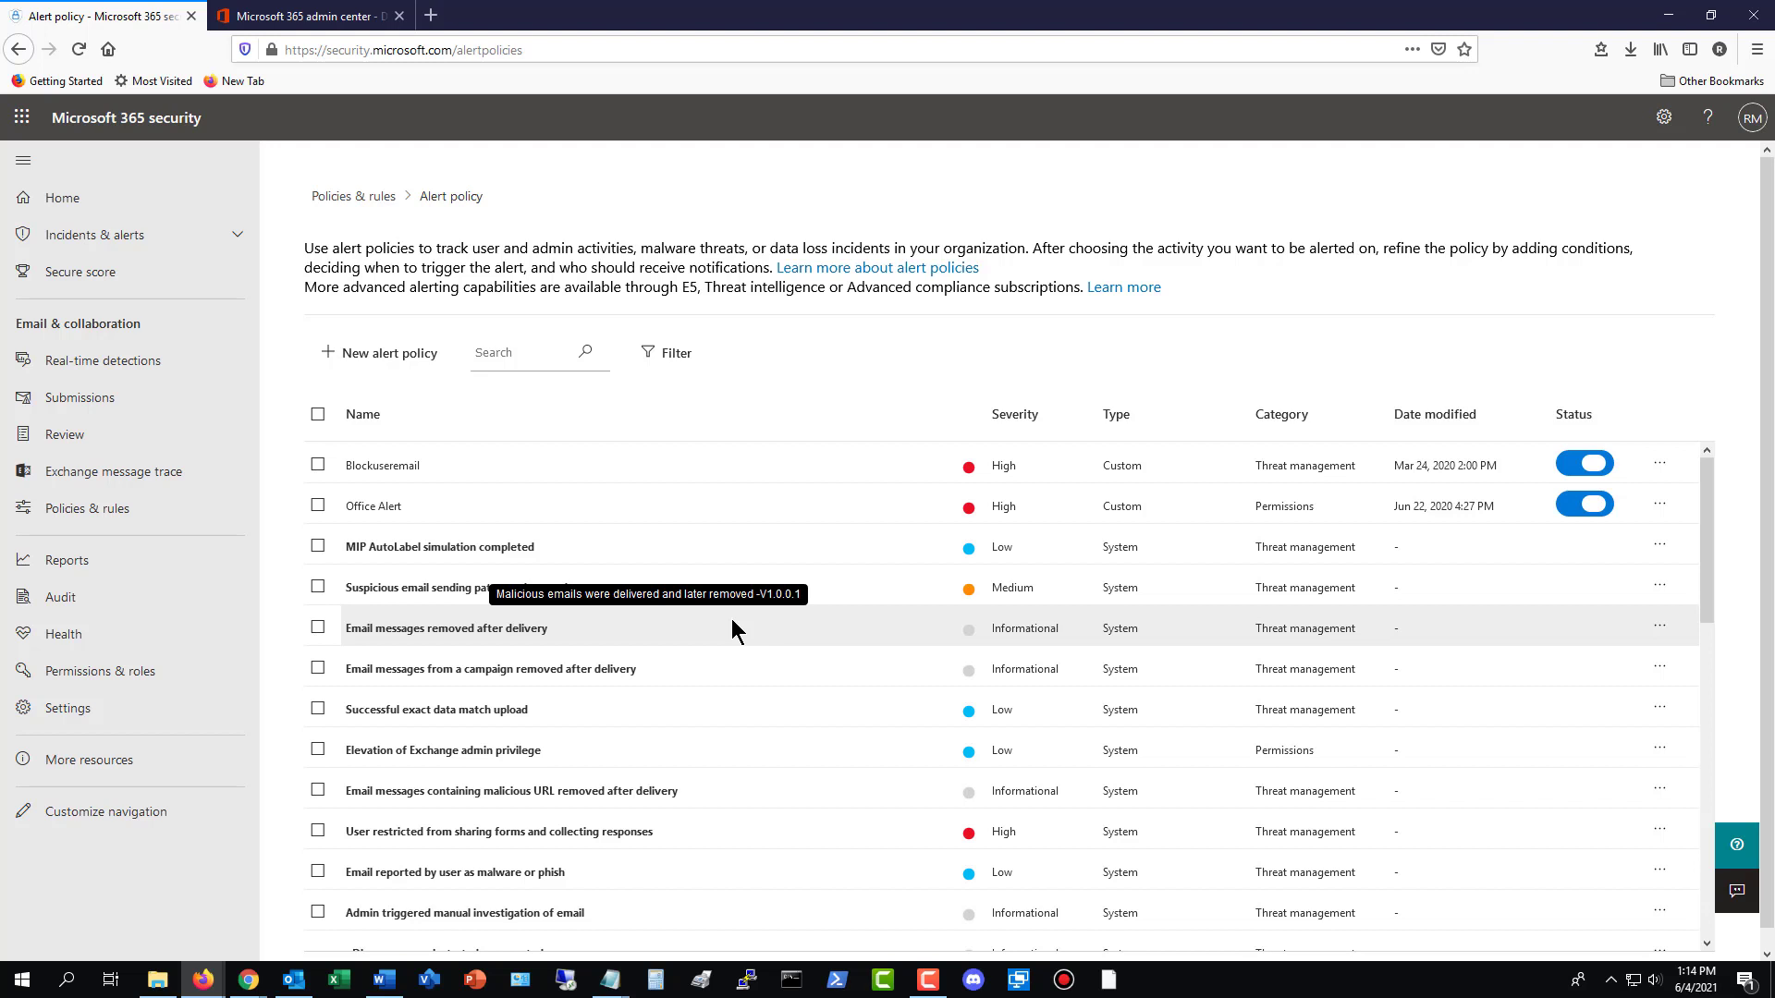
scroll(730, 629, down, 2)
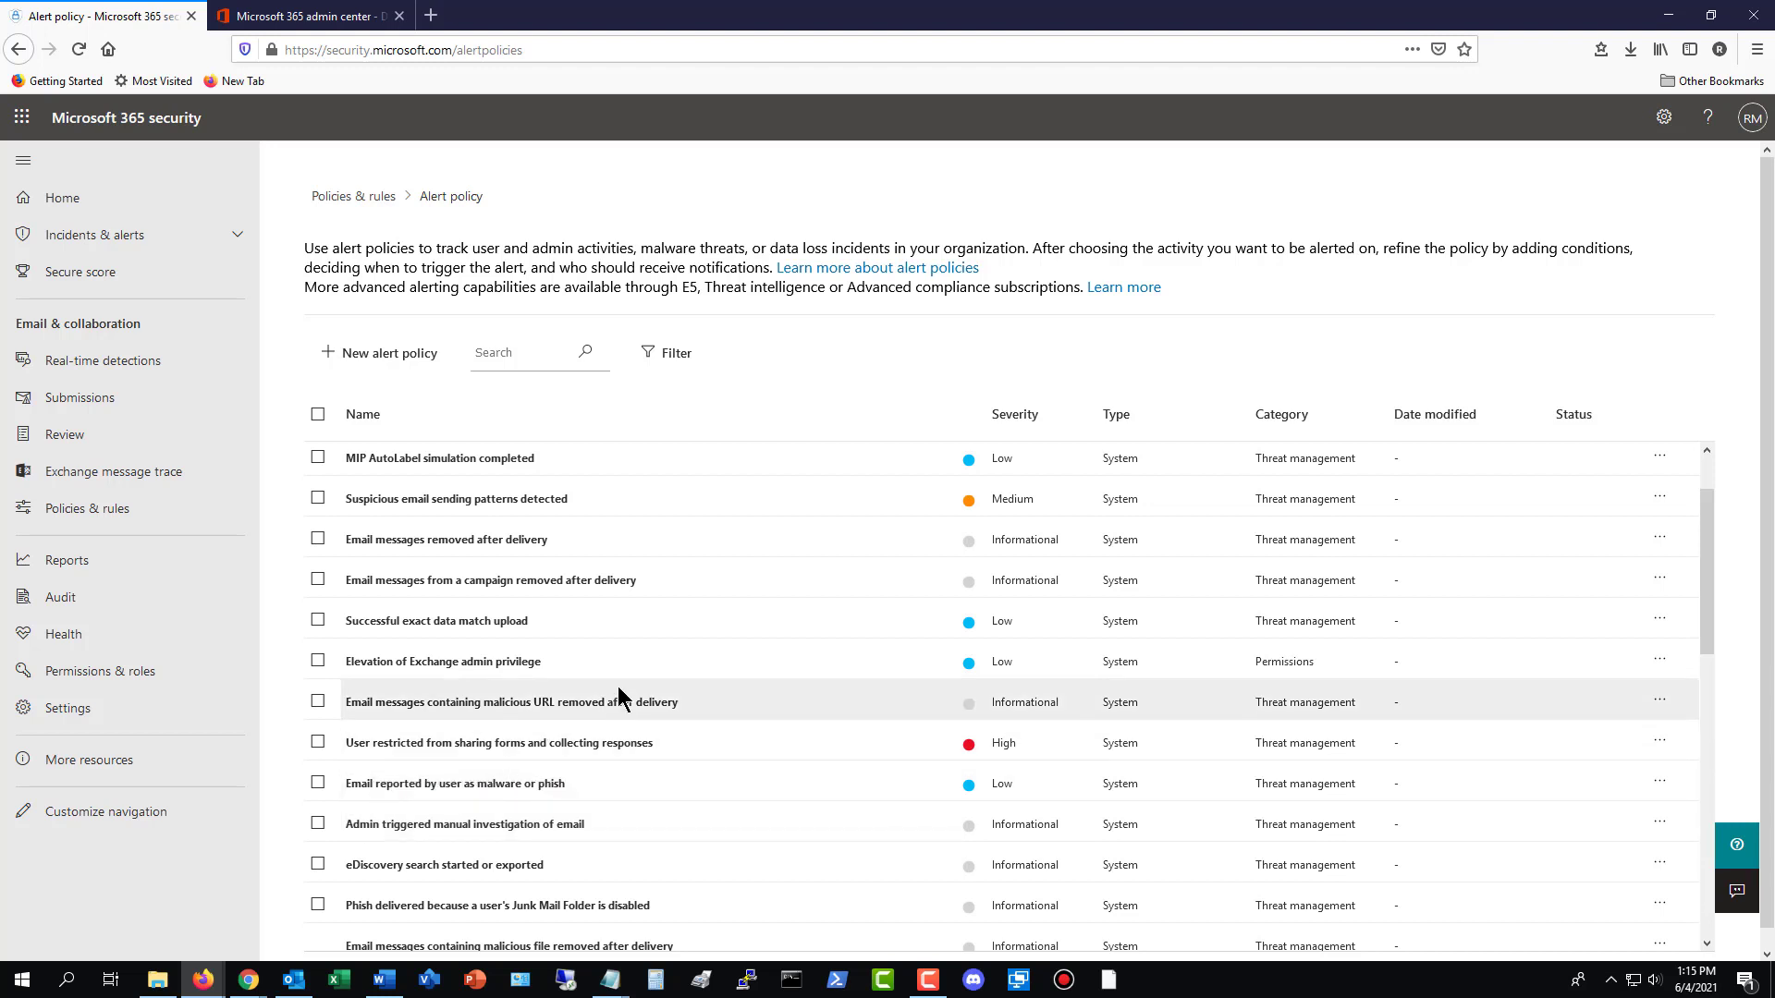
scroll(617, 686, up, 2)
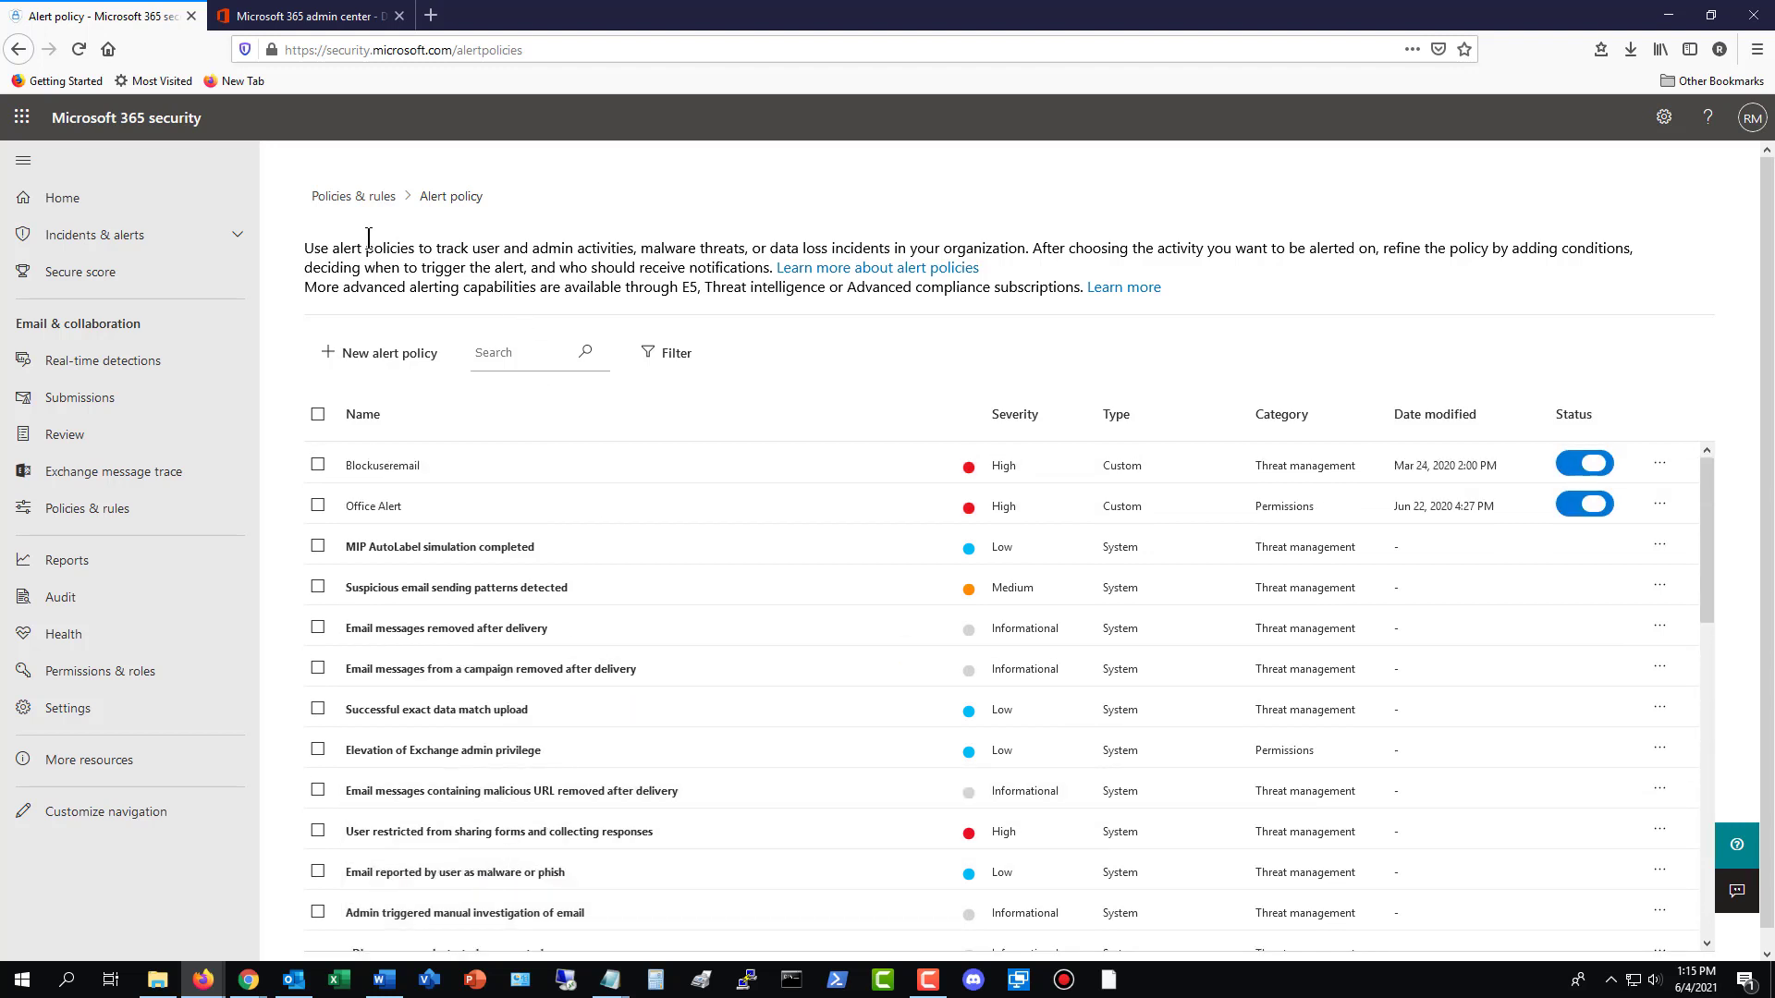
- Go back to the Policies & rules overview via its breadcrumb
click(355, 196)
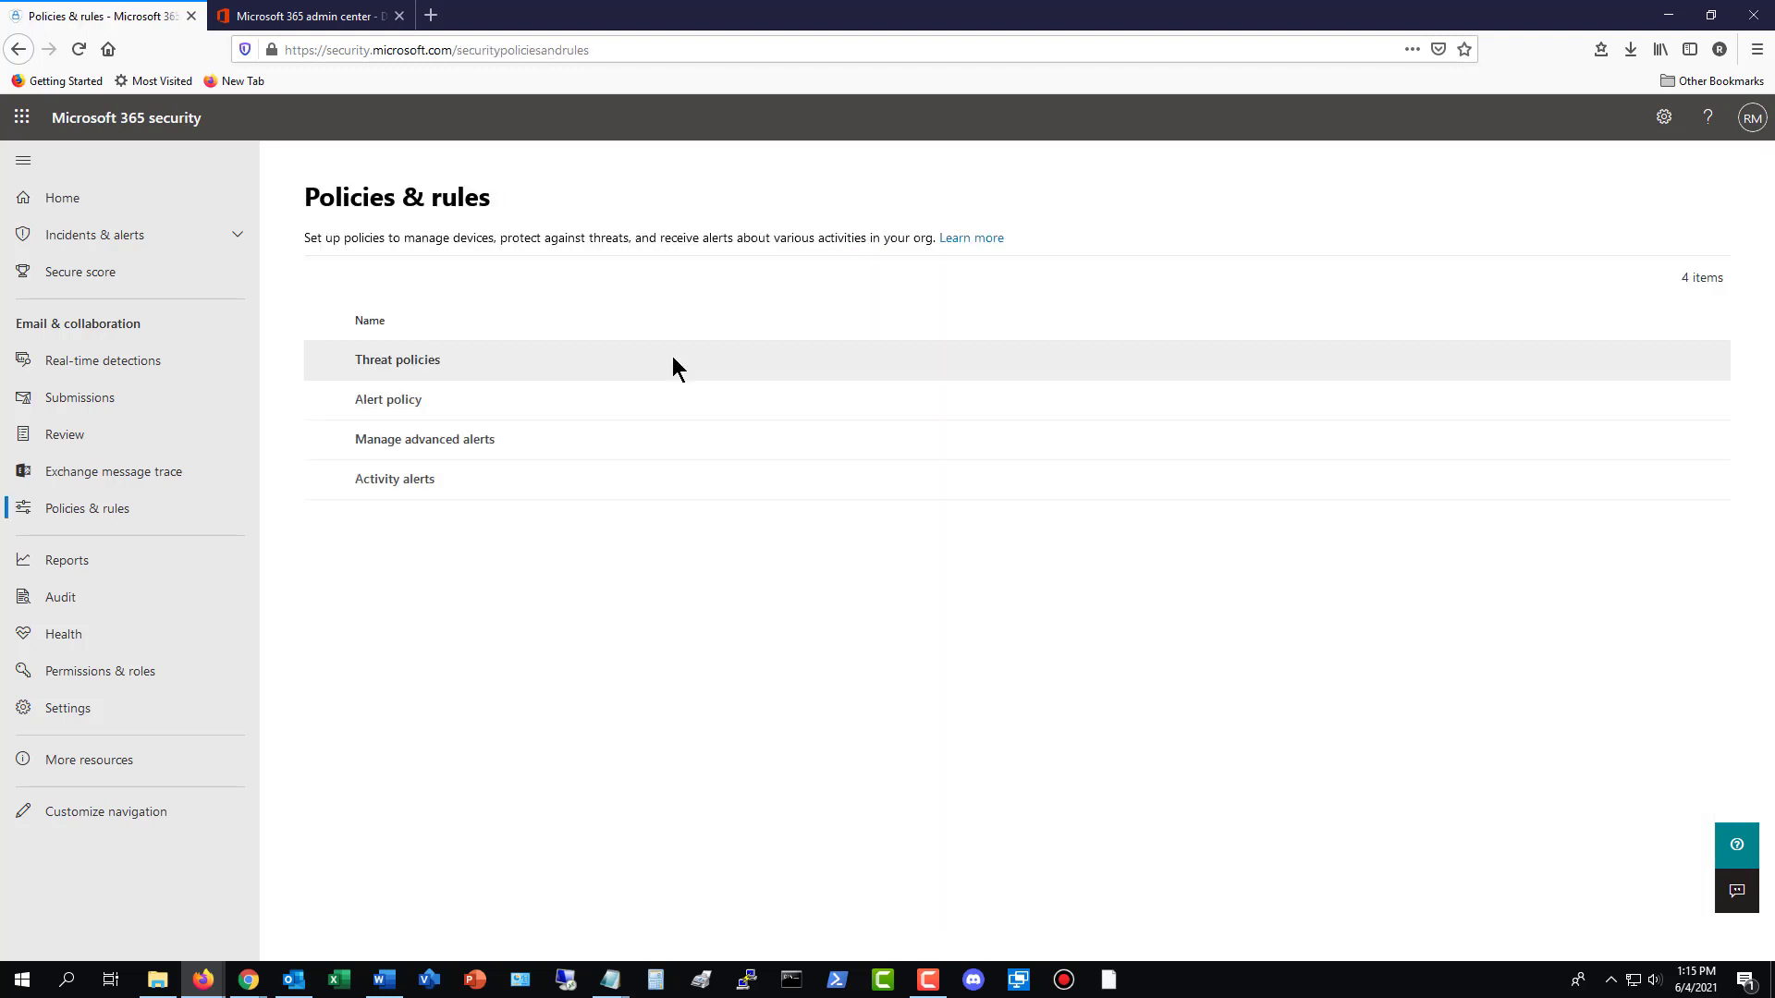